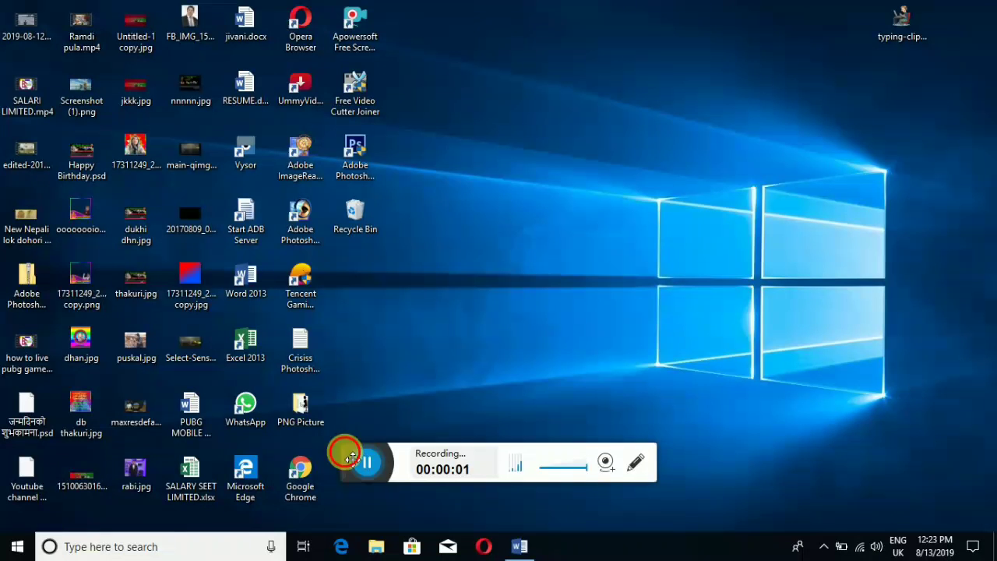
# - Refresh the desktop several times from its right-click menu
pyautogui.moveTo(345, 455); pyautogui.dragTo(586, 555)
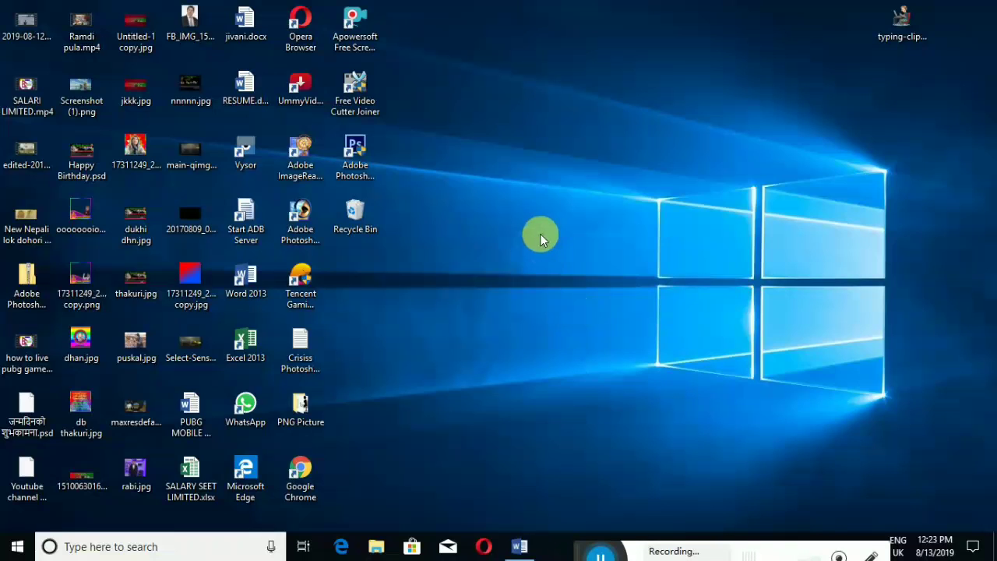
pyautogui.rightClick(511, 185)
pyautogui.click(551, 227)
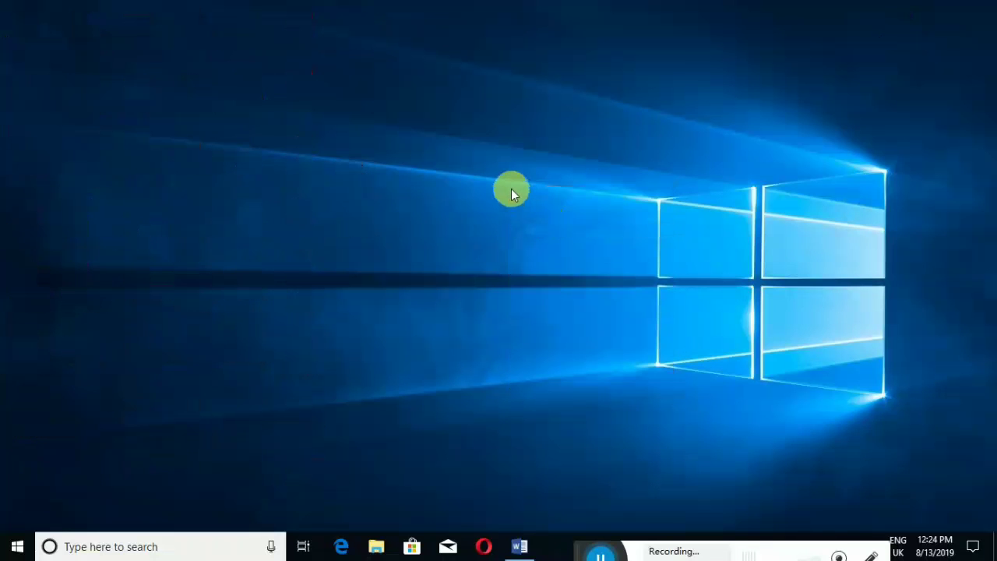
pyautogui.rightClick(512, 182)
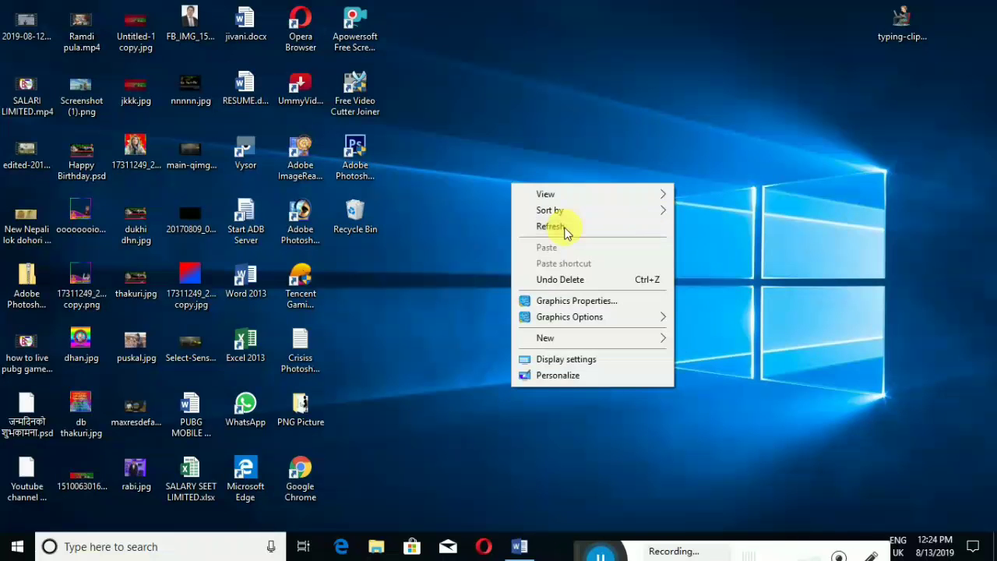
pyautogui.click(565, 227)
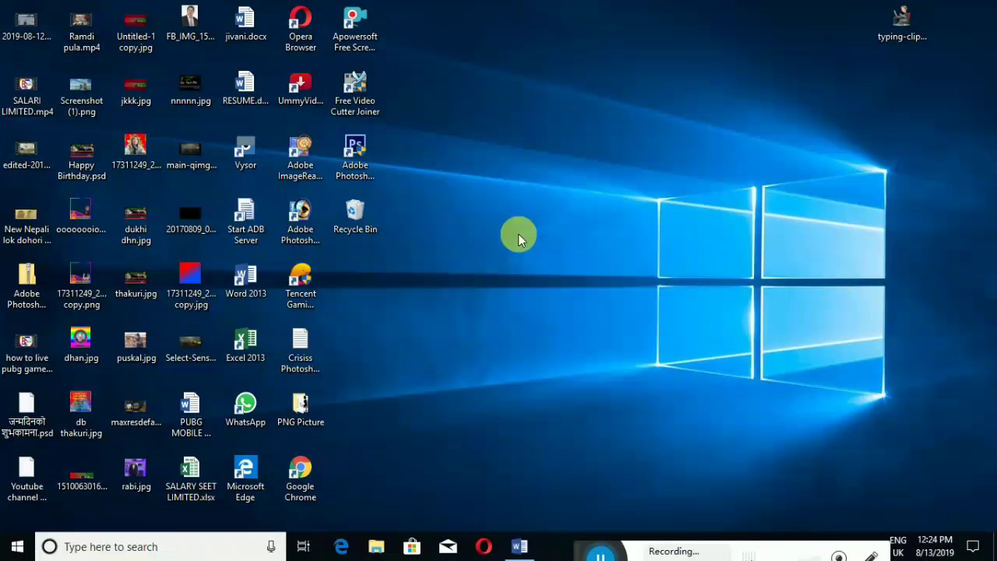
pyautogui.rightClick(491, 182)
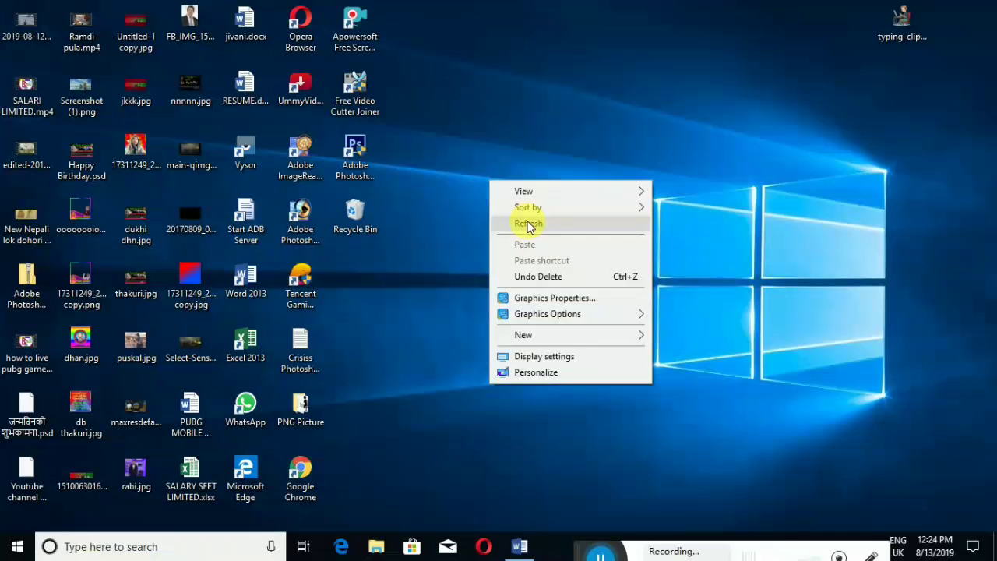
pyautogui.click(526, 221)
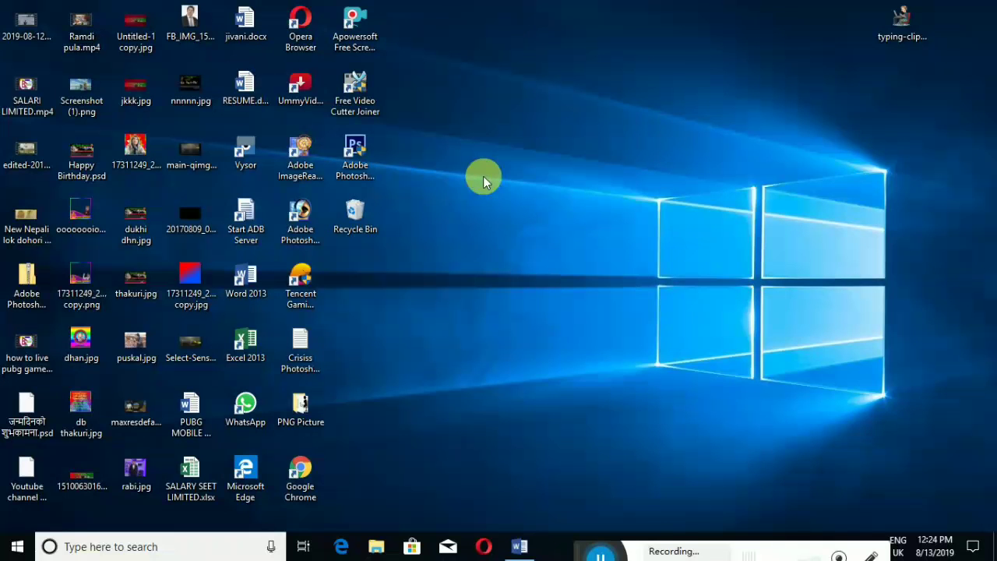
pyautogui.rightClick(483, 181)
pyautogui.click(532, 219)
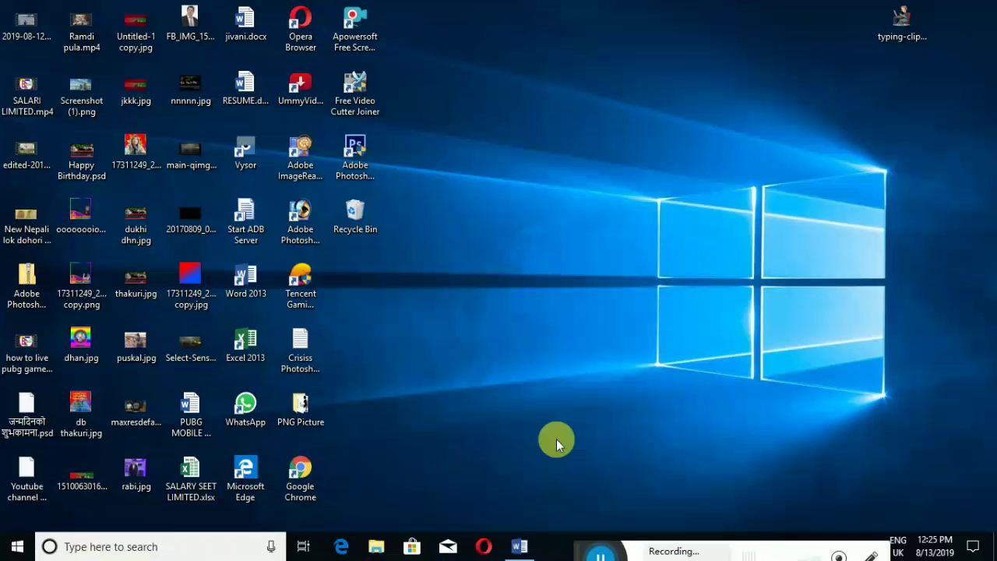
# - Return to the Word document and delete the sample logo and banner
pyautogui.click(519, 541)
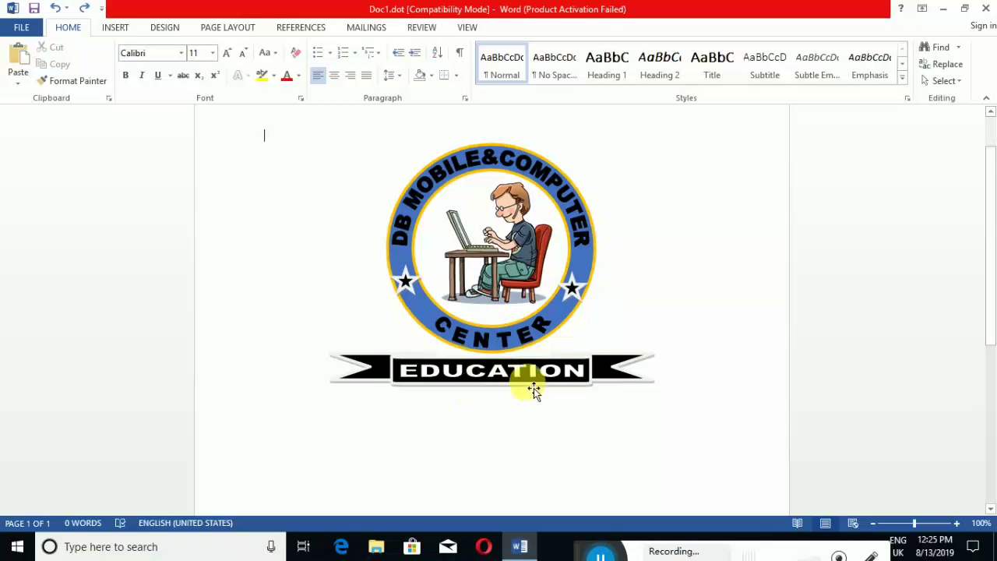
pyautogui.click(503, 348)
pyautogui.moveTo(503, 347); pyautogui.dragTo(514, 330)
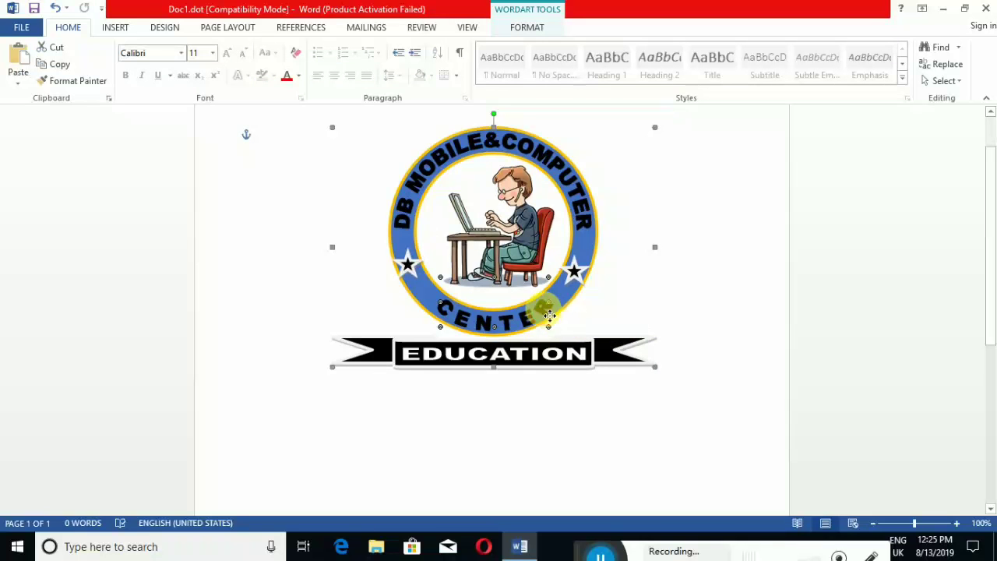
pyautogui.moveTo(514, 329); pyautogui.dragTo(539, 350)
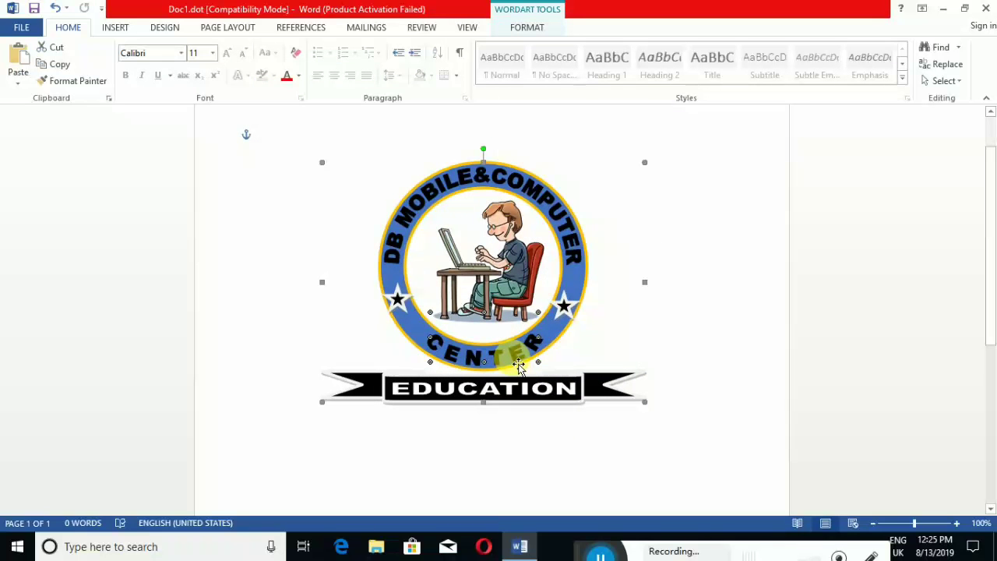
pyautogui.press('Delete')
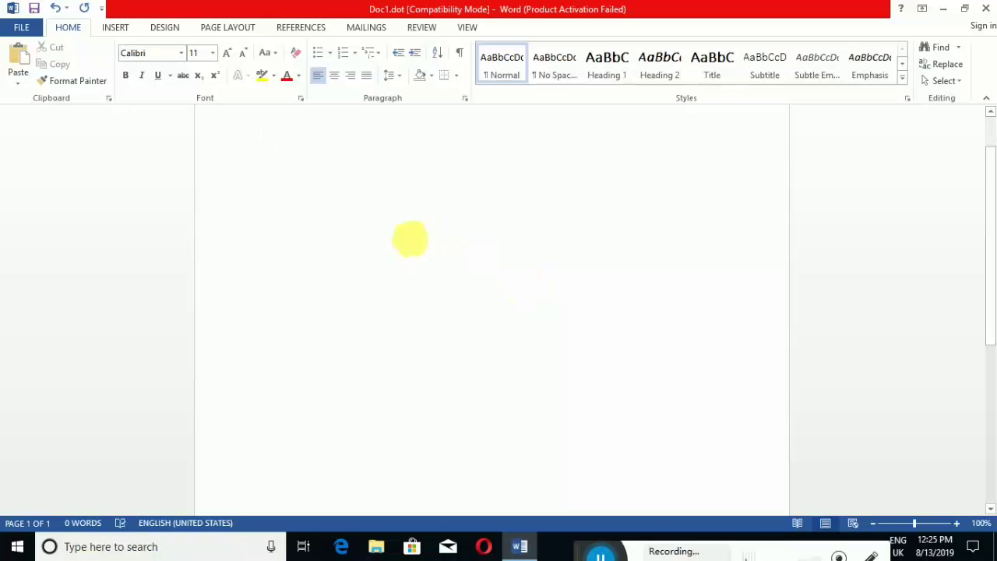
# - Draw a 4.55" by 4.55" Donut shape in the centre of the page
pyautogui.click(110, 28)
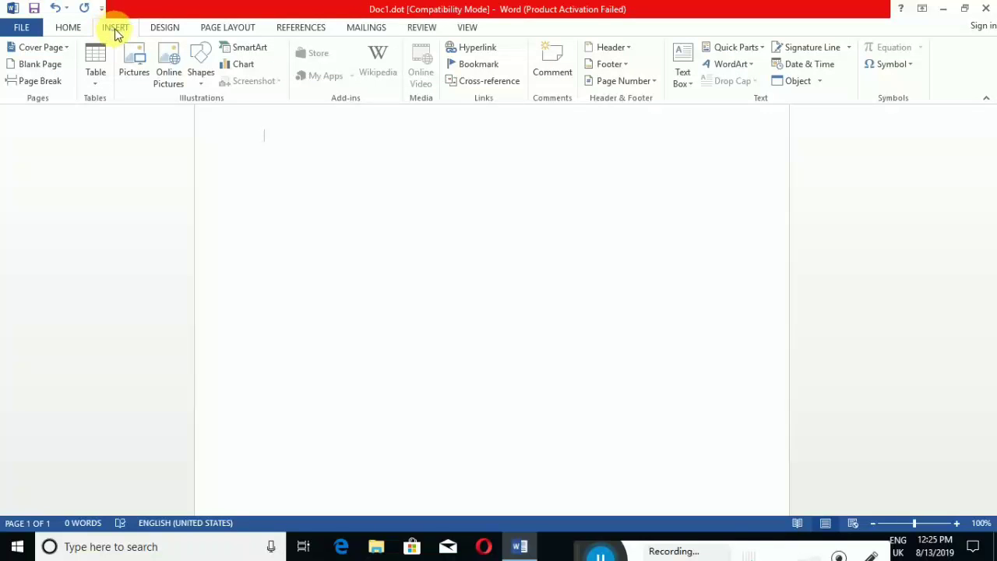
pyautogui.click(201, 83)
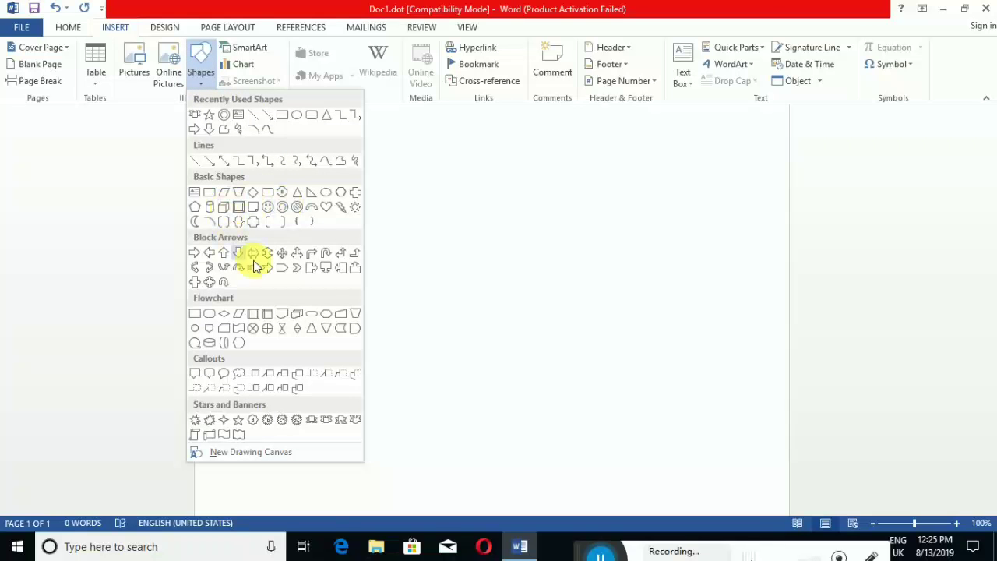
pyautogui.click(281, 208)
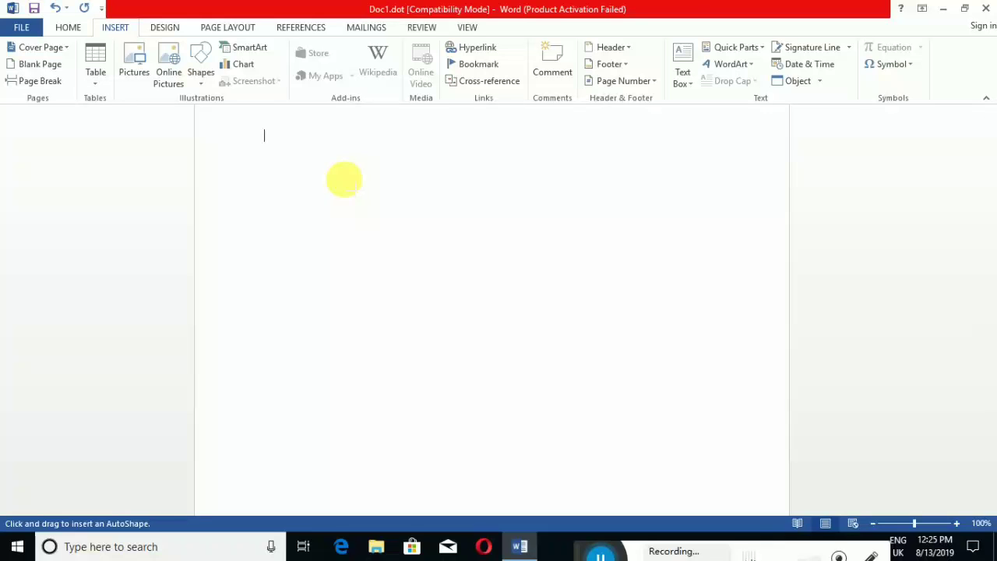
pyautogui.moveTo(340, 176); pyautogui.dragTo(662, 414)
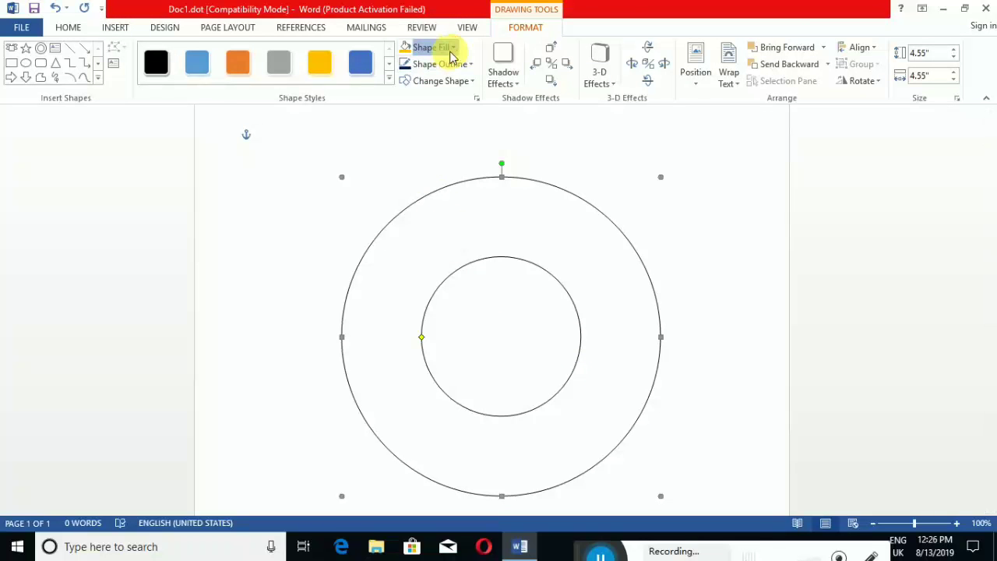
# - Fill the donut red and give it a 3 pt yellow outline
pyautogui.click(445, 49)
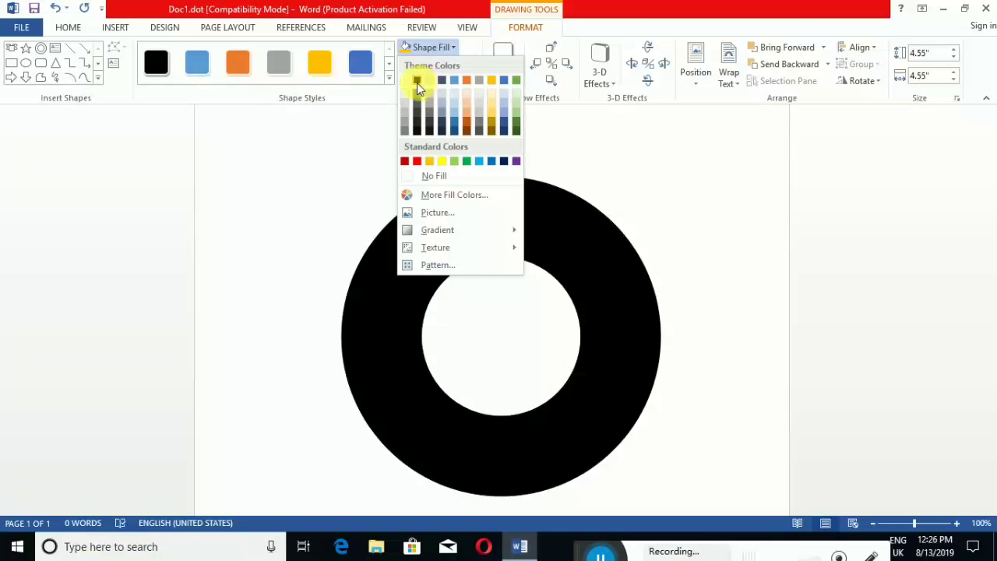
pyautogui.click(416, 162)
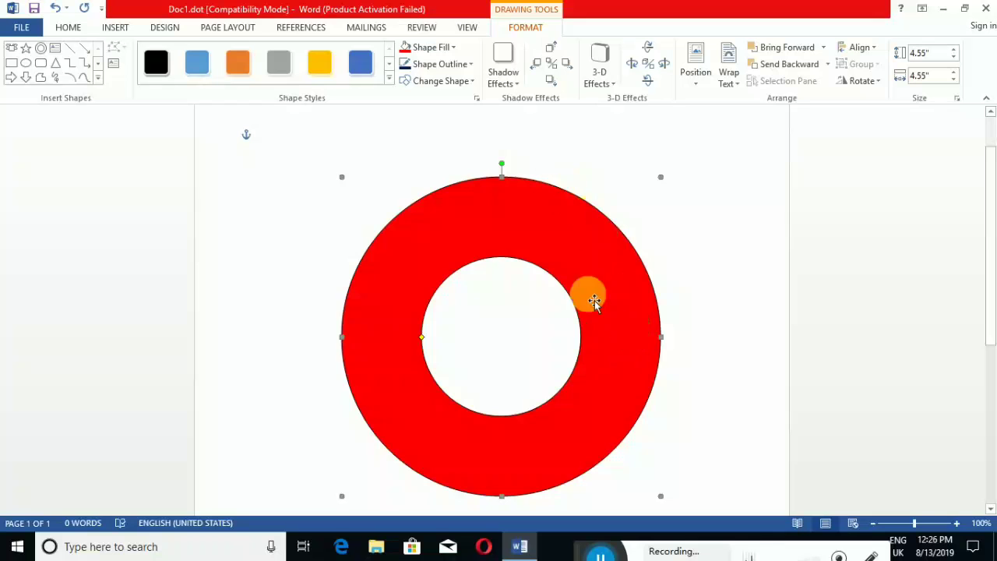
pyautogui.click(468, 66)
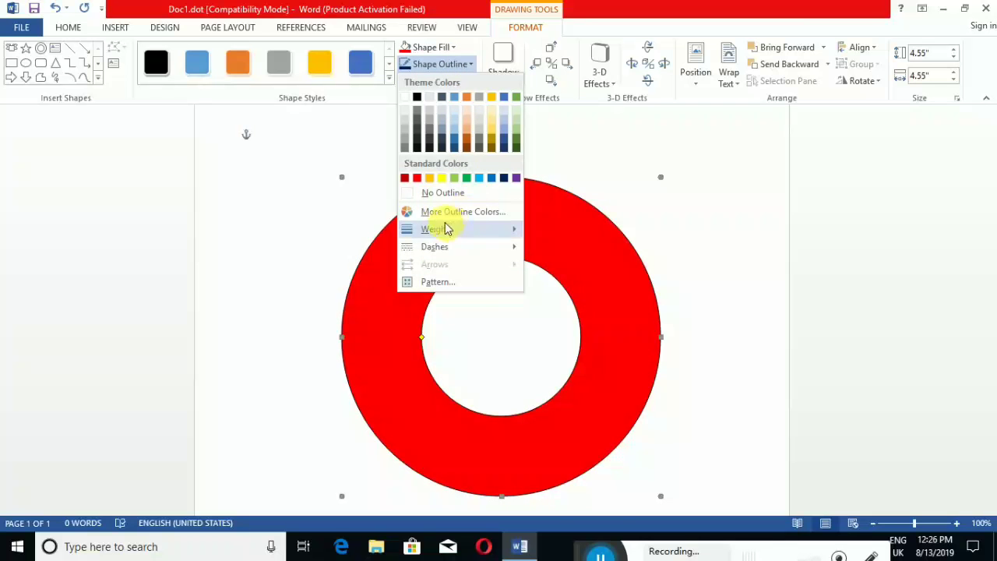
pyautogui.moveTo(445, 228)
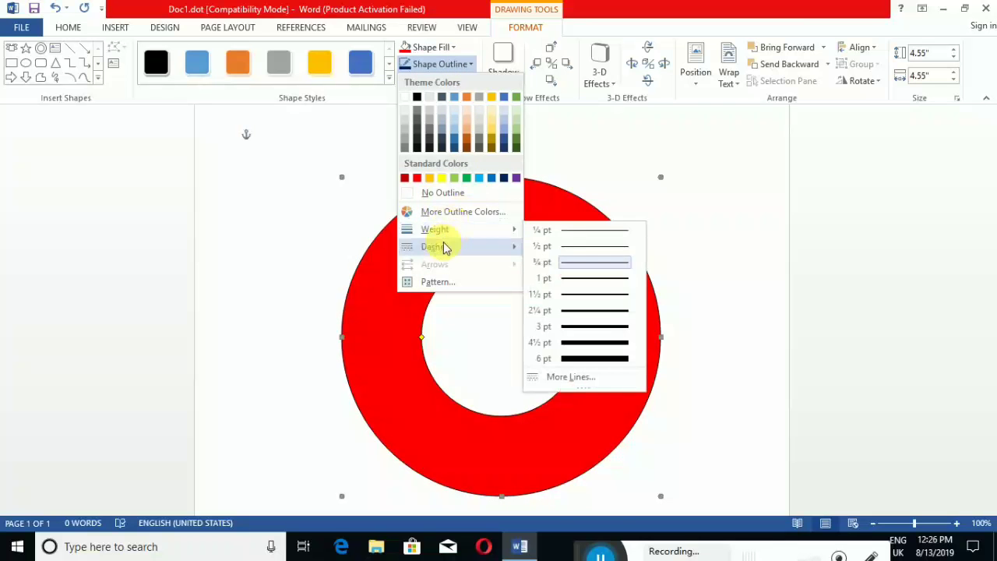
pyautogui.click(593, 326)
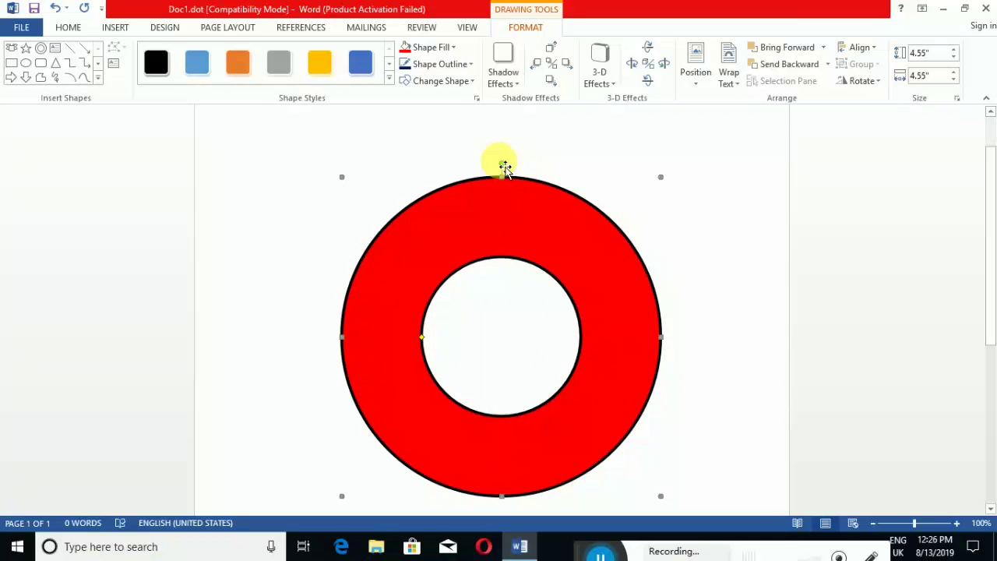
pyautogui.click(472, 68)
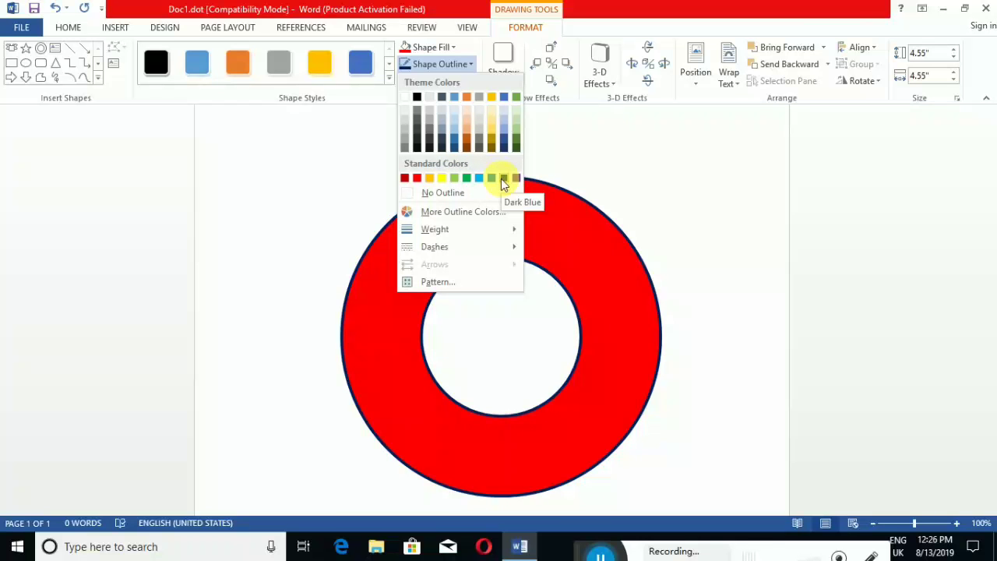
pyautogui.click(441, 178)
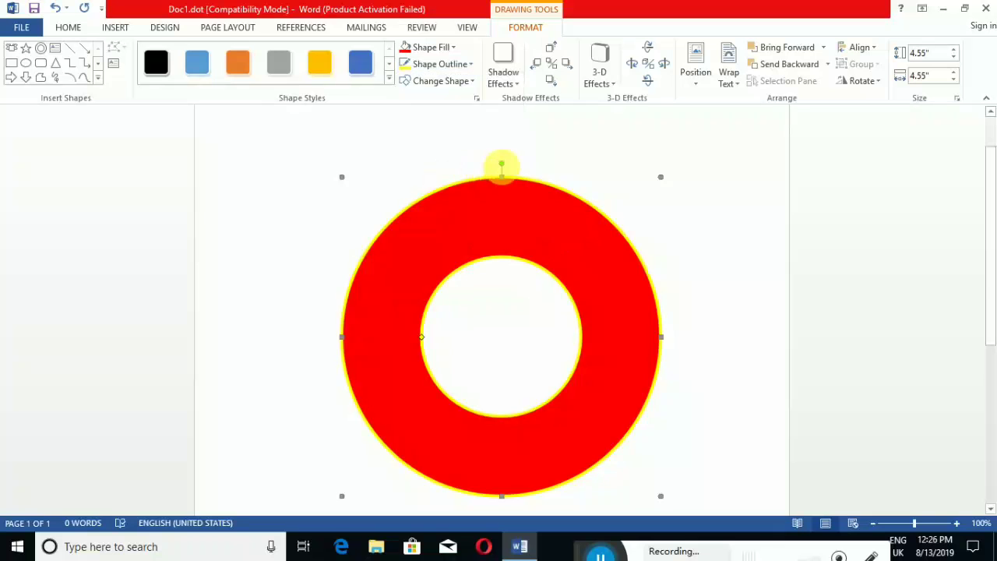
# - Widen the donut's centre hole into a thin ring and move it higher on the page
pyautogui.moveTo(421, 341); pyautogui.dragTo(386, 331)
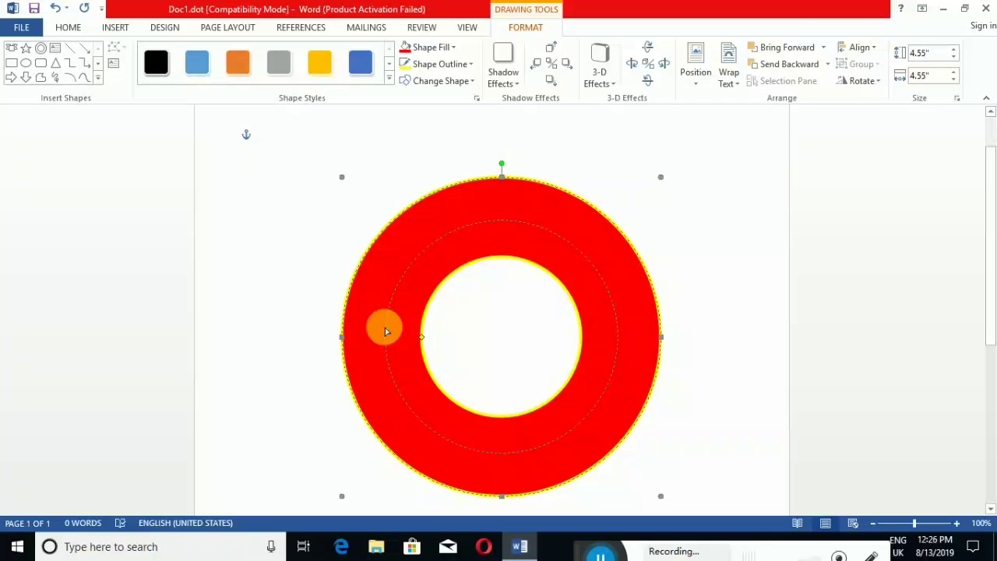
pyautogui.moveTo(386, 331); pyautogui.dragTo(384, 335)
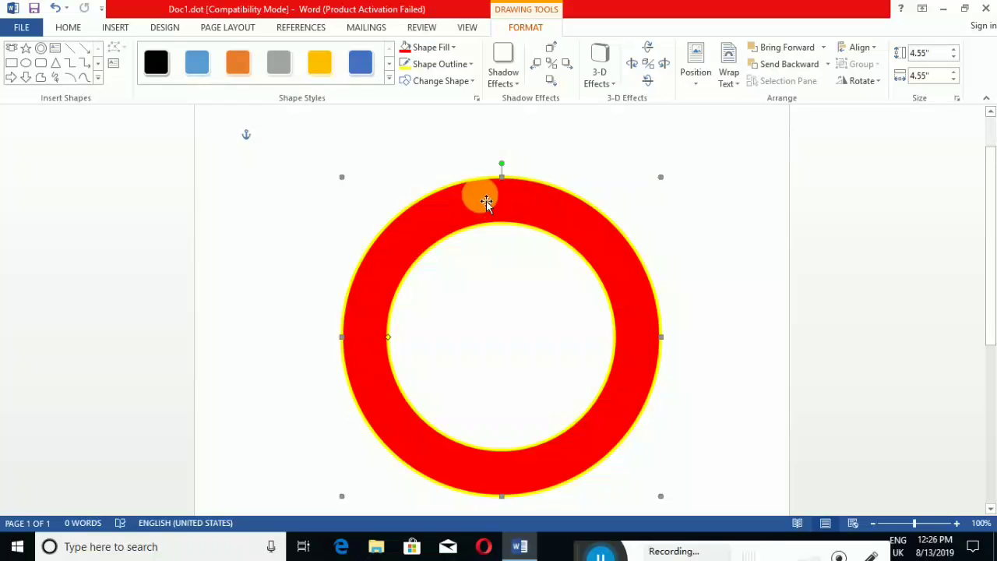
pyautogui.moveTo(480, 175); pyautogui.dragTo(471, 140)
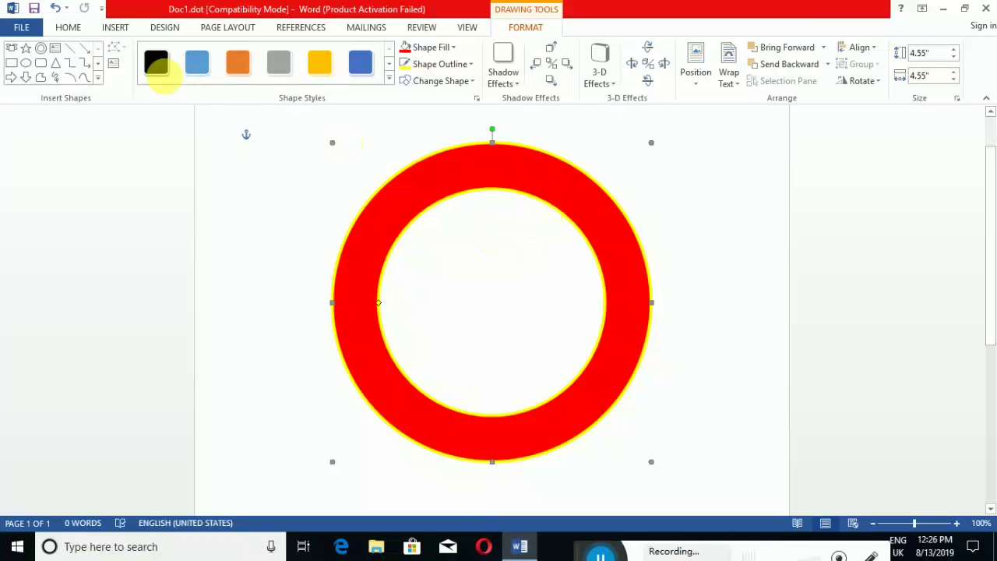
# - Insert Arial Black size 28 WordArt reading 'DB MOBILE&COMPUTER'
pyautogui.click(114, 29)
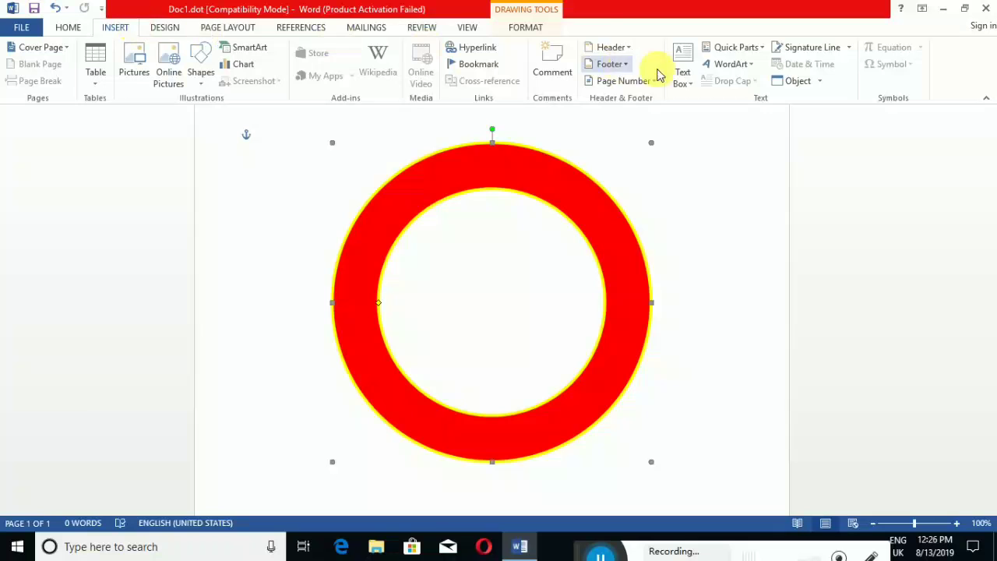
pyautogui.click(741, 65)
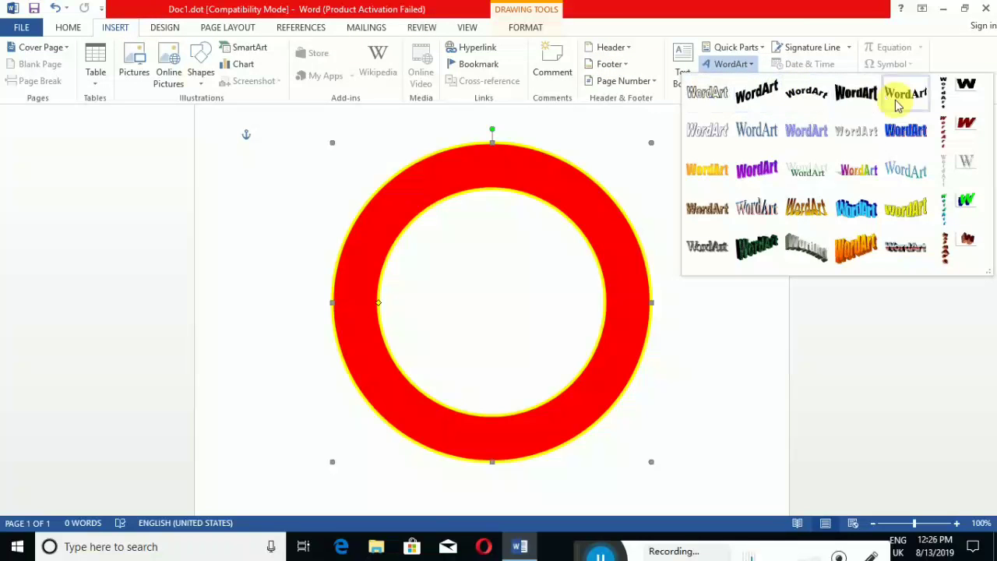
pyautogui.click(813, 107)
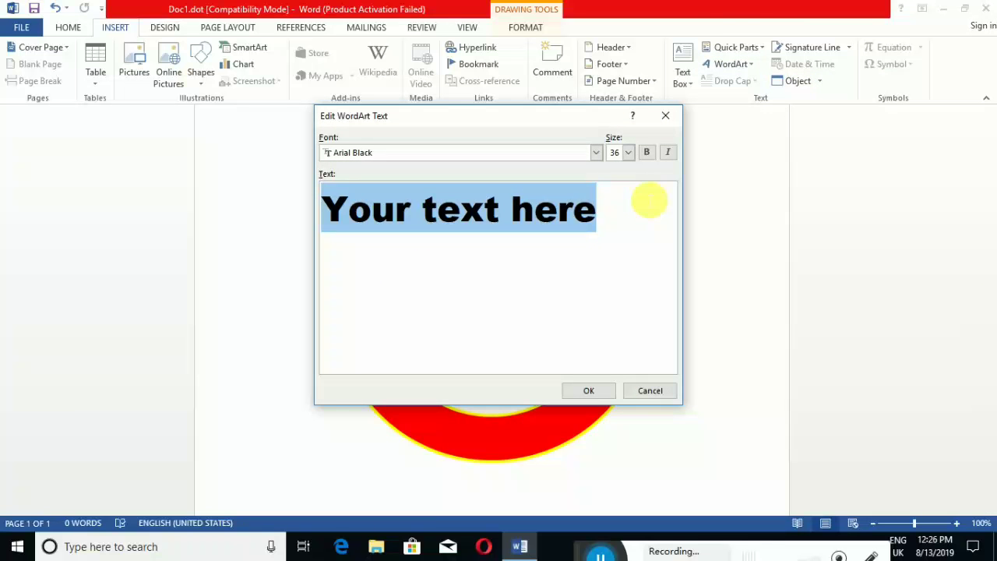
pyautogui.press('BackSpace')
pyautogui.click(627, 154)
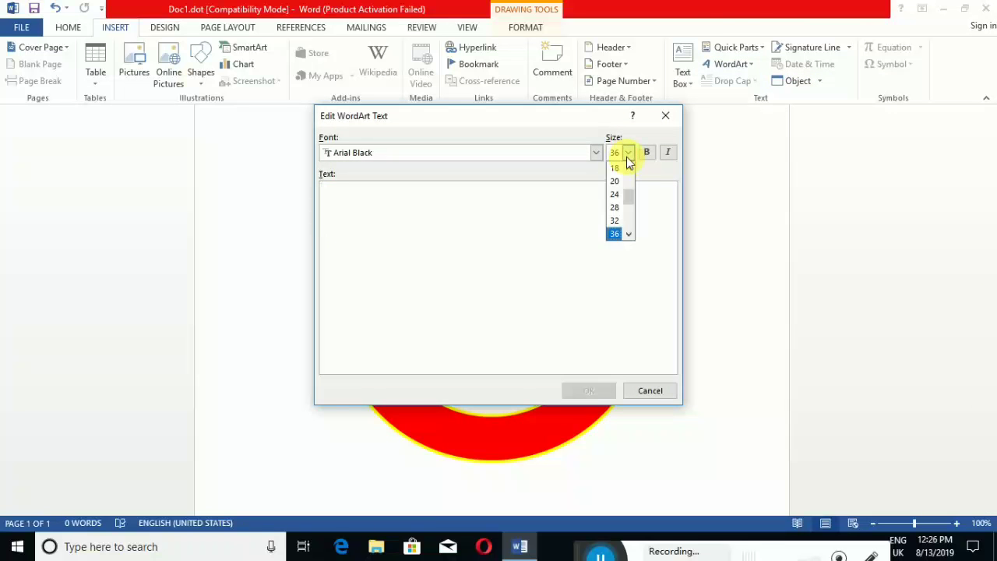
pyautogui.click(619, 207)
pyautogui.click(349, 217)
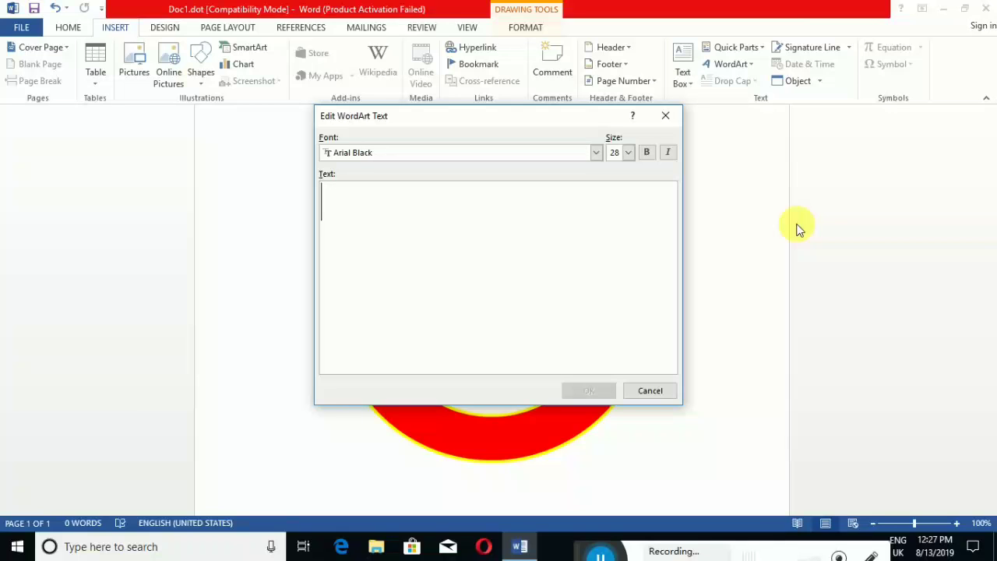
pyautogui.write('DB')
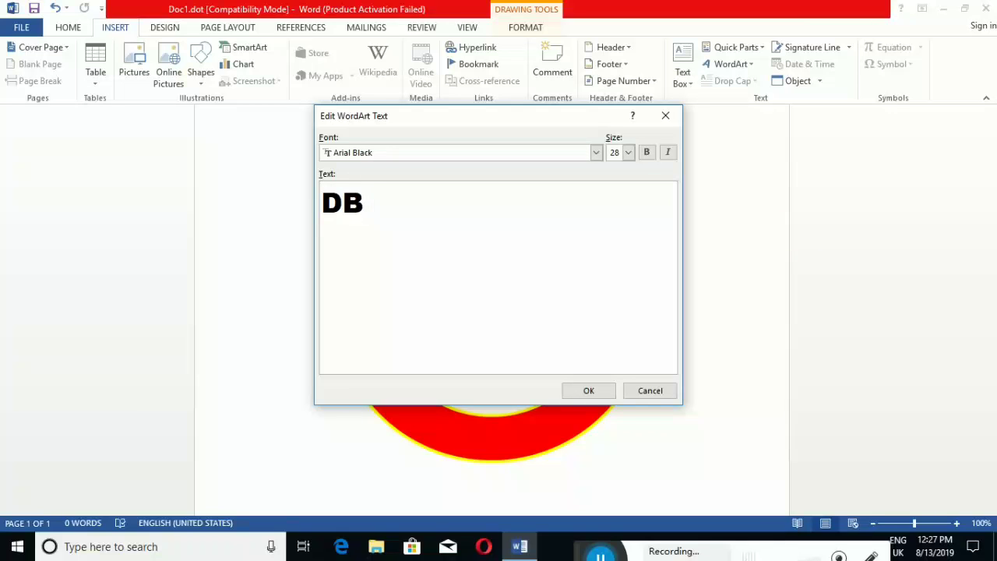
pyautogui.write(' MOBI')
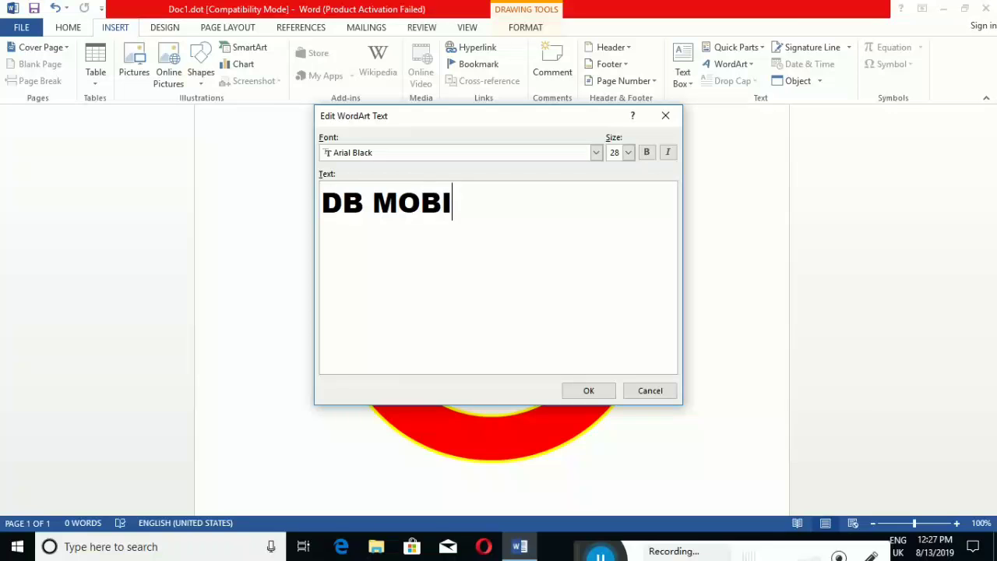
pyautogui.write('LE&')
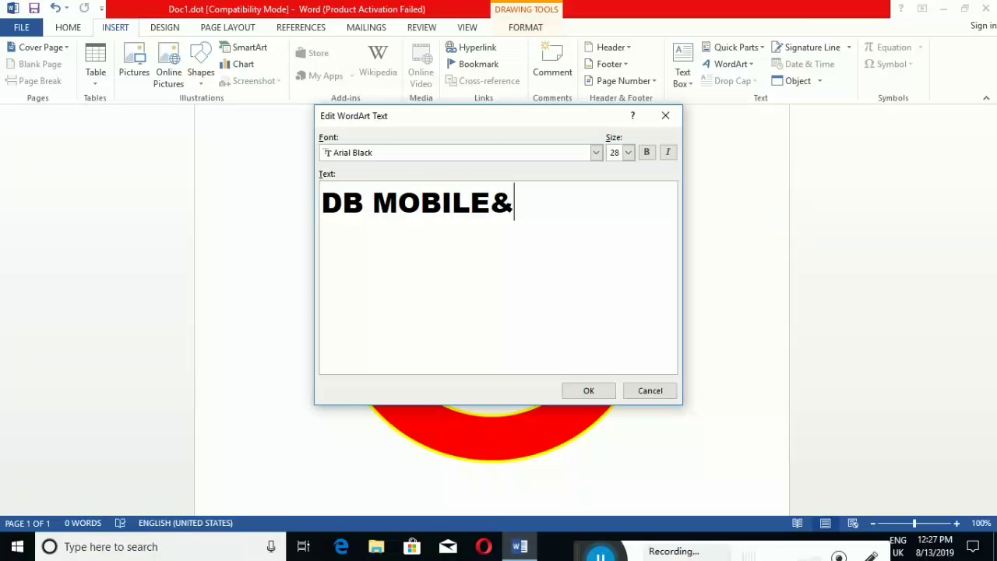
pyautogui.write('COMPUTER')
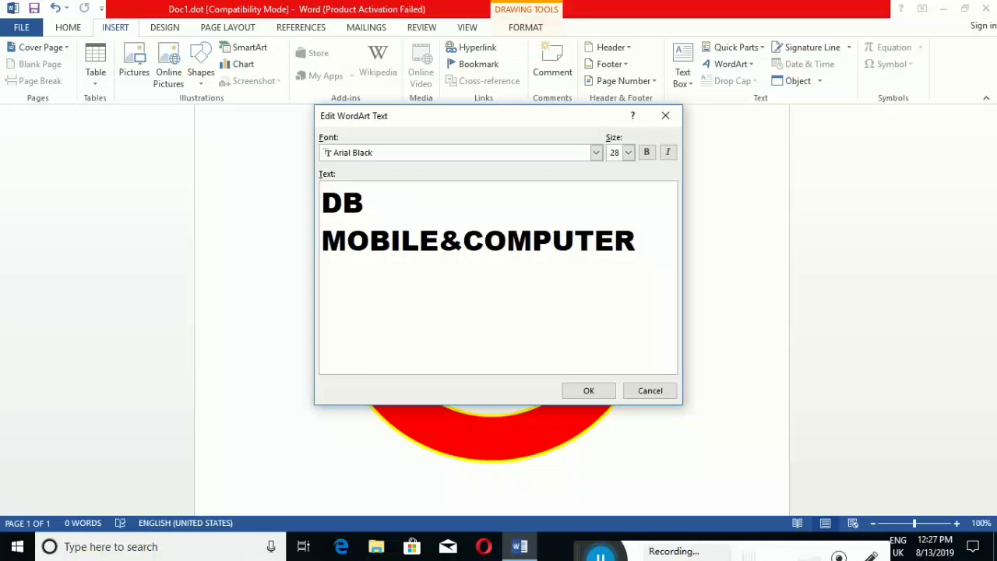
pyautogui.click(590, 392)
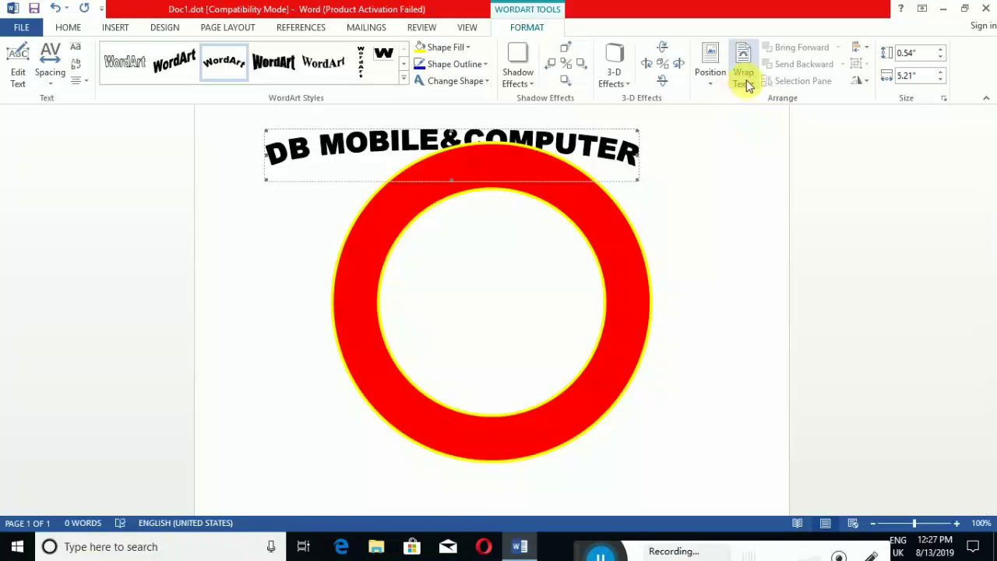
# - Set the DB MOBILE&COMPUTER WordArt to In Front of Text and fill it dark blue
pyautogui.click(744, 78)
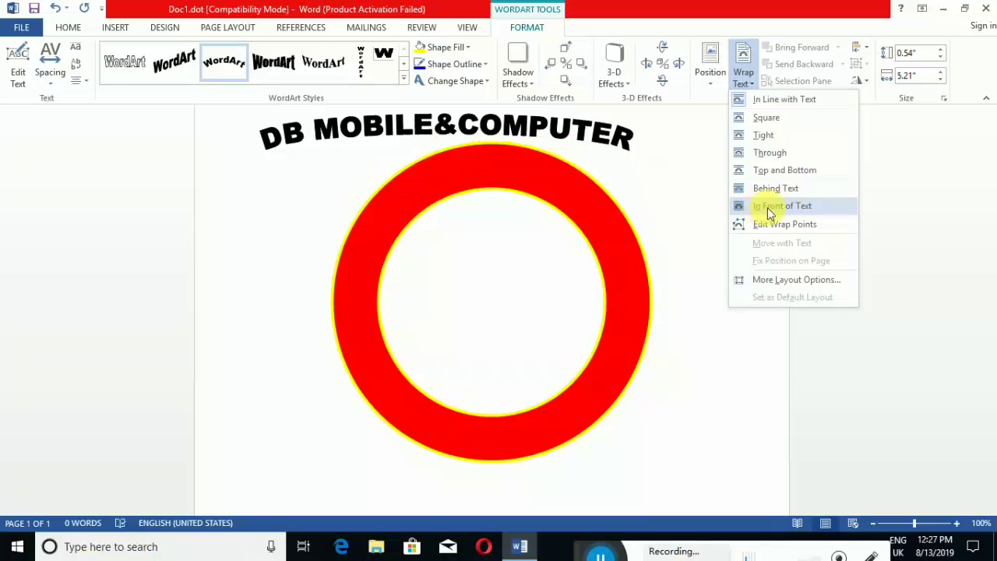
pyautogui.click(801, 207)
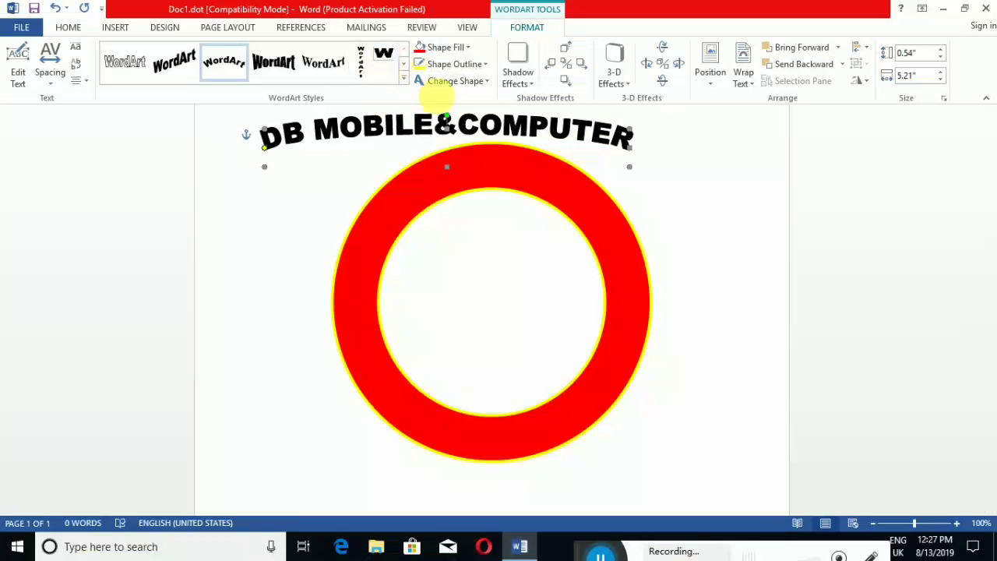
pyautogui.click(466, 48)
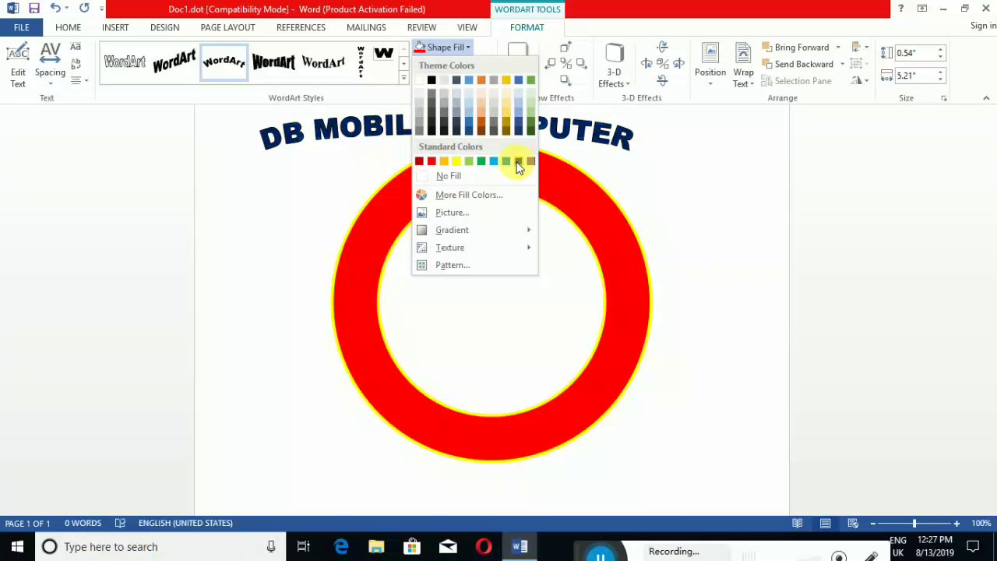
pyautogui.click(518, 162)
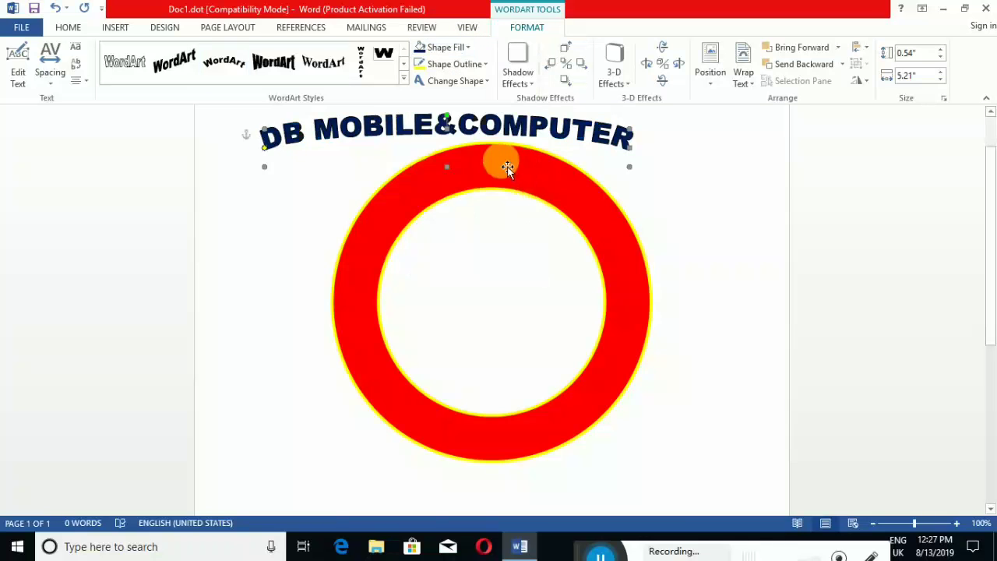
pyautogui.click(451, 174)
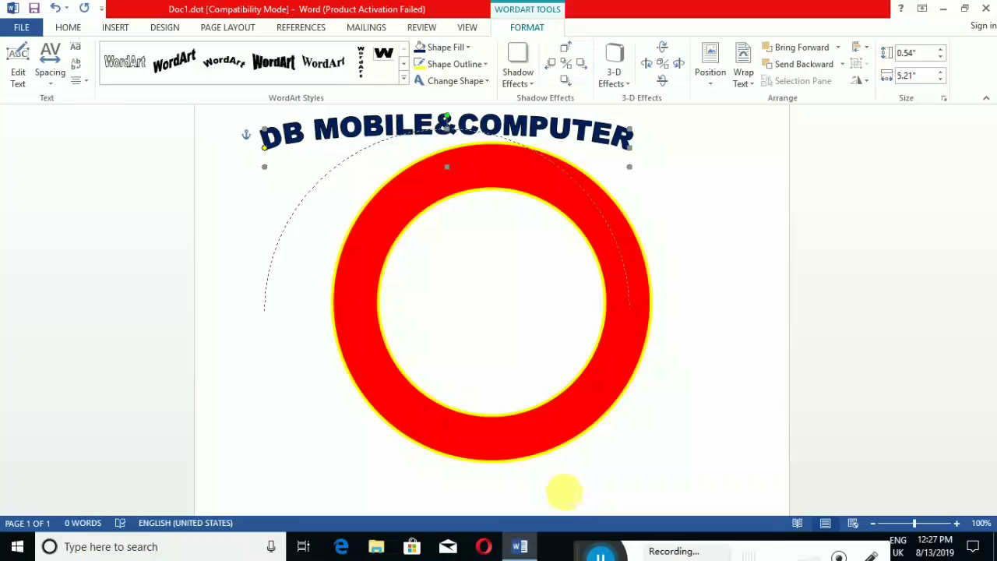
# - Stretch, resize and reposition the arched text to fit around the ring's top
pyautogui.moveTo(558, 481); pyautogui.dragTo(556, 486)
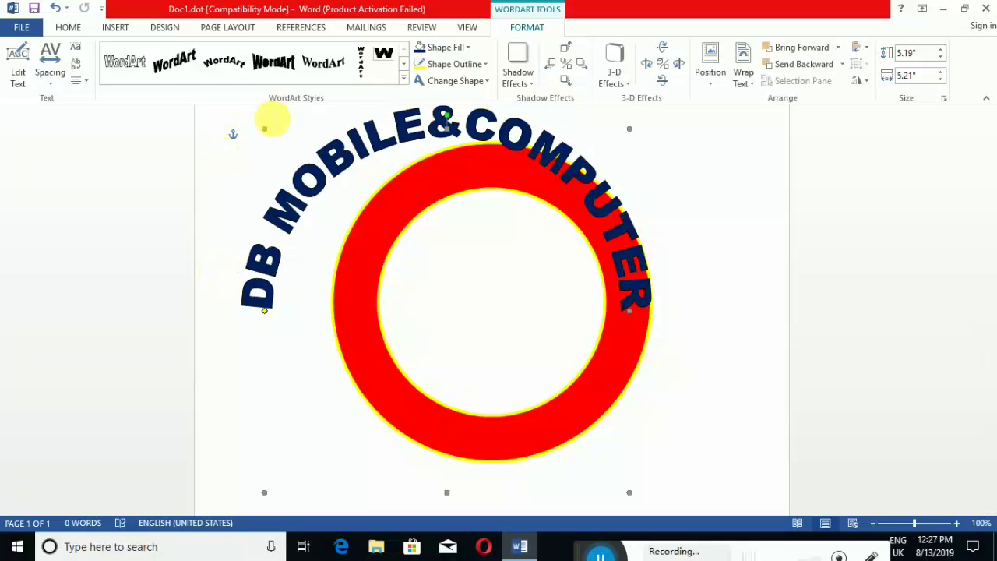
pyautogui.moveTo(283, 147)
pyautogui.mouseDown()
pyautogui.moveTo(405, 219)
pyautogui.moveTo(460, 173)
pyautogui.moveTo(524, 165)
pyautogui.mouseUp()
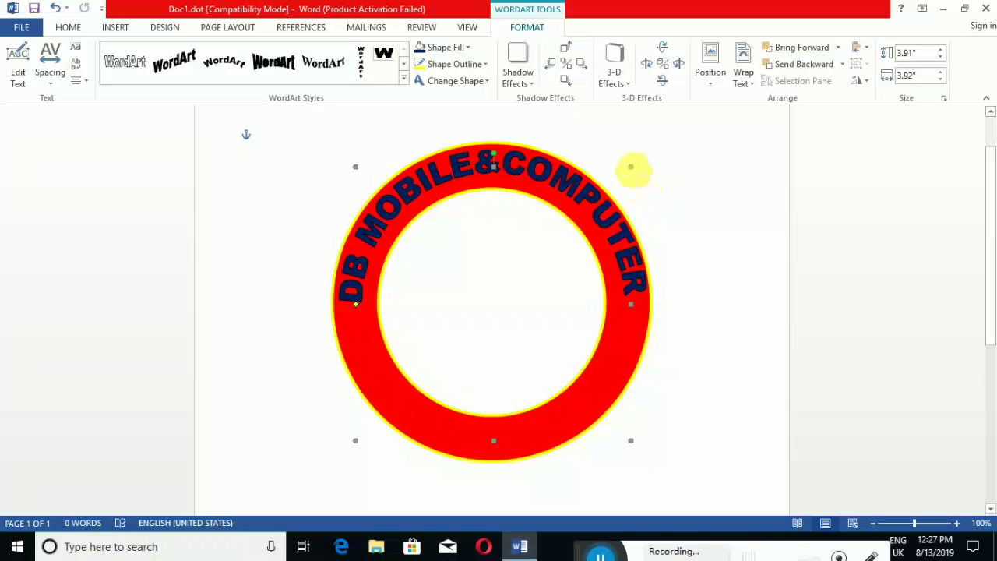
pyautogui.moveTo(630, 167); pyautogui.dragTo(635, 174)
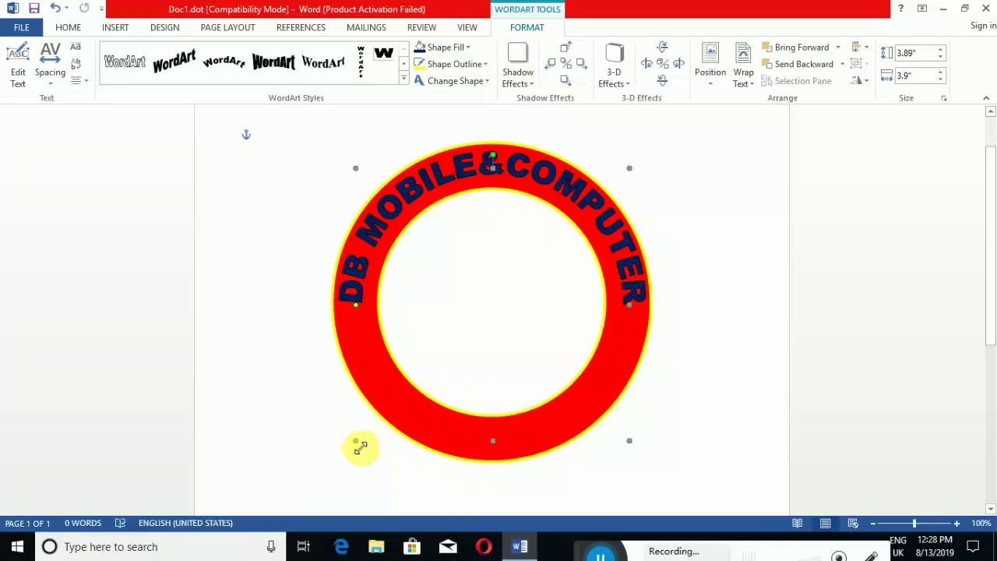
pyautogui.moveTo(356, 440); pyautogui.dragTo(359, 437)
pyautogui.moveTo(582, 203); pyautogui.dragTo(581, 207)
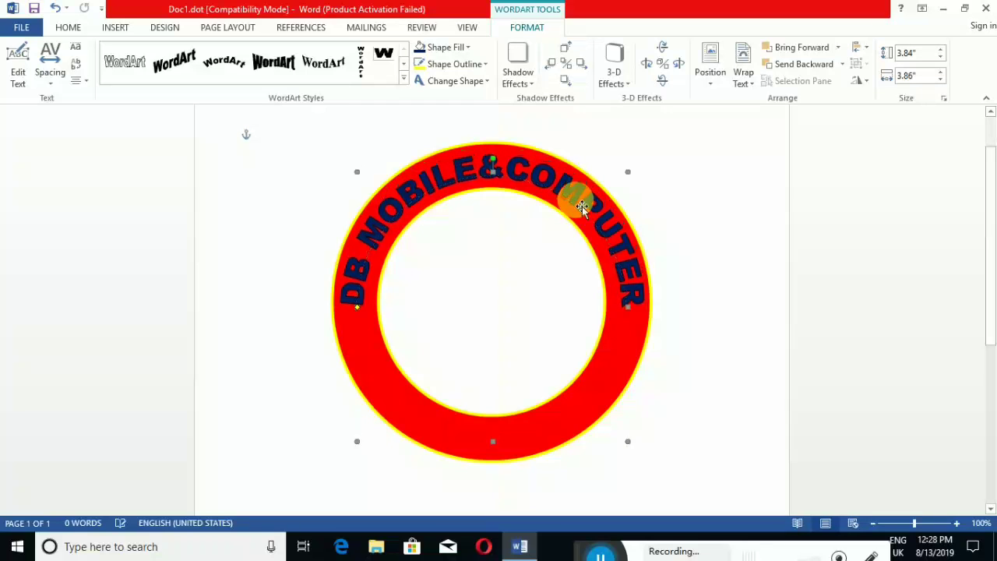
# - Recolour the arched text a lighter blue and deselect it
pyautogui.click(465, 47)
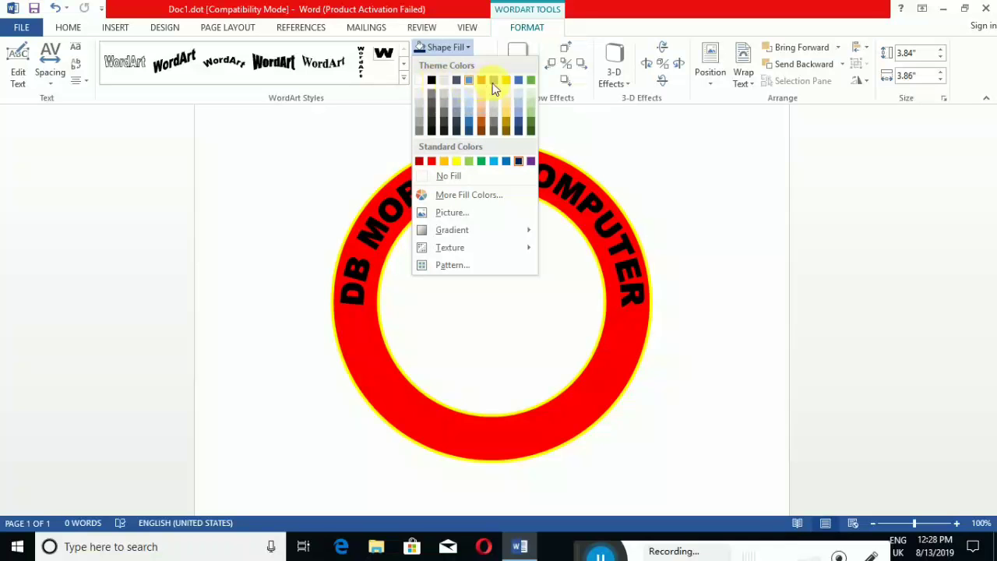
pyautogui.click(517, 81)
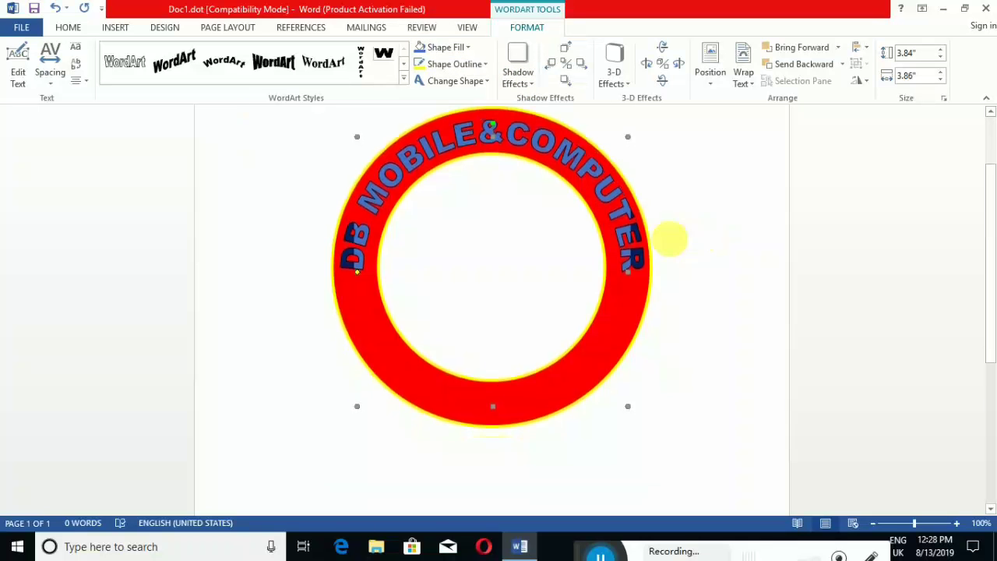
pyautogui.click(278, 234)
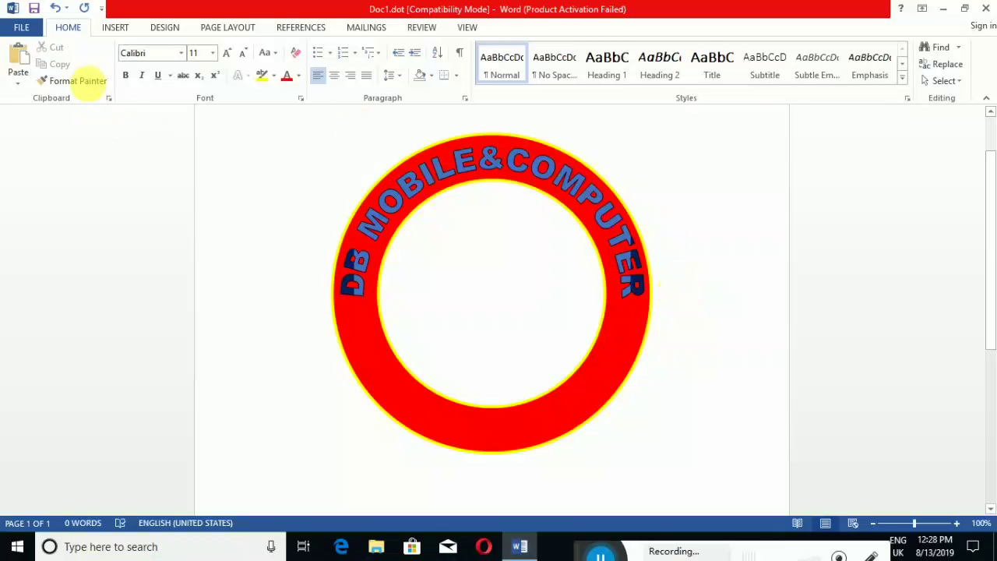
# - Insert outlined Arial Black 36 WordArt reading 'CENTER'
pyautogui.click(113, 29)
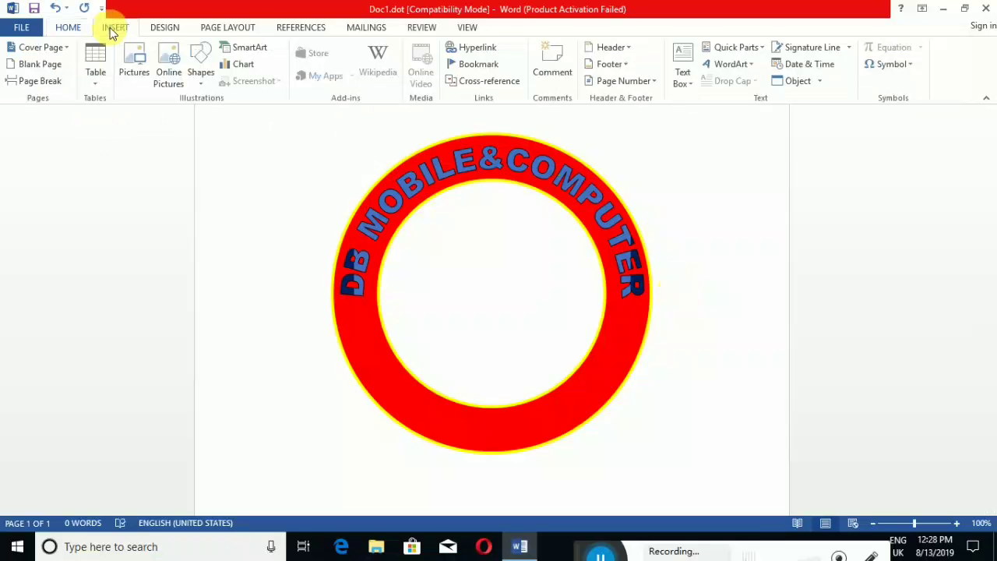
pyautogui.click(750, 67)
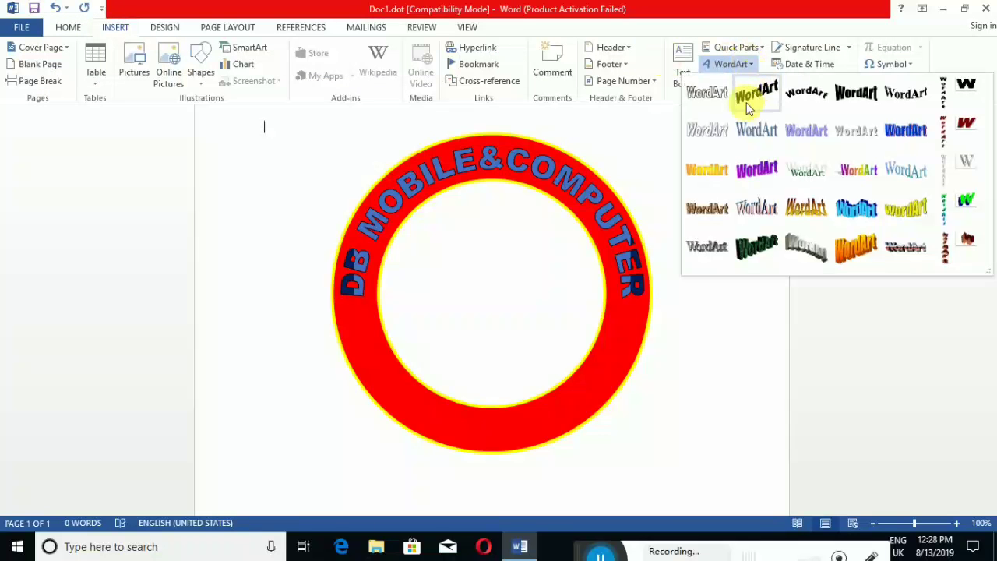
pyautogui.click(707, 95)
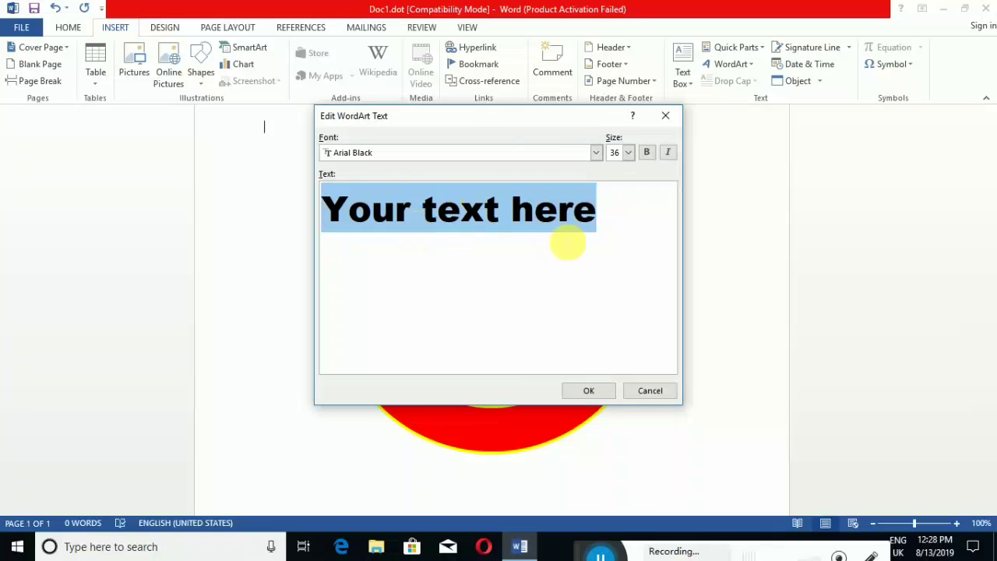
pyautogui.press('BackSpace')
pyautogui.write('CE')
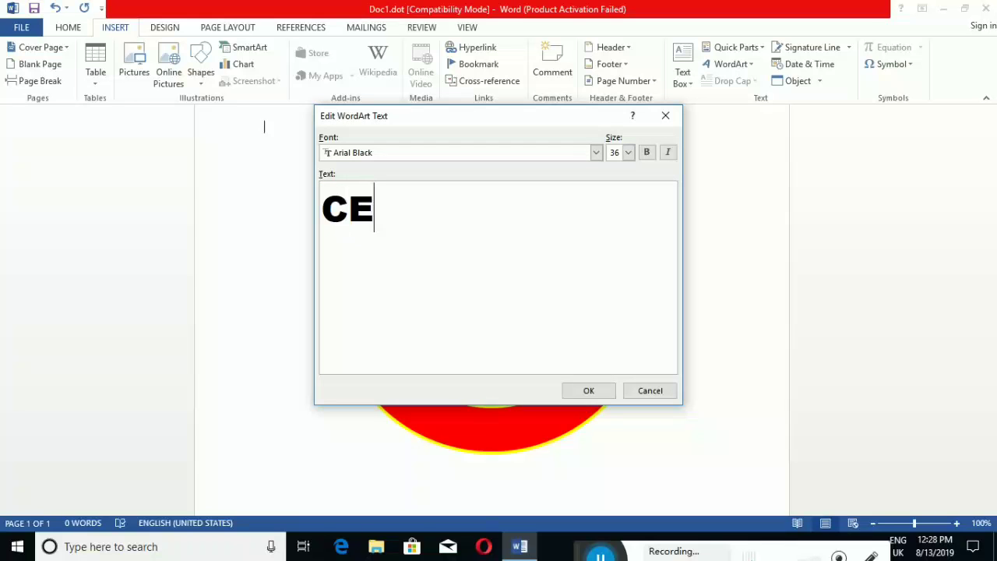
pyautogui.write('NTER')
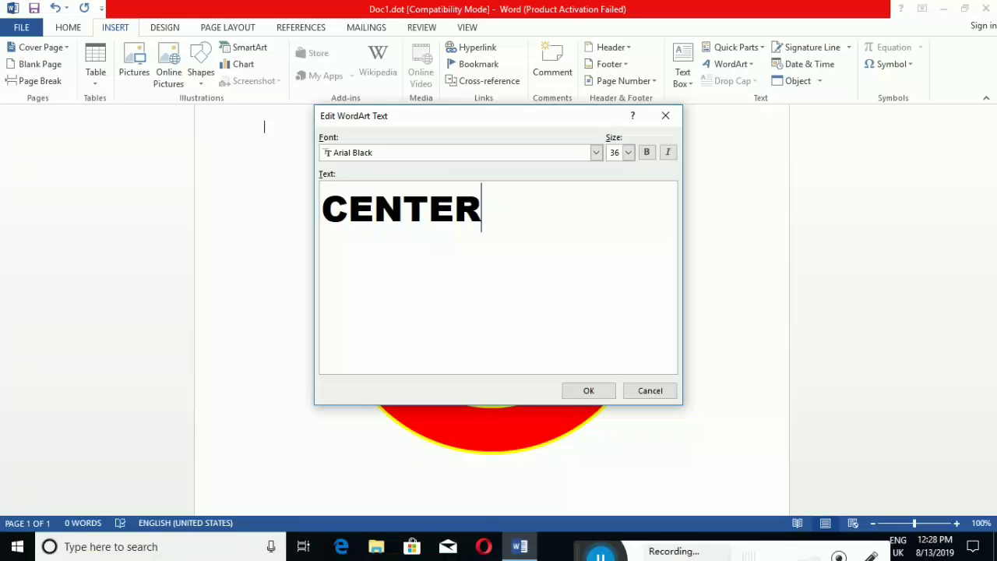
pyautogui.click(590, 390)
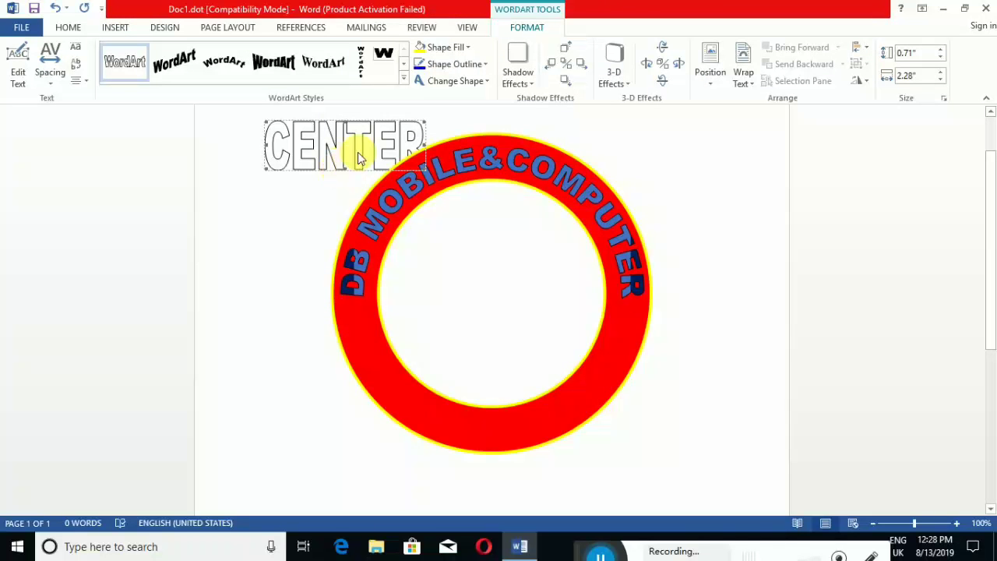
pyautogui.click(744, 76)
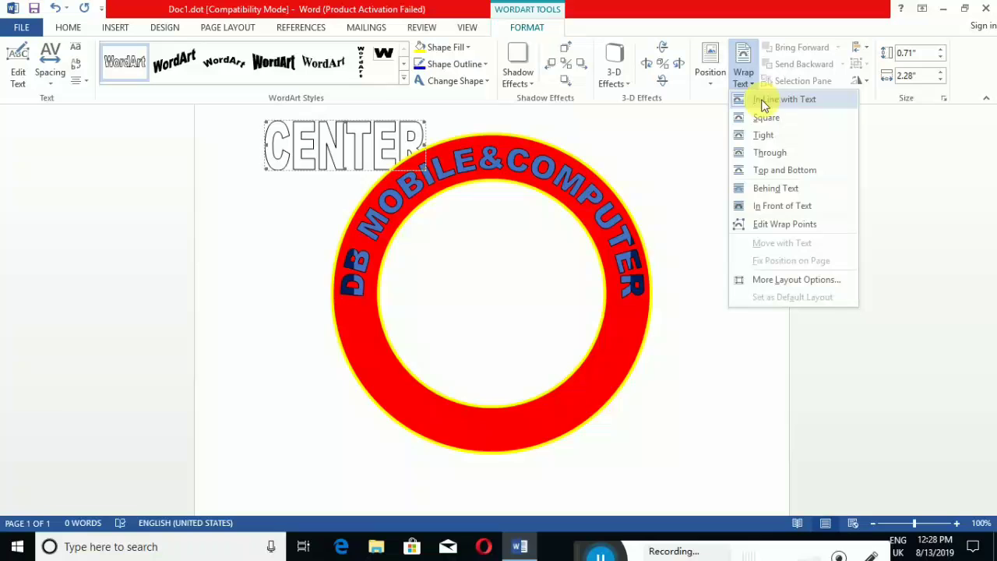
# - Float CENTER in front of text, apply the Arch Down path, and move it to the ring's bottom
pyautogui.click(770, 205)
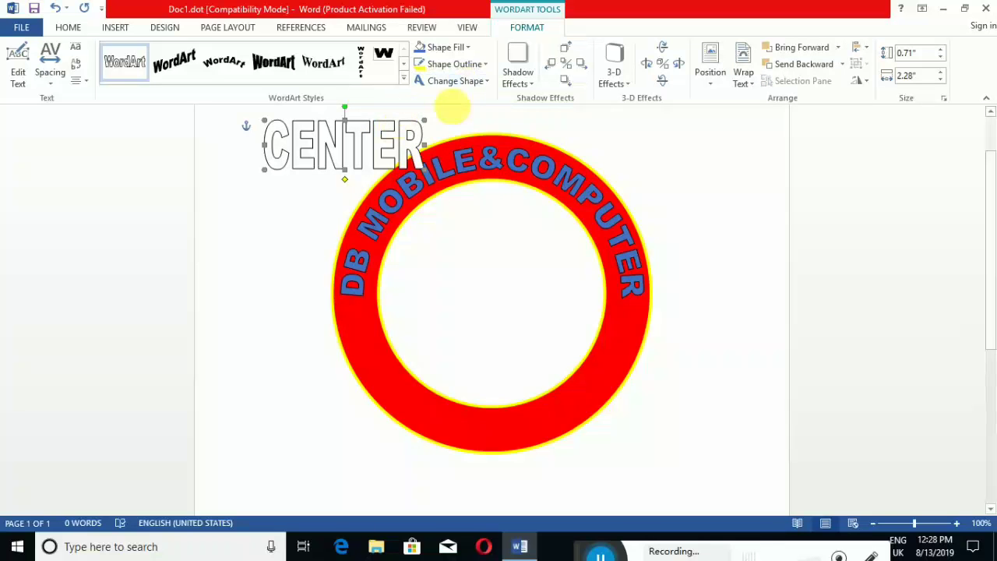
pyautogui.click(487, 84)
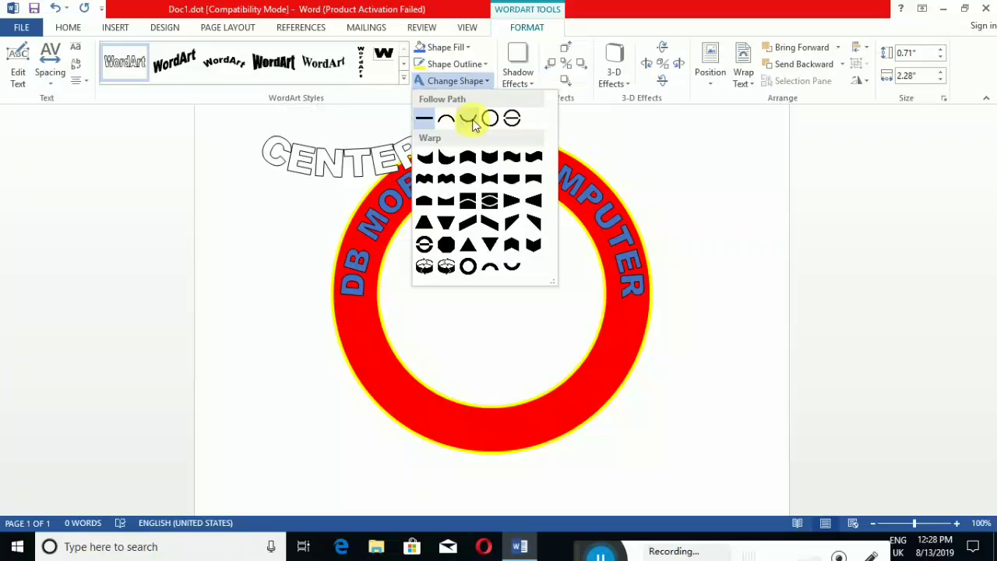
pyautogui.click(469, 118)
pyautogui.moveTo(345, 156); pyautogui.dragTo(534, 420)
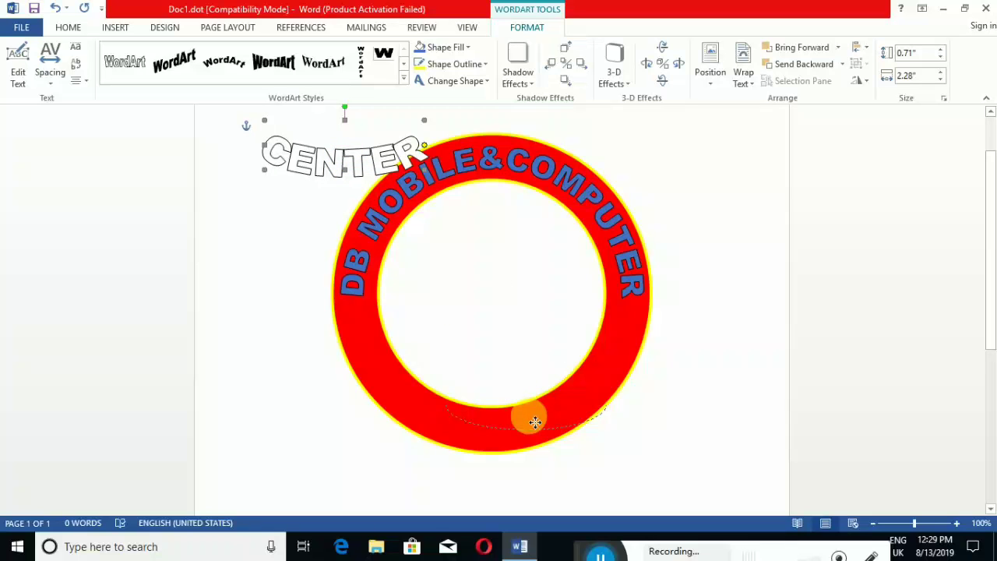
pyautogui.moveTo(534, 422); pyautogui.dragTo(514, 431)
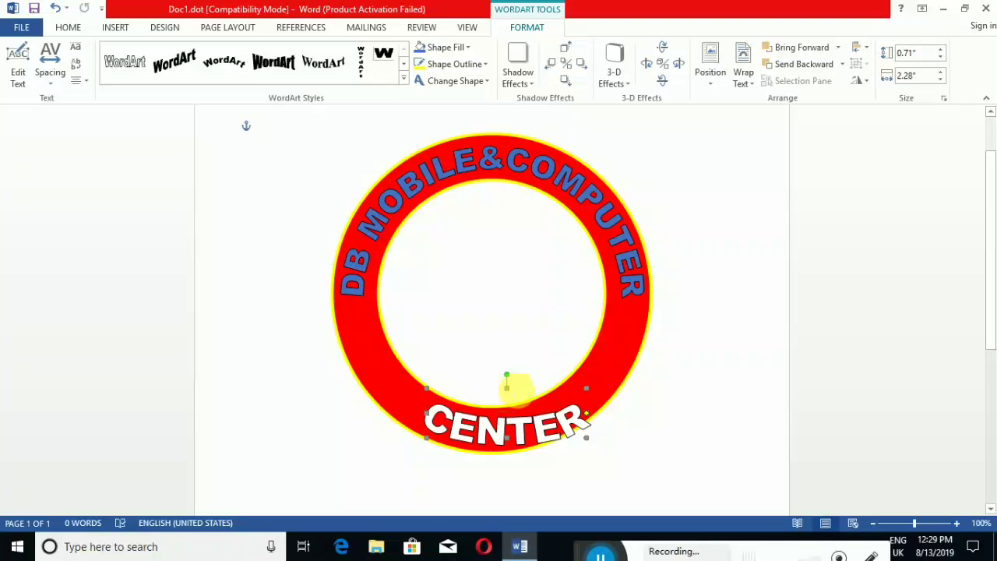
# - Widen the CENTER letter spacing and adjust its arc and position within the ring
pyautogui.click(50, 83)
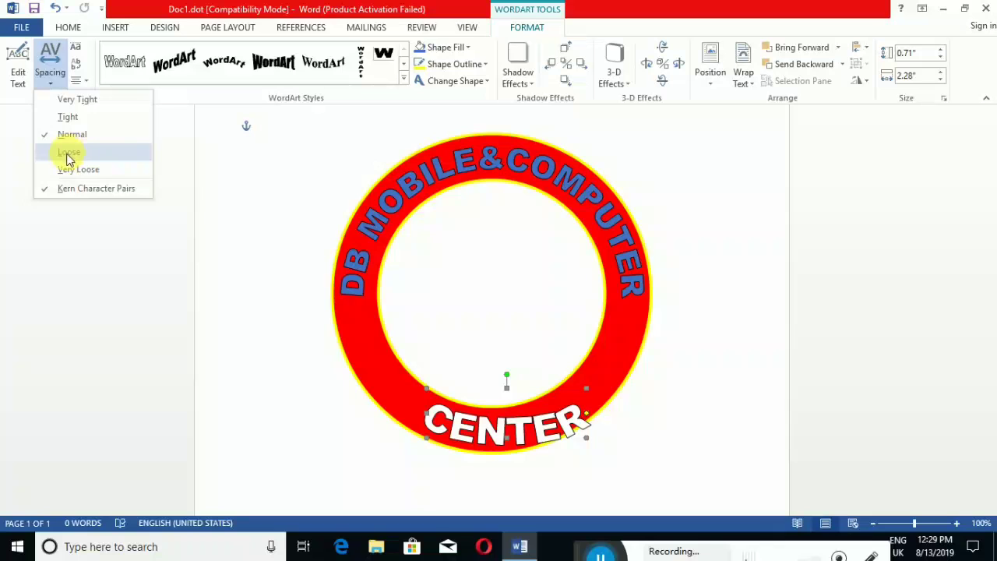
pyautogui.click(68, 153)
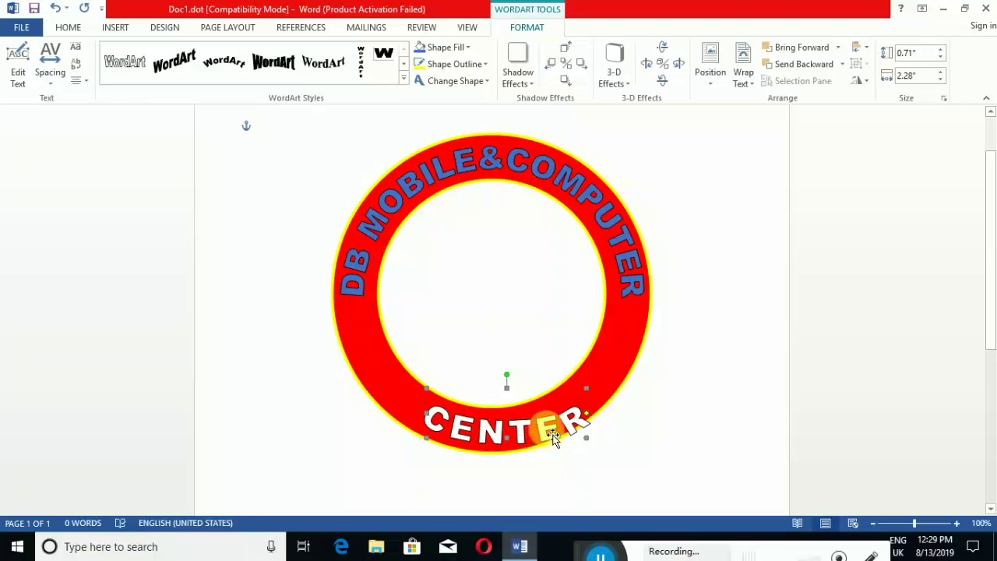
pyautogui.moveTo(548, 430); pyautogui.dragTo(542, 424)
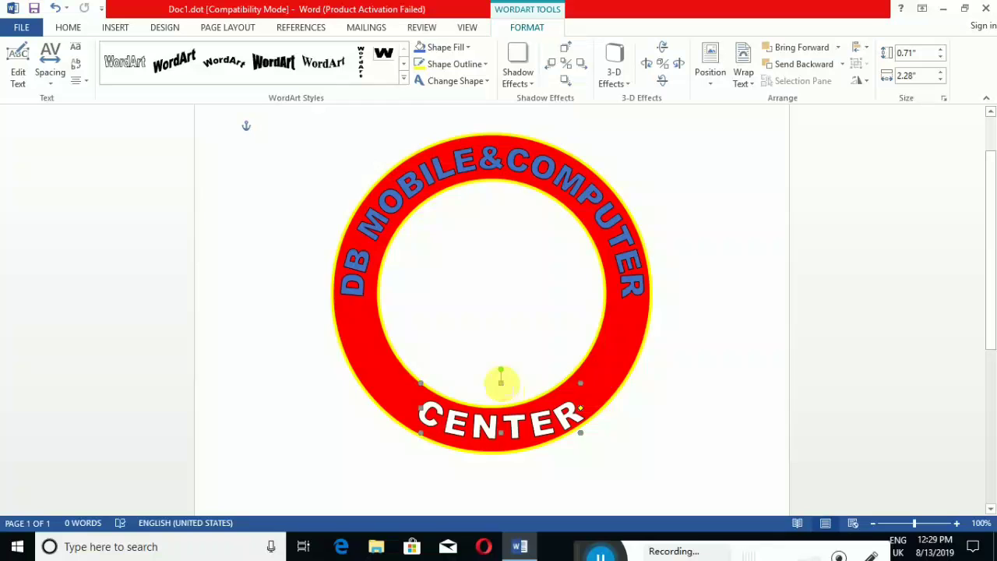
pyautogui.moveTo(503, 368); pyautogui.dragTo(501, 363)
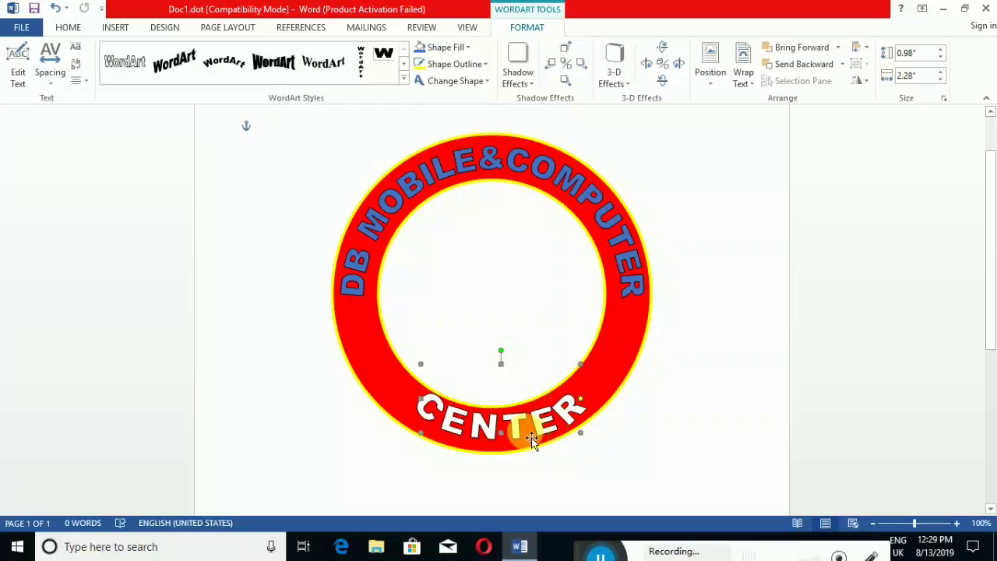
pyautogui.moveTo(478, 422); pyautogui.dragTo(479, 433)
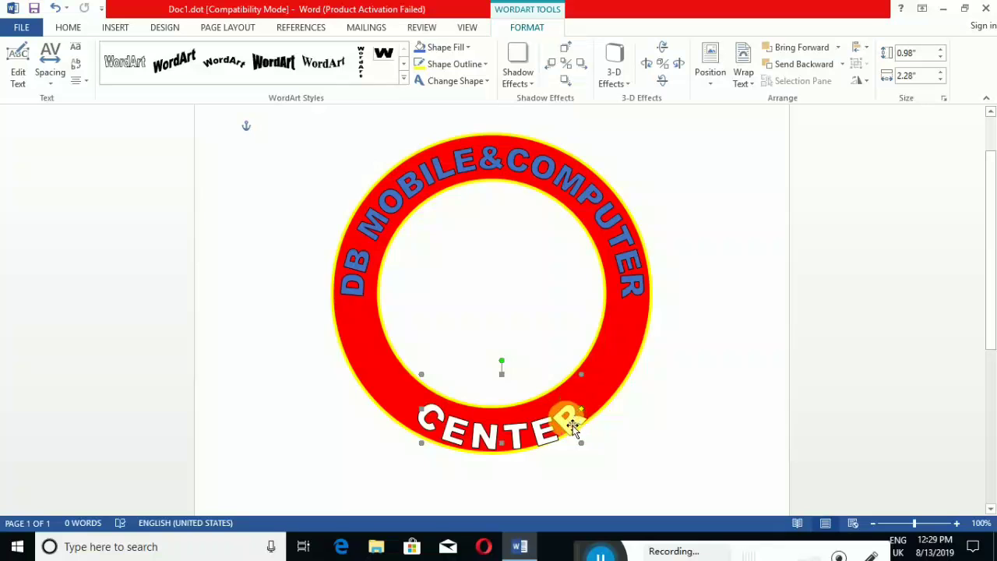
pyautogui.moveTo(571, 420); pyautogui.dragTo(569, 415)
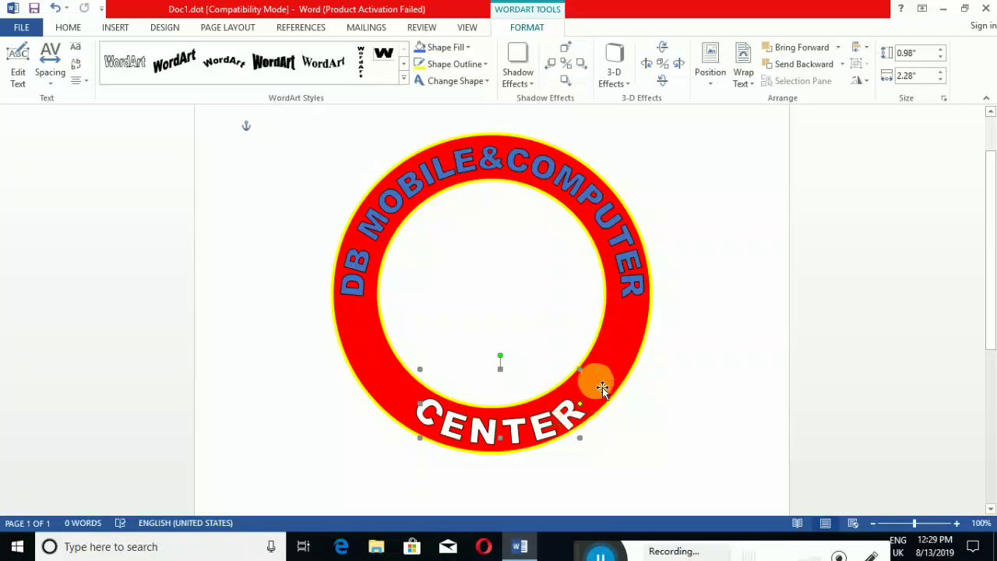
pyautogui.moveTo(436, 442); pyautogui.dragTo(411, 441)
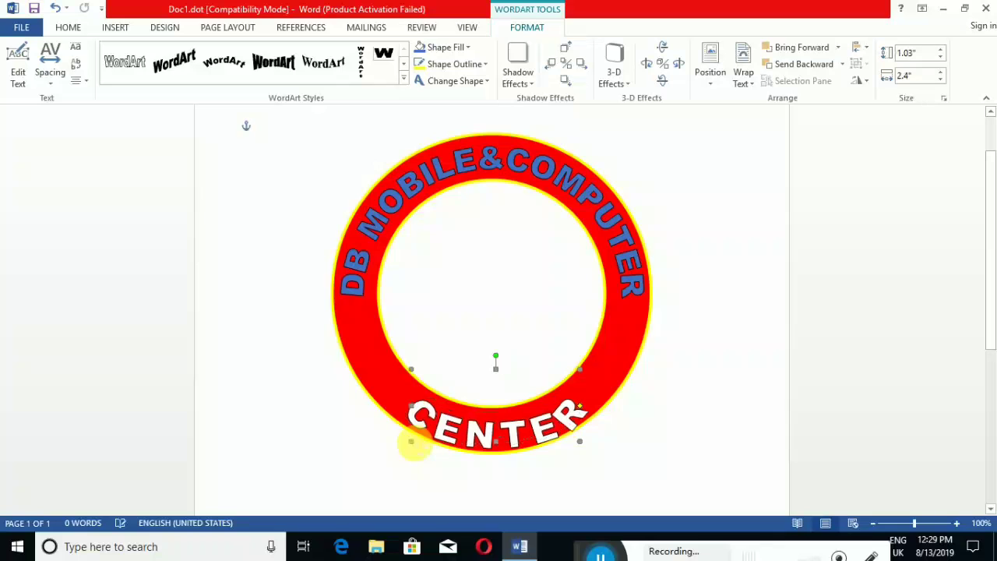
# - Fine-tune CENTER's arc, rotation and size to 0.93" by 2.44" under the ring
pyautogui.moveTo(489, 436); pyautogui.dragTo(490, 431)
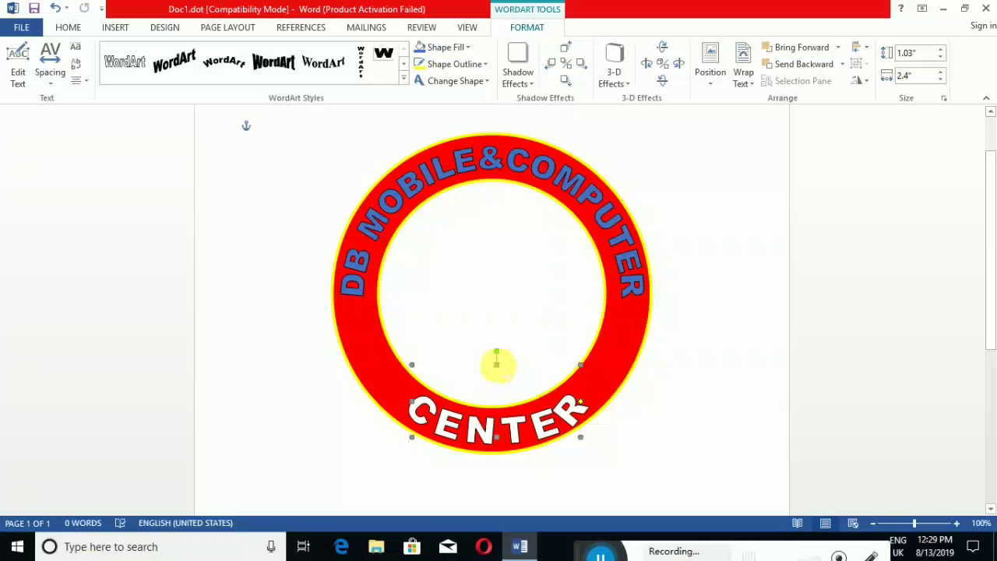
pyautogui.moveTo(496, 363); pyautogui.dragTo(497, 372)
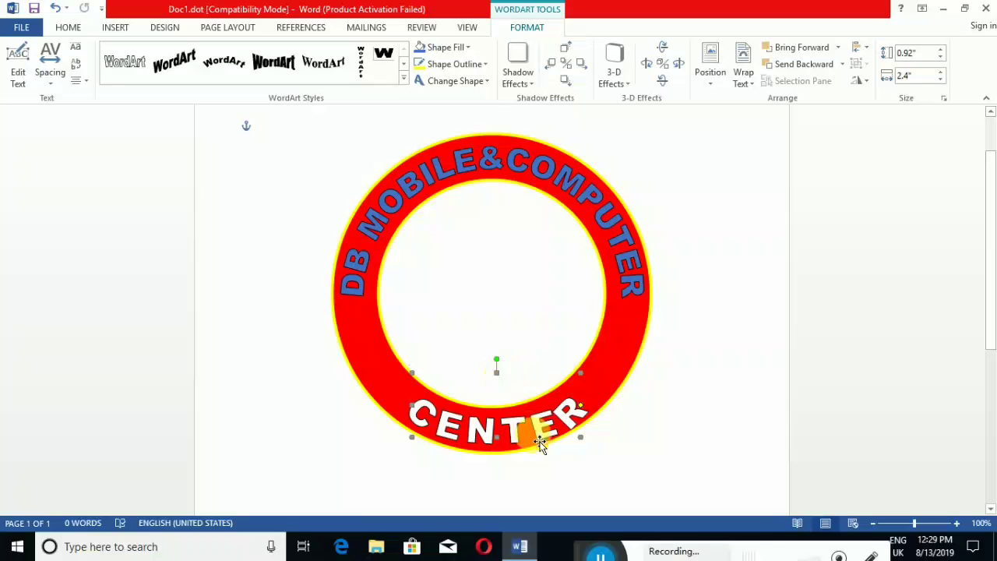
pyautogui.press('Up')
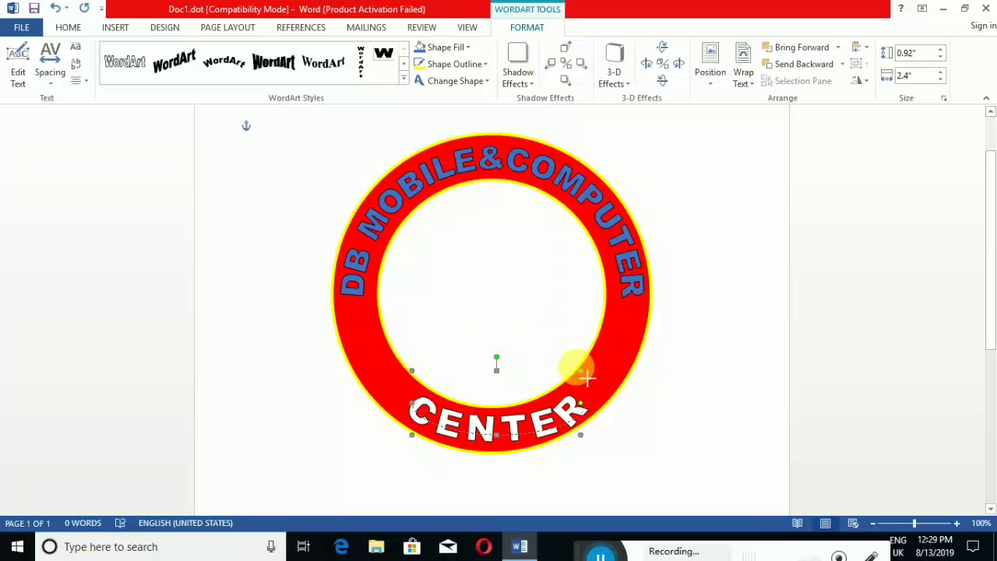
pyautogui.moveTo(586, 376); pyautogui.dragTo(592, 374)
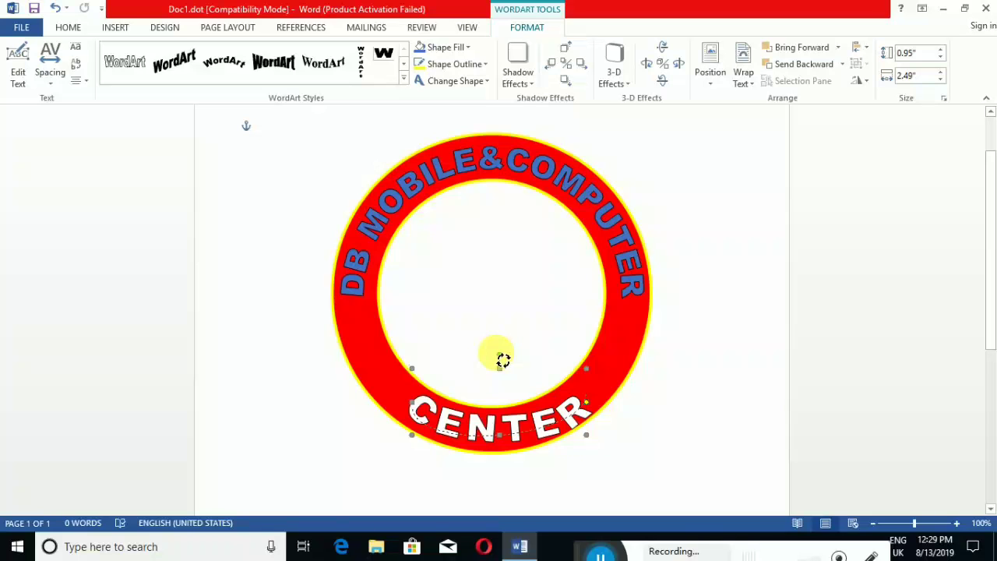
pyautogui.moveTo(503, 360); pyautogui.dragTo(504, 358)
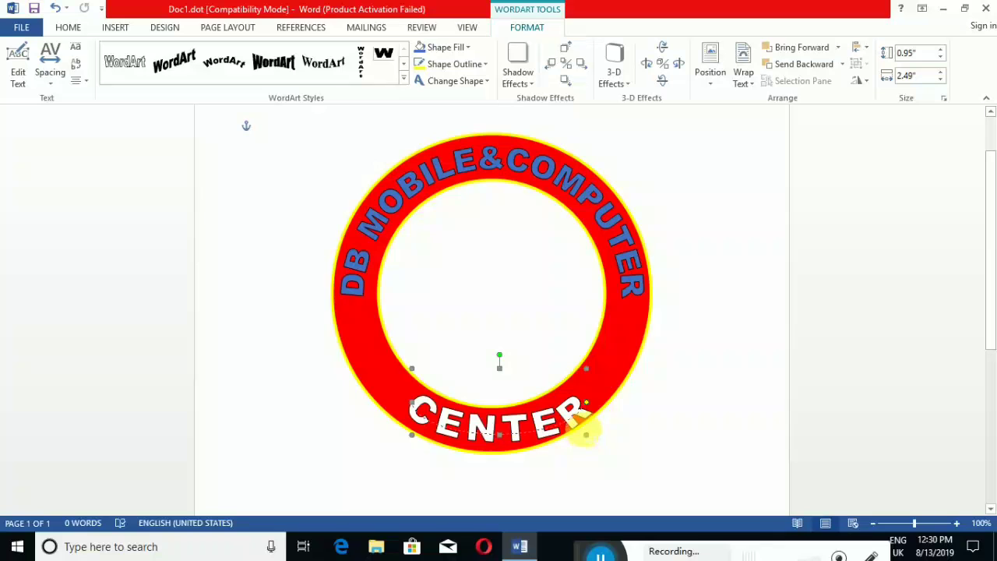
pyautogui.moveTo(586, 434); pyautogui.dragTo(583, 434)
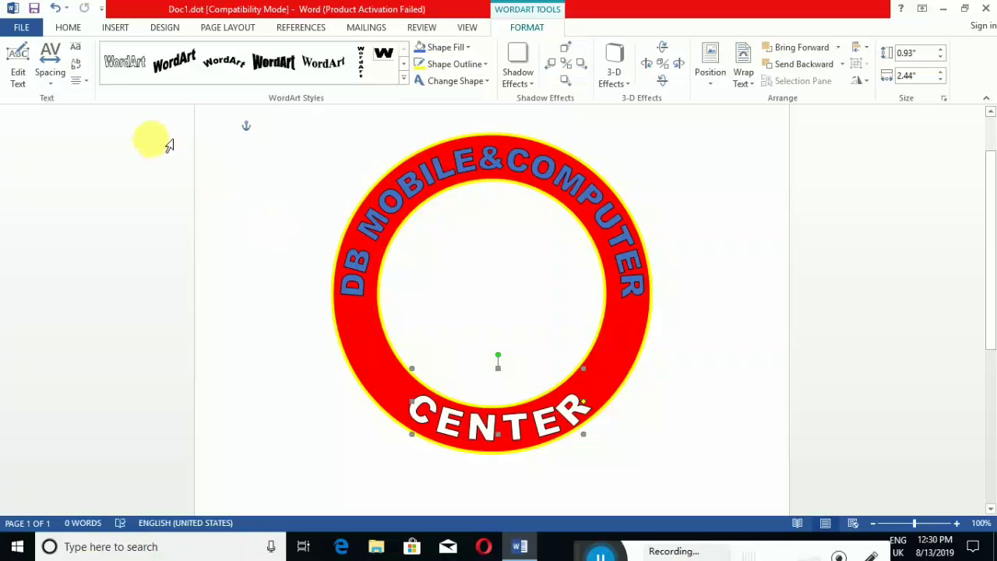
# - Draw a blue 5-point star on the left side of the red ring
pyautogui.click(117, 28)
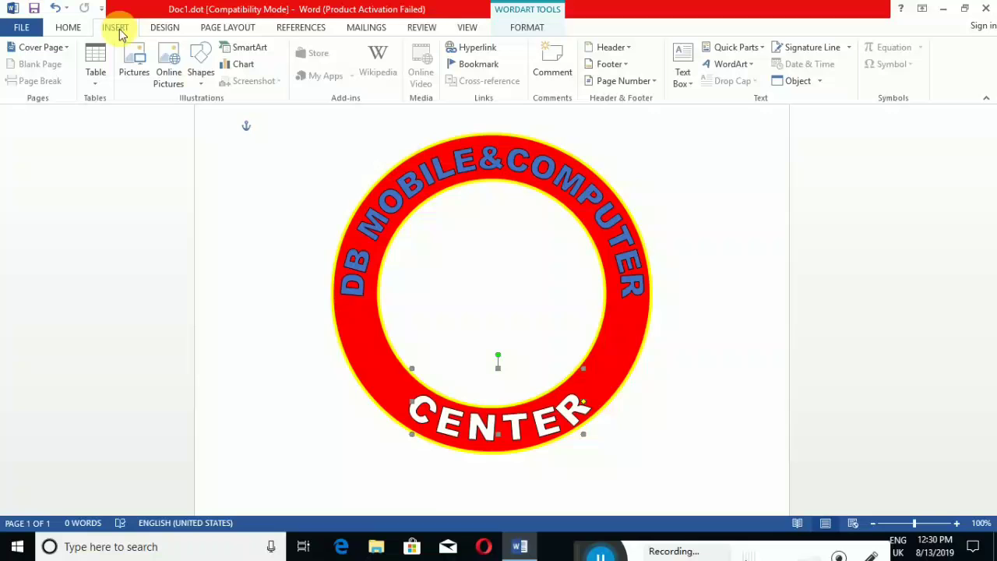
pyautogui.click(200, 74)
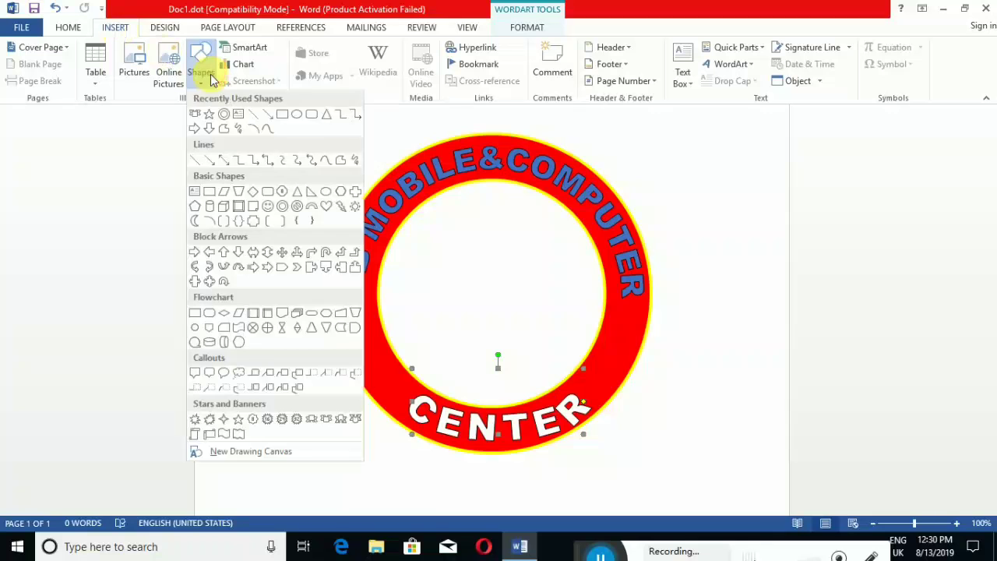
pyautogui.click(240, 423)
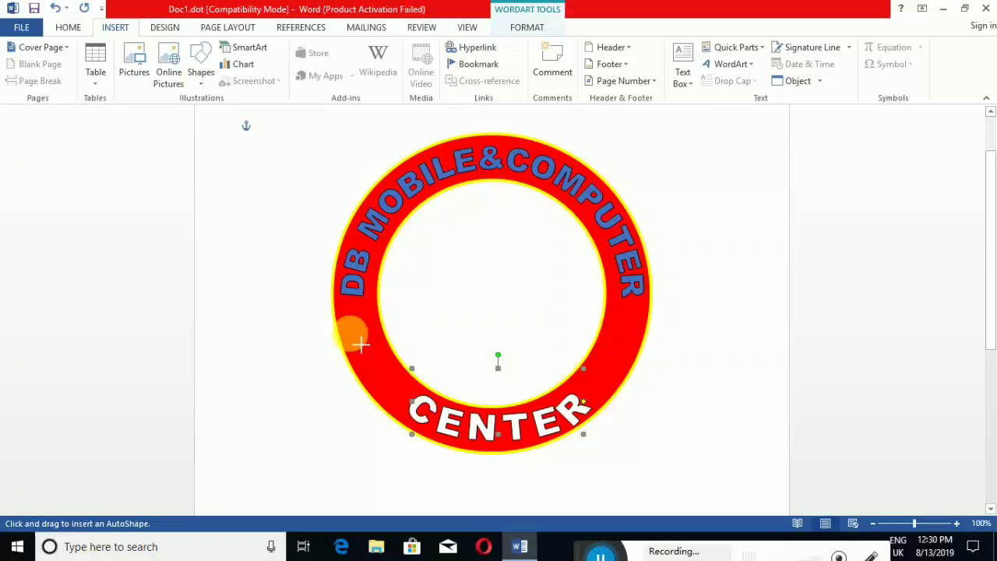
pyautogui.moveTo(363, 339); pyautogui.dragTo(390, 377)
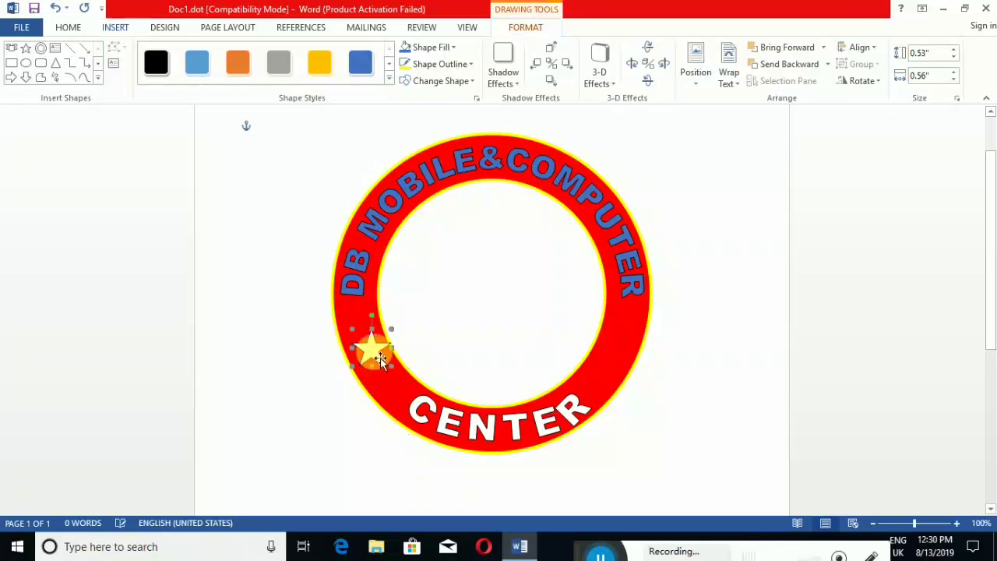
pyautogui.moveTo(375, 360); pyautogui.dragTo(377, 362)
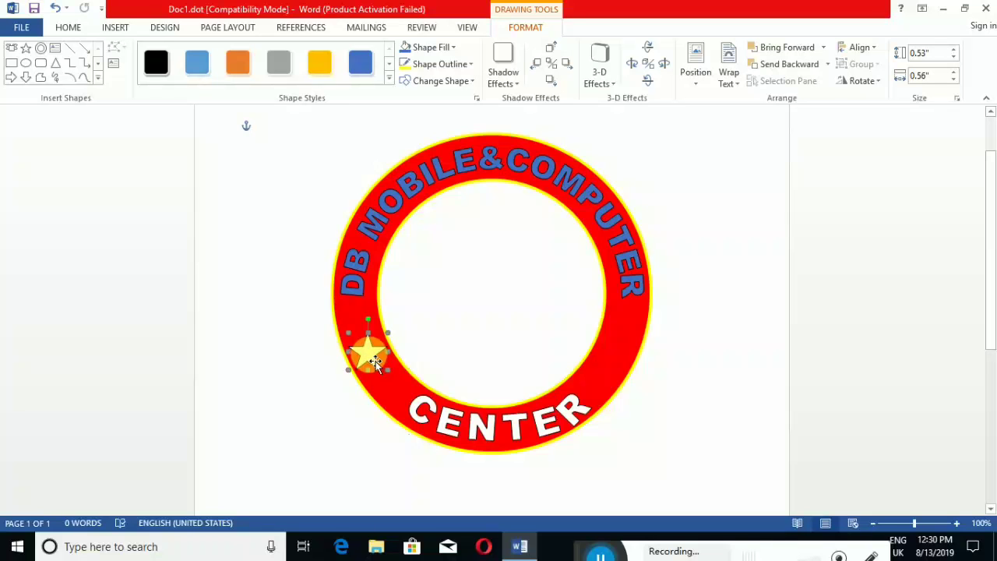
pyautogui.click(452, 47)
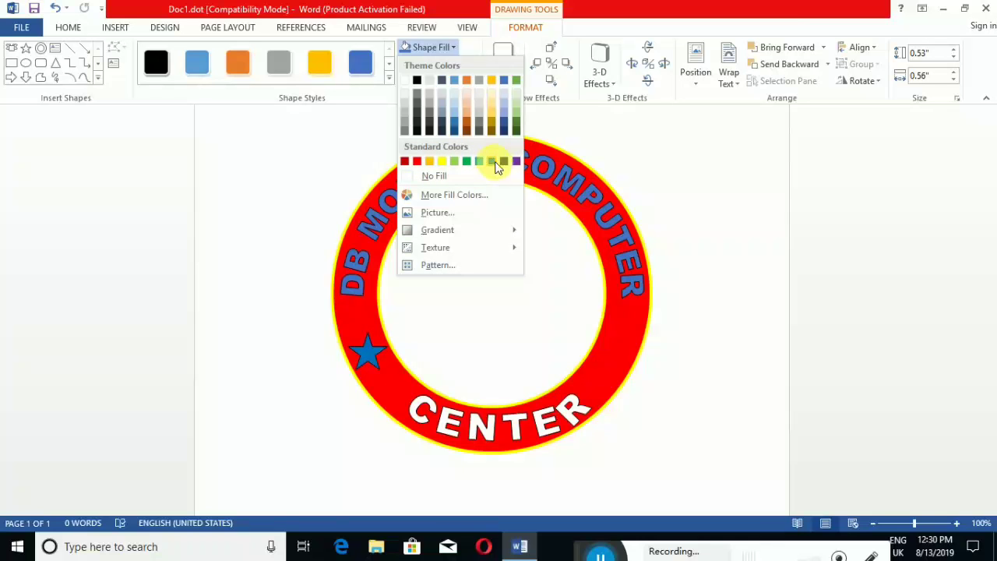
pyautogui.click(497, 164)
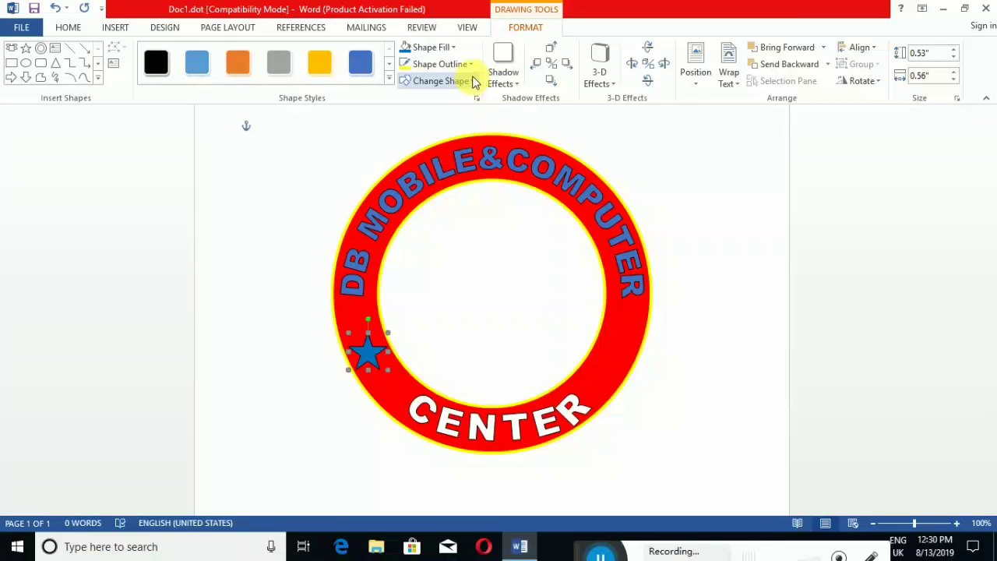
# - Copy the blue star onto the ring's right side
pyautogui.click(372, 366)
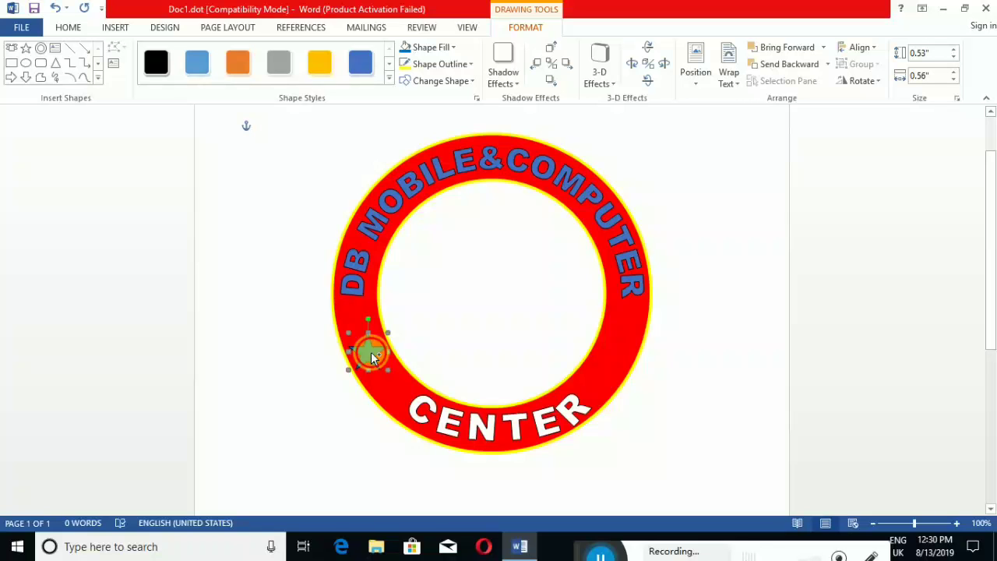
pyautogui.moveTo(371, 355); pyautogui.dragTo(512, 359)
pyautogui.moveTo(614, 349); pyautogui.dragTo(619, 355)
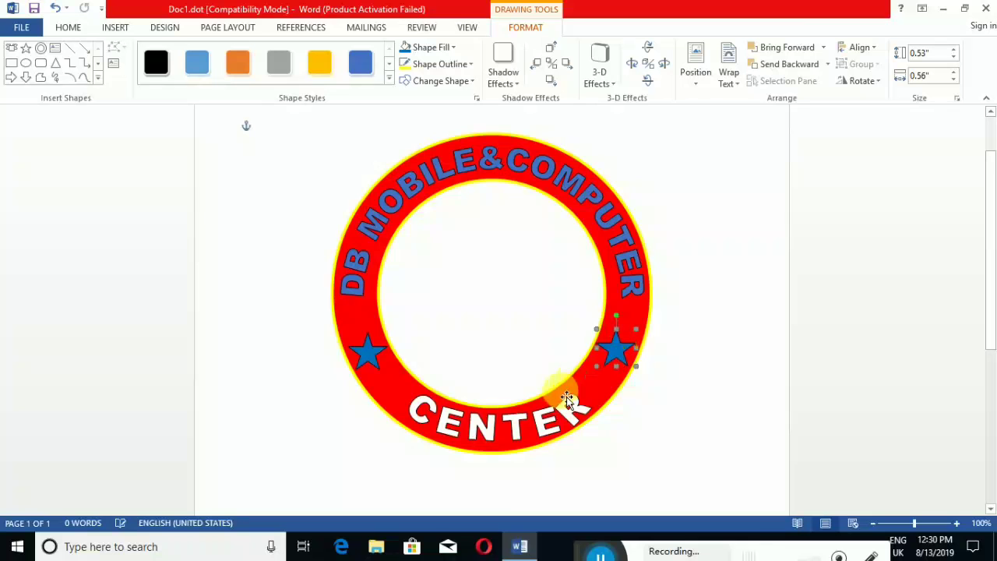
# - Fill the CENTER WordArt lettering with light blue to match the arched top text
pyautogui.click(553, 425)
pyautogui.click(507, 334)
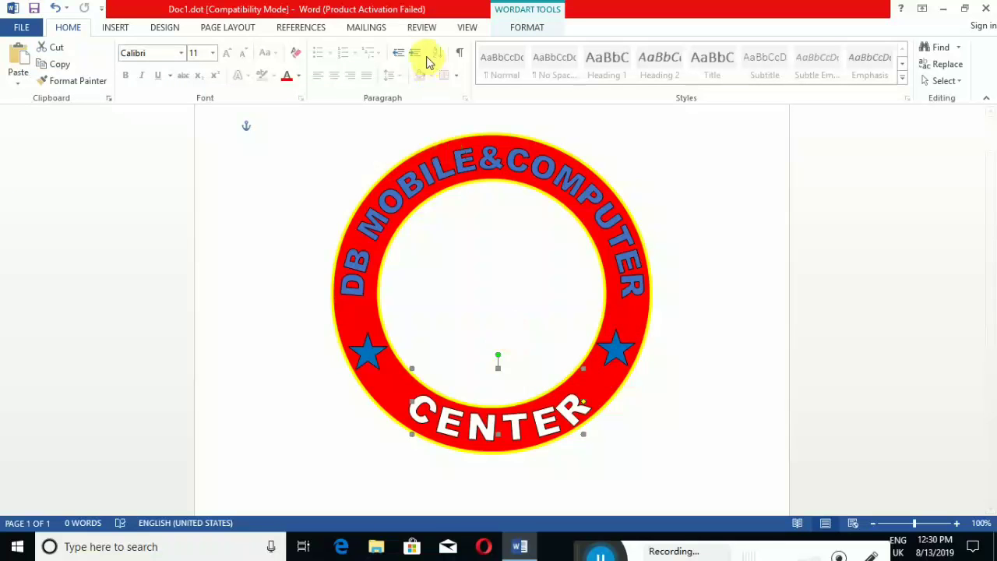
pyautogui.click(111, 29)
pyautogui.click(521, 29)
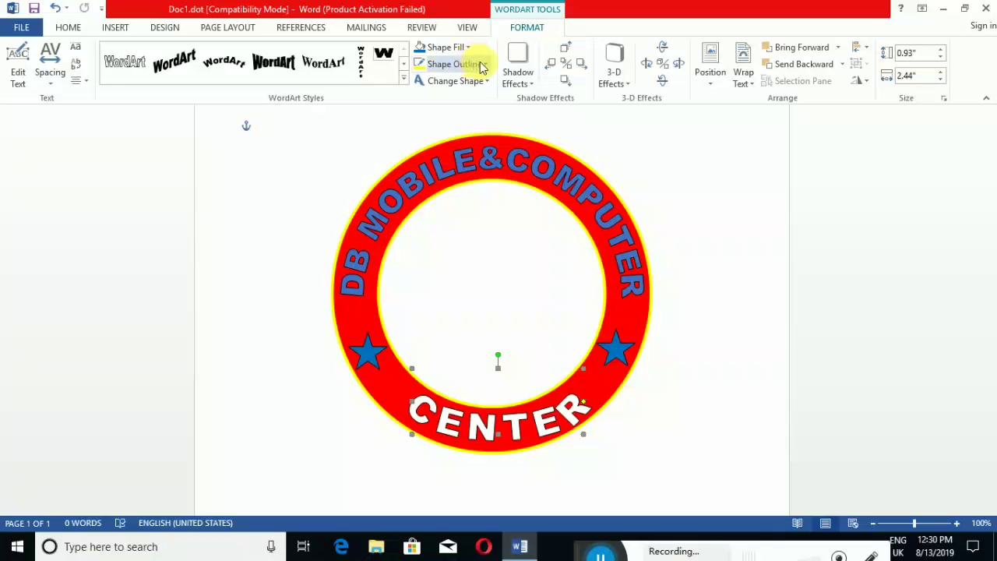
pyautogui.click(470, 52)
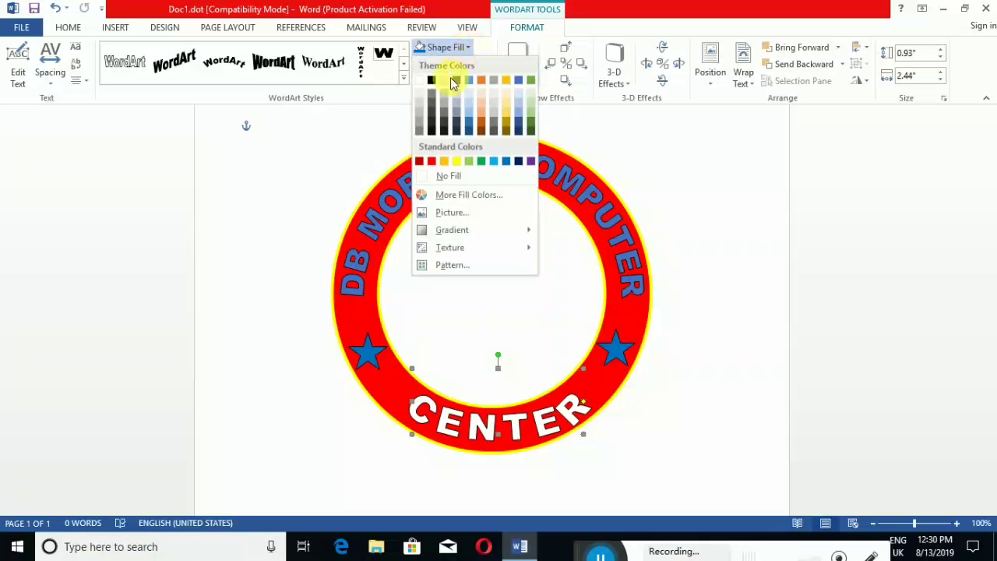
pyautogui.click(465, 80)
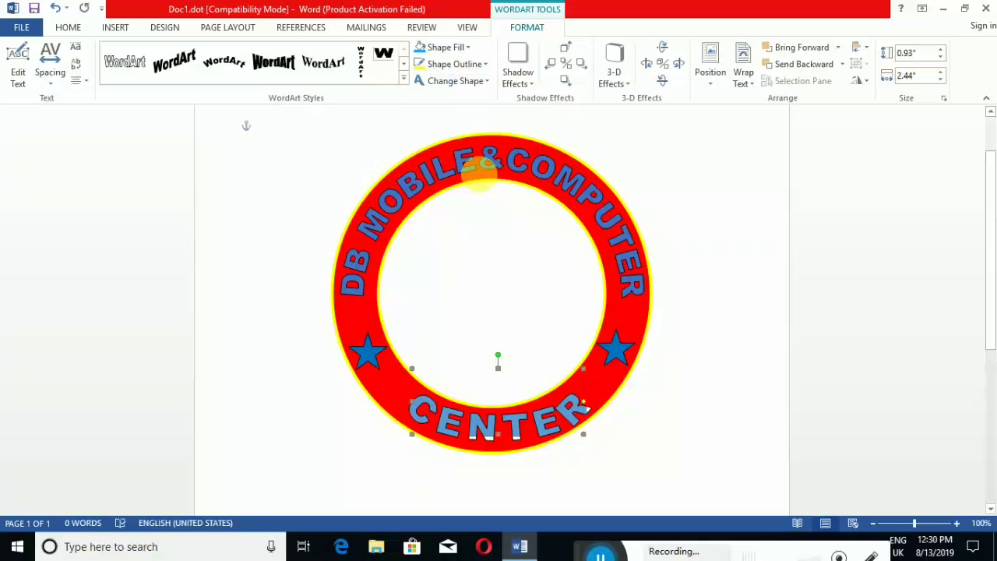
pyautogui.click(469, 48)
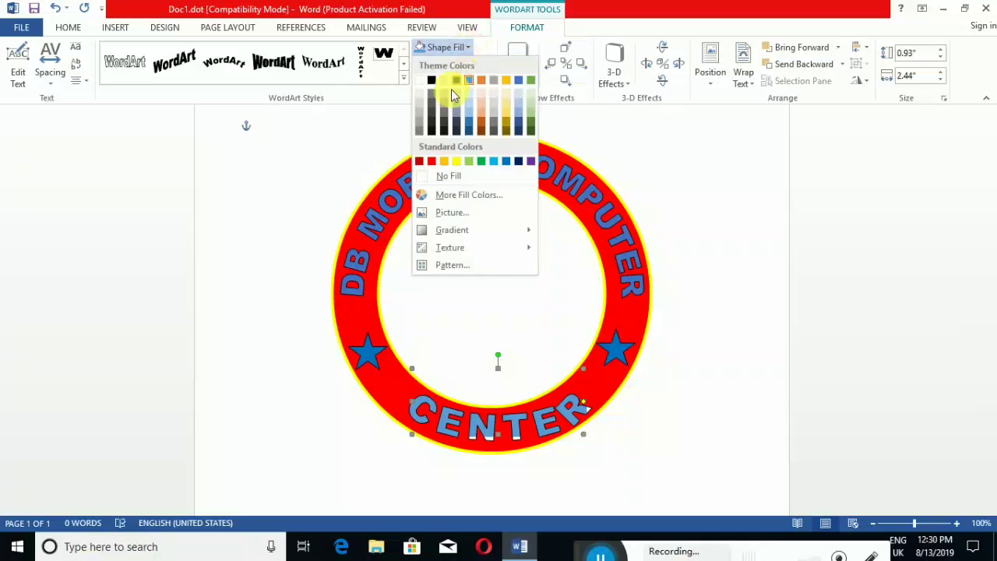
pyautogui.click(472, 82)
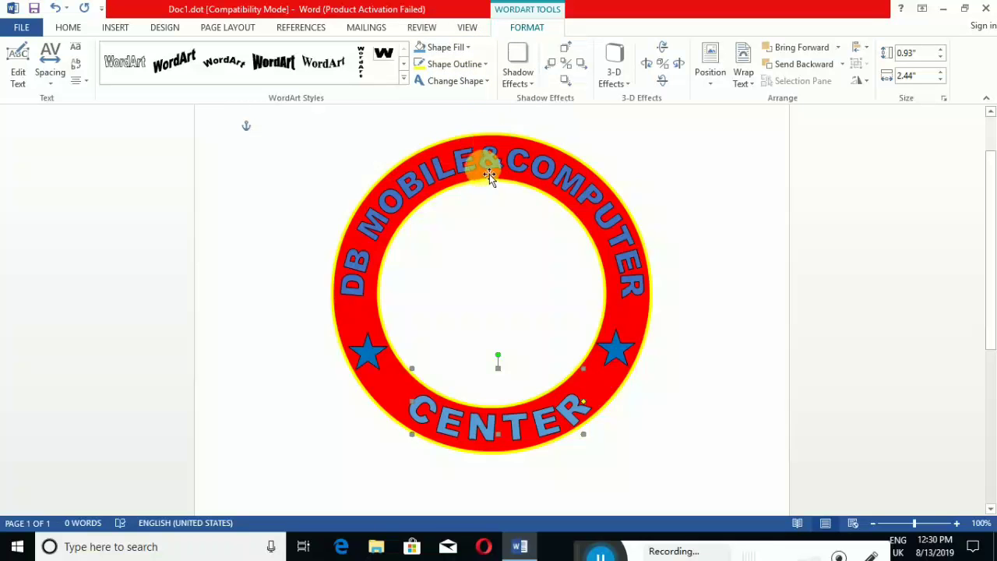
pyautogui.scroll(-1, 671, 349)
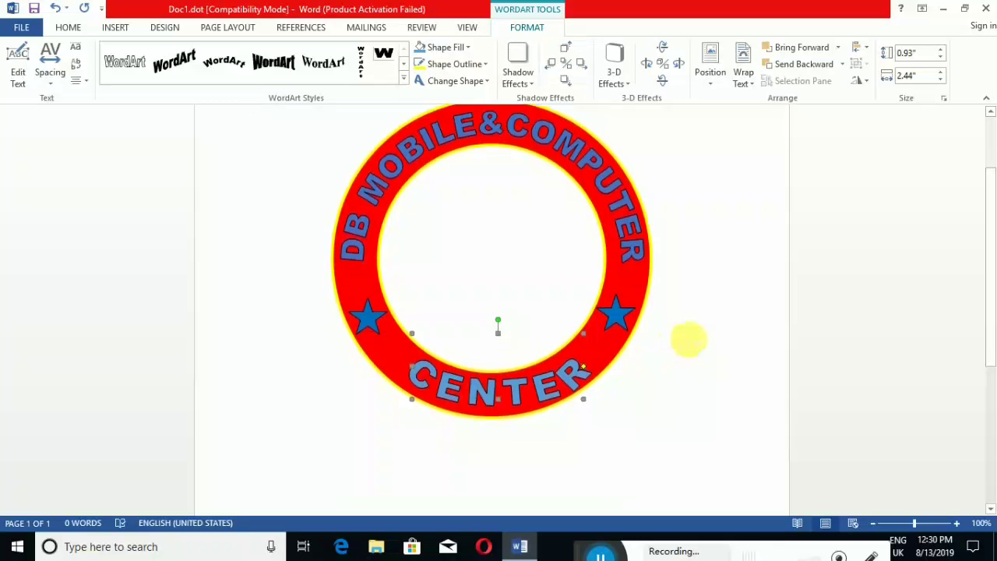
pyautogui.click(695, 338)
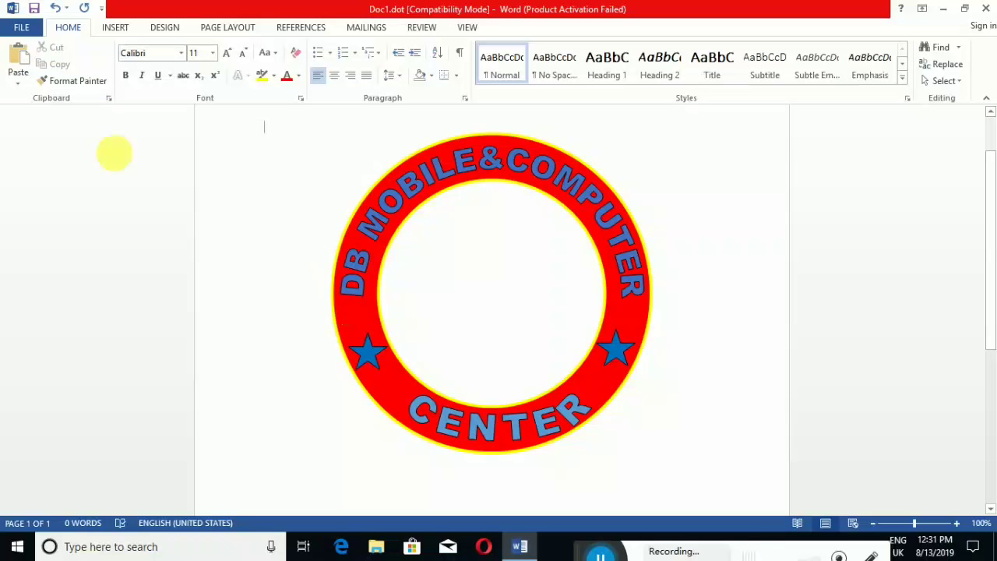
# - Draw a Ribbon banner shape across the page beneath the red ring
pyautogui.click(114, 28)
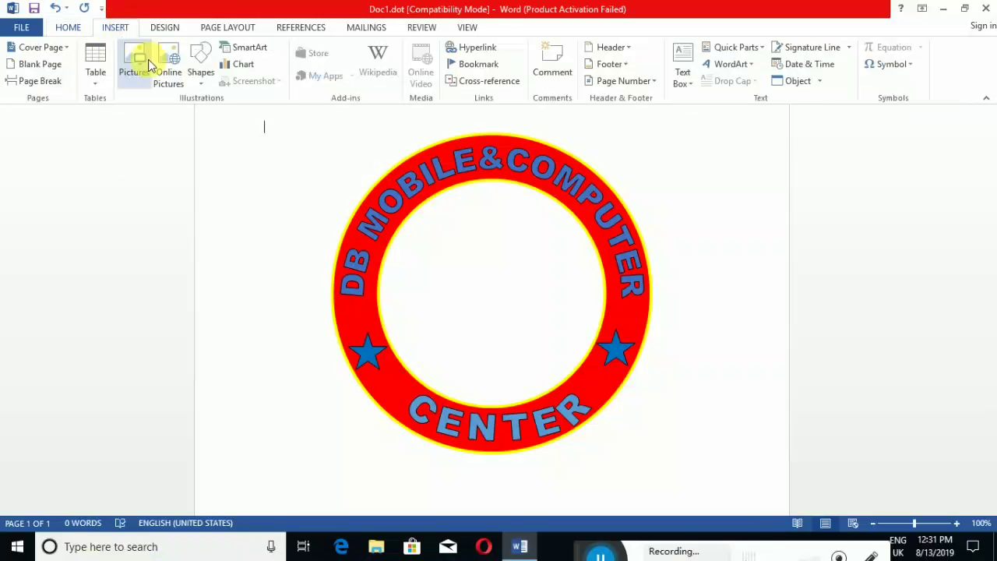
pyautogui.click(200, 66)
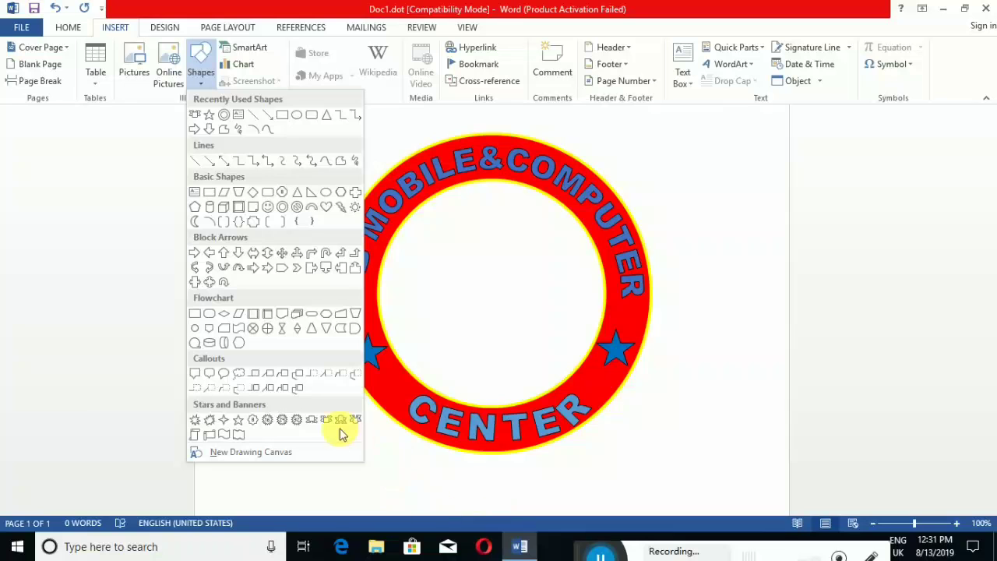
pyautogui.click(323, 425)
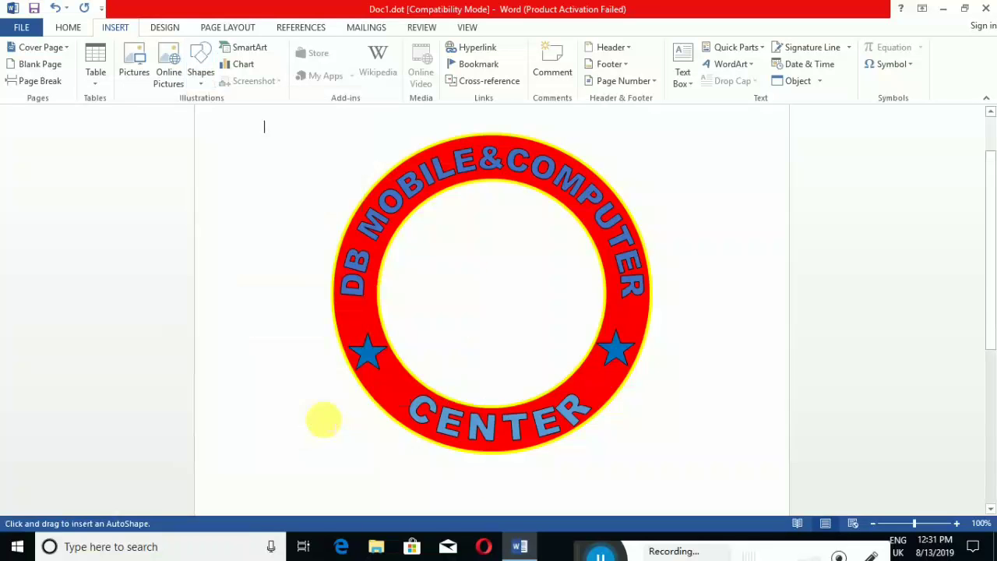
pyautogui.scroll(-2, 382, 426)
pyautogui.scroll(-1, 383, 427)
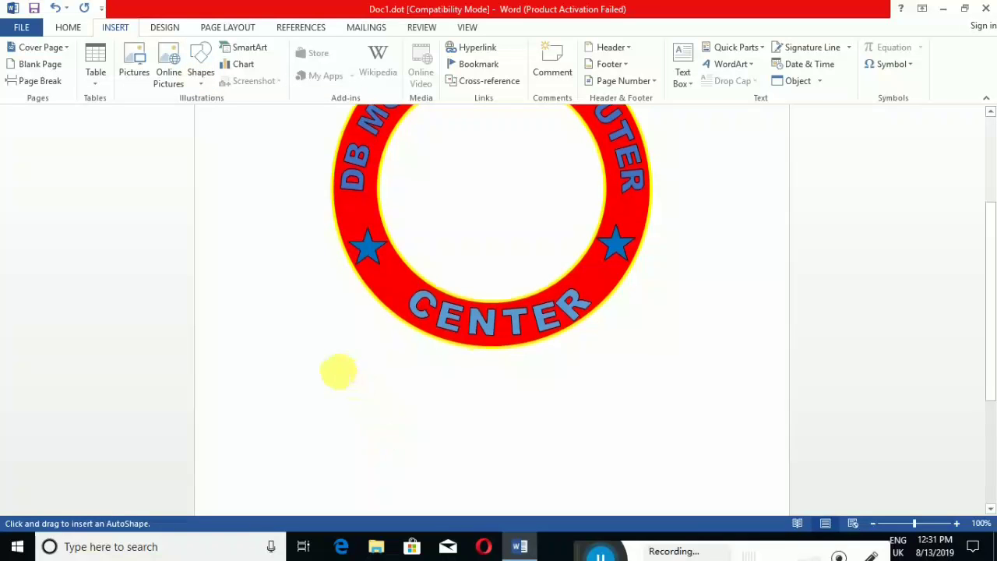
pyautogui.moveTo(319, 364)
pyautogui.mouseDown()
pyautogui.moveTo(715, 372)
pyautogui.moveTo(724, 333)
pyautogui.mouseUp()
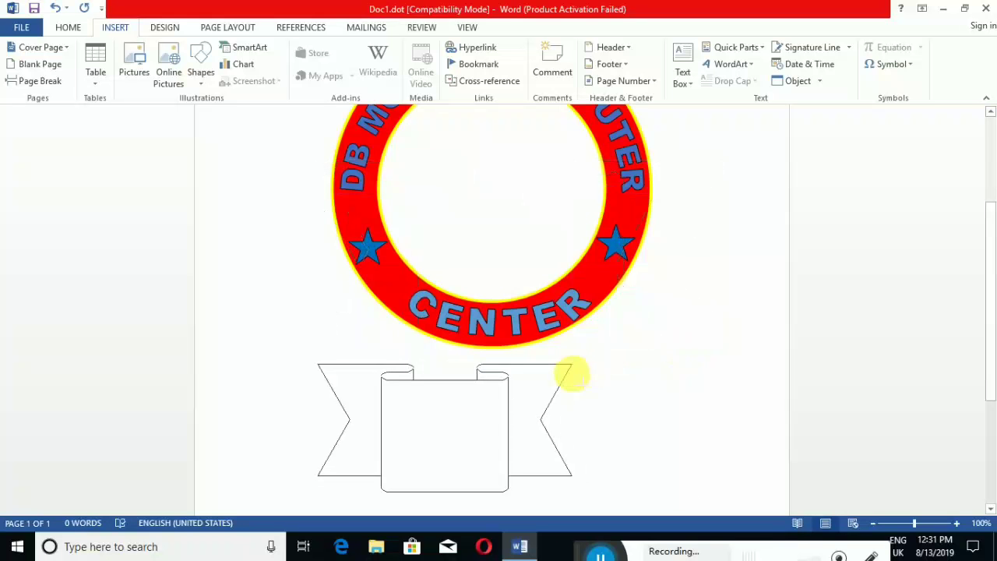
pyautogui.moveTo(724, 334)
pyautogui.mouseDown()
pyautogui.moveTo(647, 358)
pyautogui.moveTo(659, 364)
pyautogui.mouseUp()
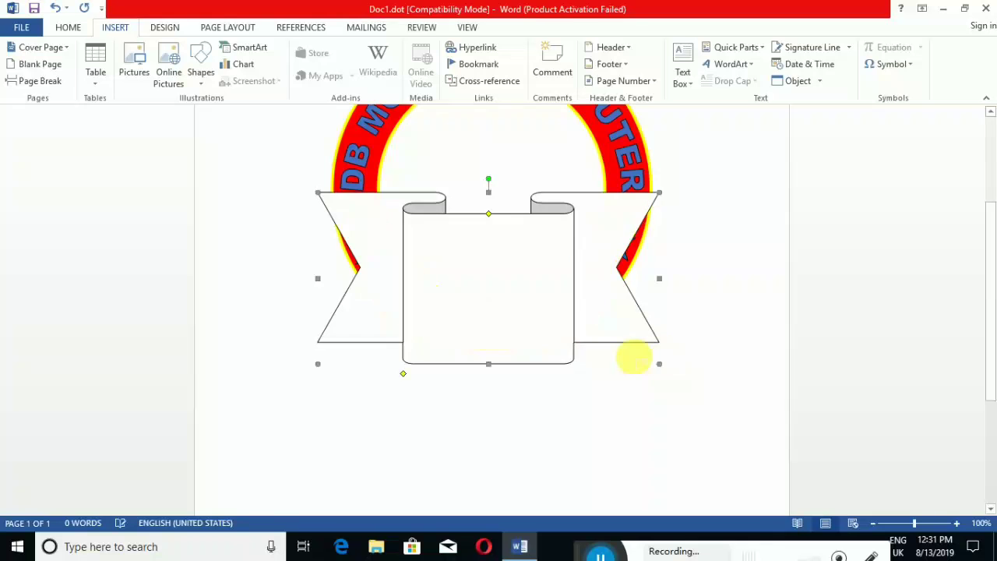
# - Flatten and widen the ribbon to 0.82" by 6.63" and centre it under the ring
pyautogui.moveTo(491, 219); pyautogui.dragTo(494, 289)
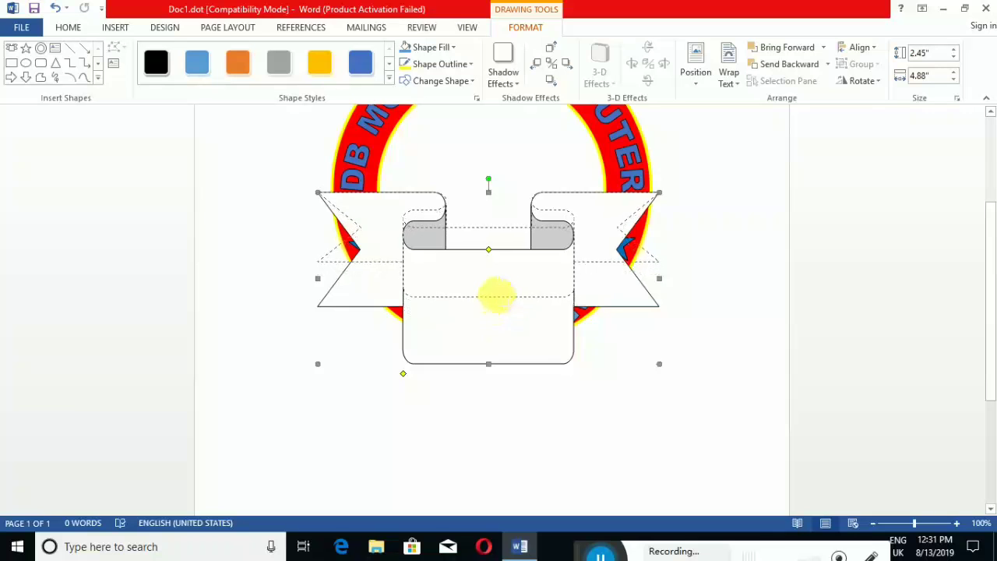
pyautogui.moveTo(490, 350)
pyautogui.mouseDown()
pyautogui.moveTo(499, 290)
pyautogui.moveTo(488, 265)
pyautogui.moveTo(486, 400)
pyautogui.moveTo(492, 394)
pyautogui.mouseUp()
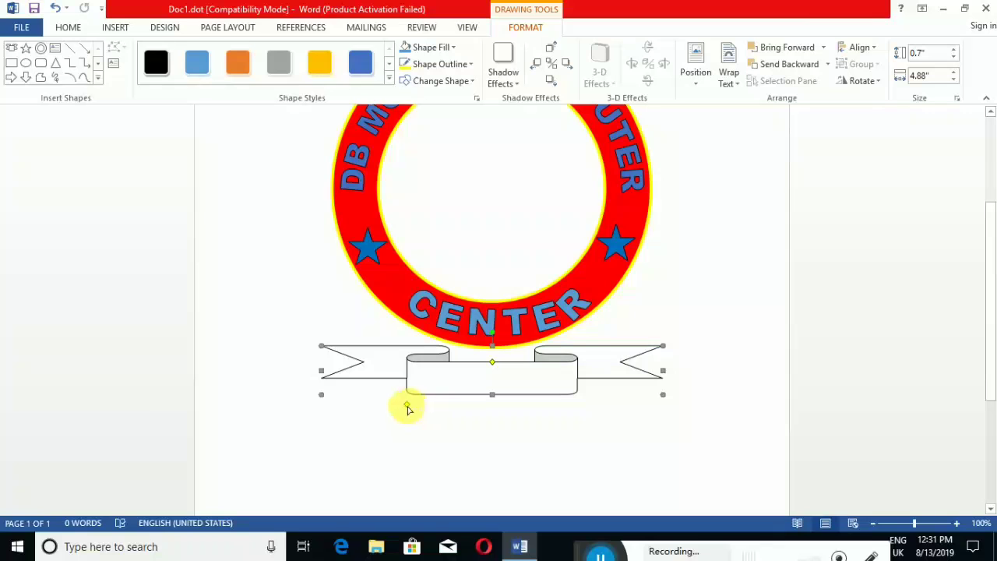
pyautogui.moveTo(404, 406); pyautogui.dragTo(383, 404)
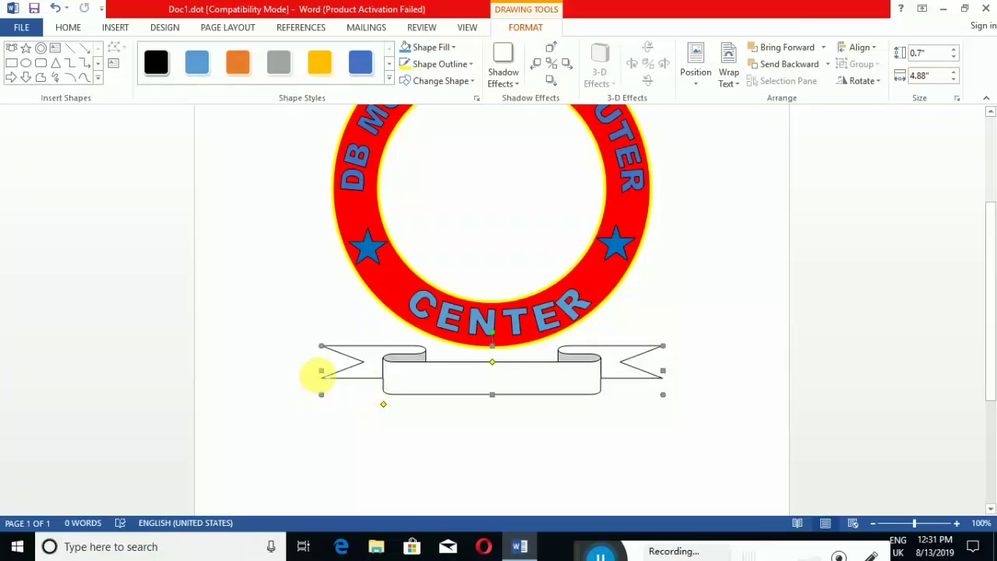
pyautogui.moveTo(328, 374); pyautogui.dragTo(268, 373)
pyautogui.moveTo(378, 383); pyautogui.dragTo(423, 379)
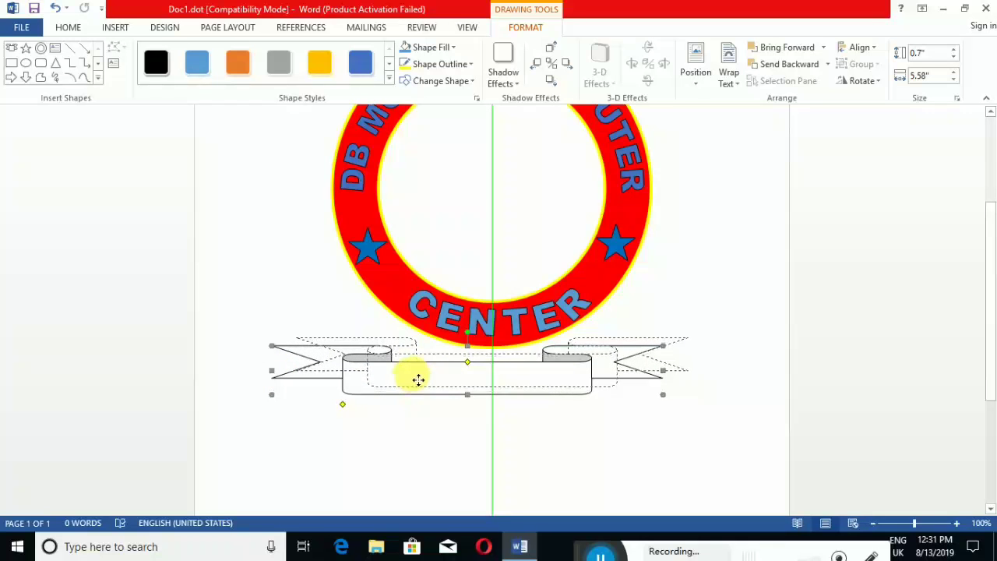
pyautogui.moveTo(429, 378)
pyautogui.mouseDown()
pyautogui.moveTo(437, 382)
pyautogui.moveTo(420, 380)
pyautogui.mouseUp()
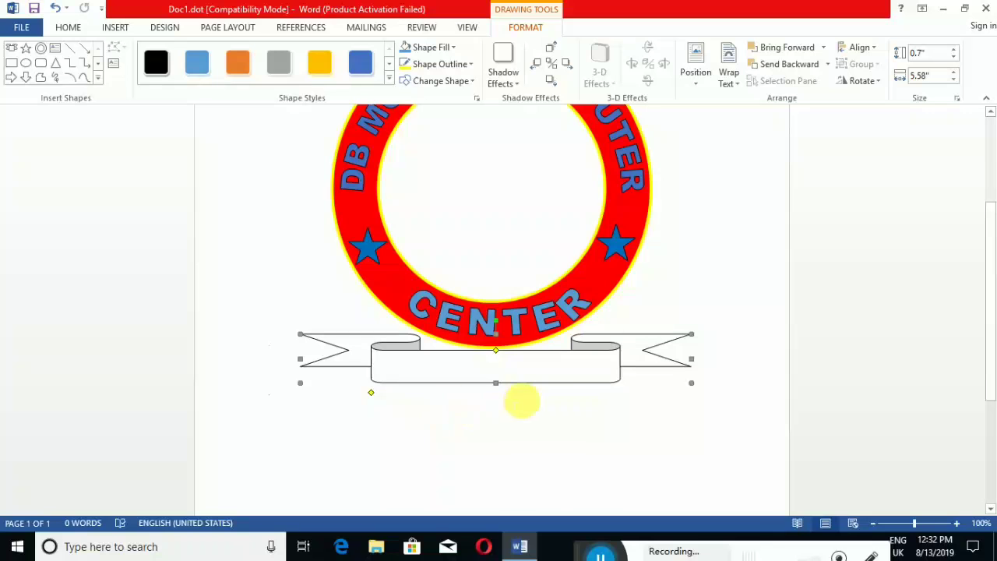
pyautogui.moveTo(691, 359); pyautogui.dragTo(764, 359)
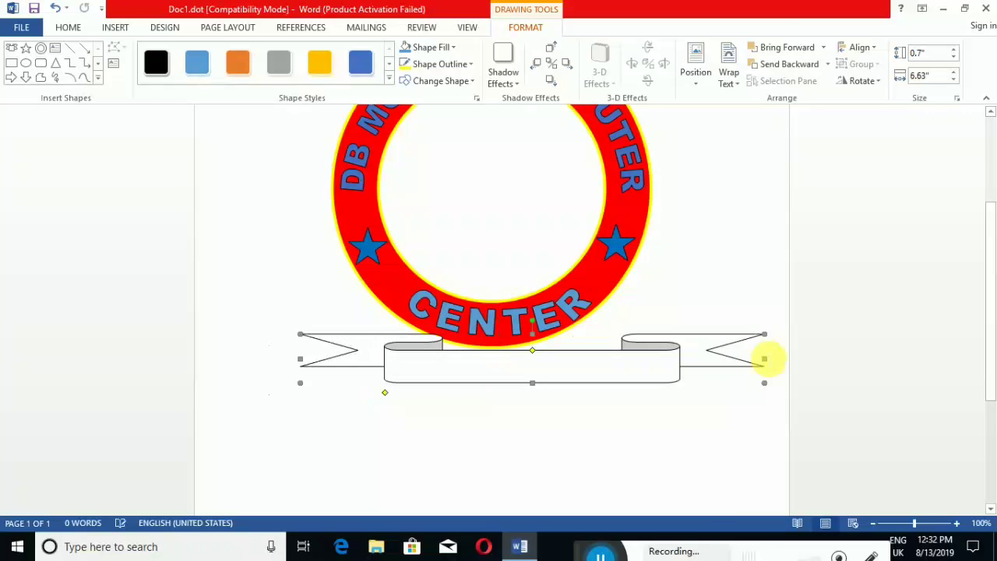
pyautogui.moveTo(616, 373); pyautogui.dragTo(585, 375)
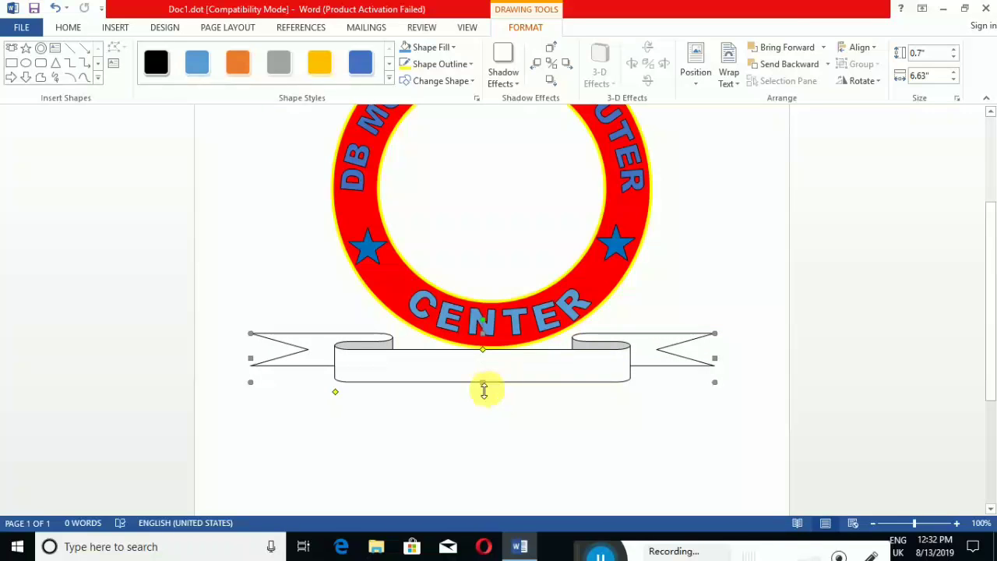
pyautogui.moveTo(482, 383); pyautogui.dragTo(482, 391)
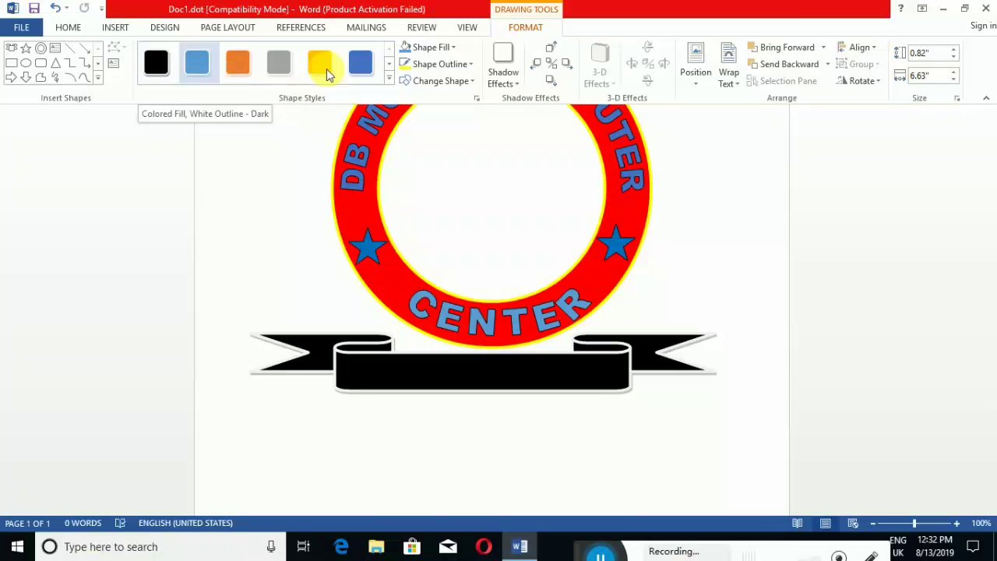
# - Fill the ribbon banner red with a 3 pt yellow outline and nudge it right
pyautogui.click(452, 48)
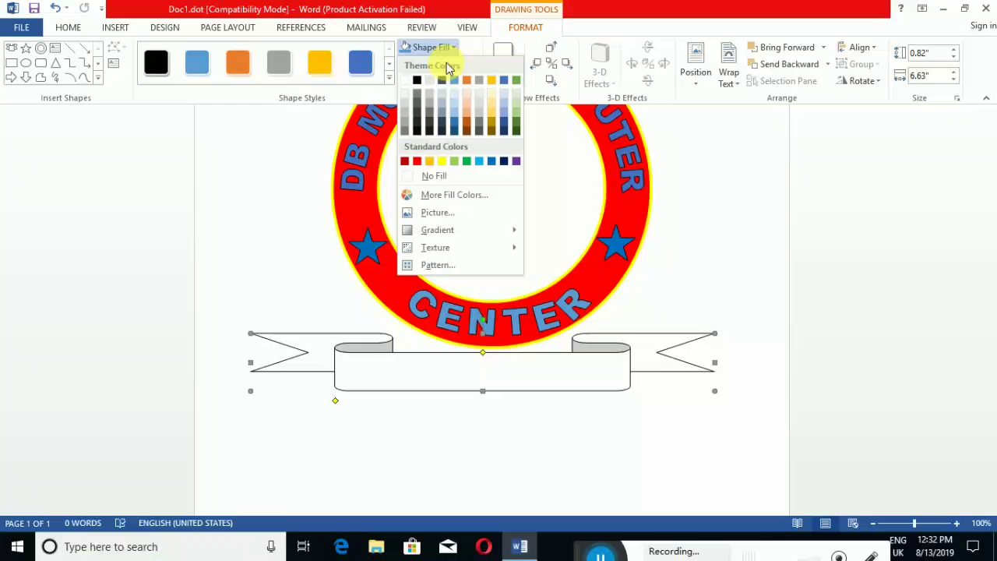
pyautogui.click(416, 160)
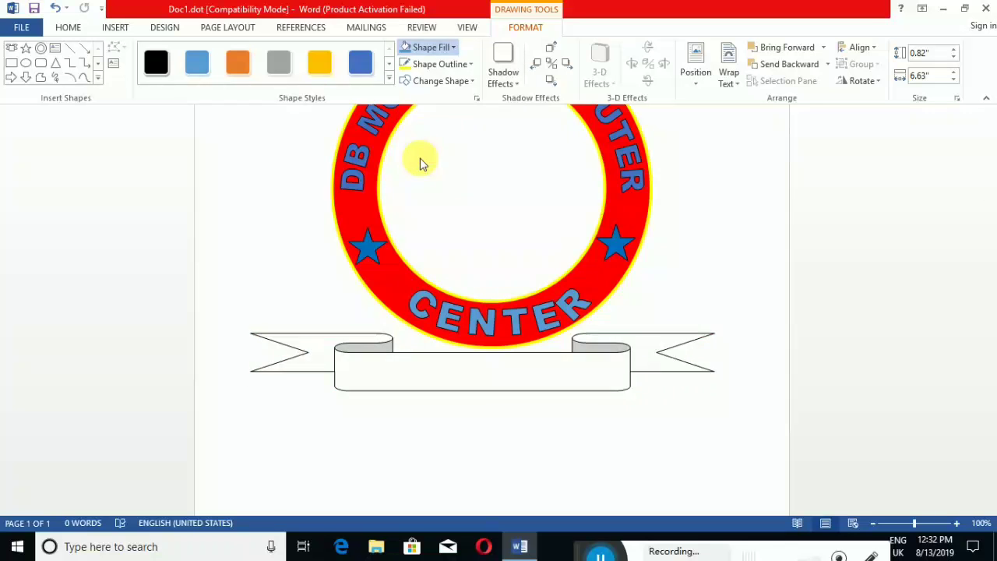
pyautogui.click(472, 65)
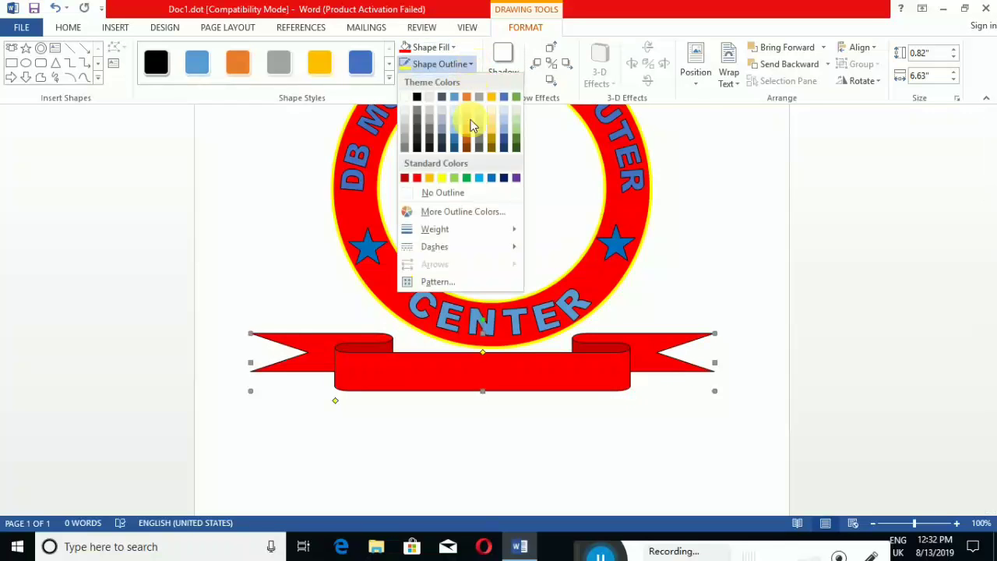
pyautogui.click(440, 179)
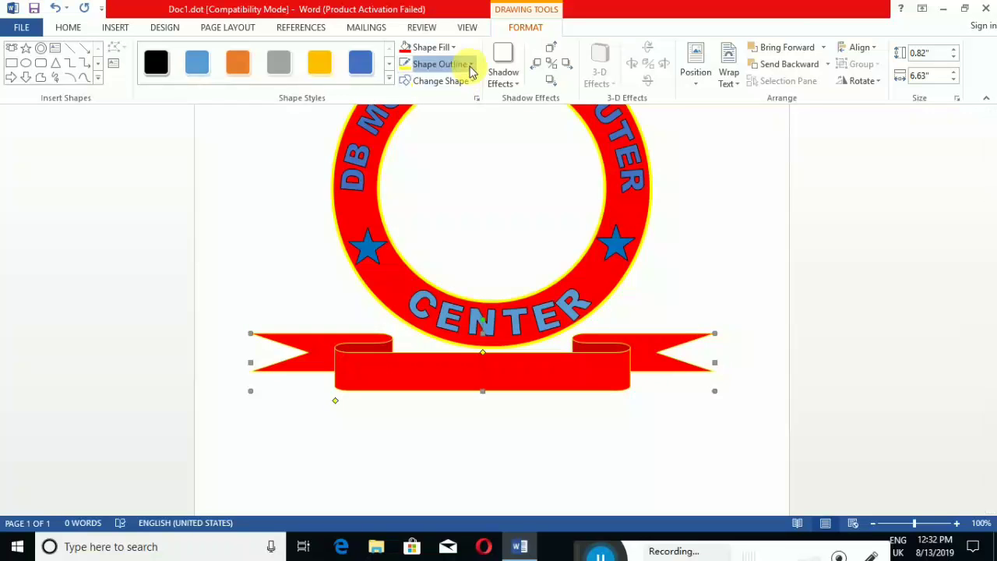
pyautogui.click(458, 65)
pyautogui.moveTo(436, 229)
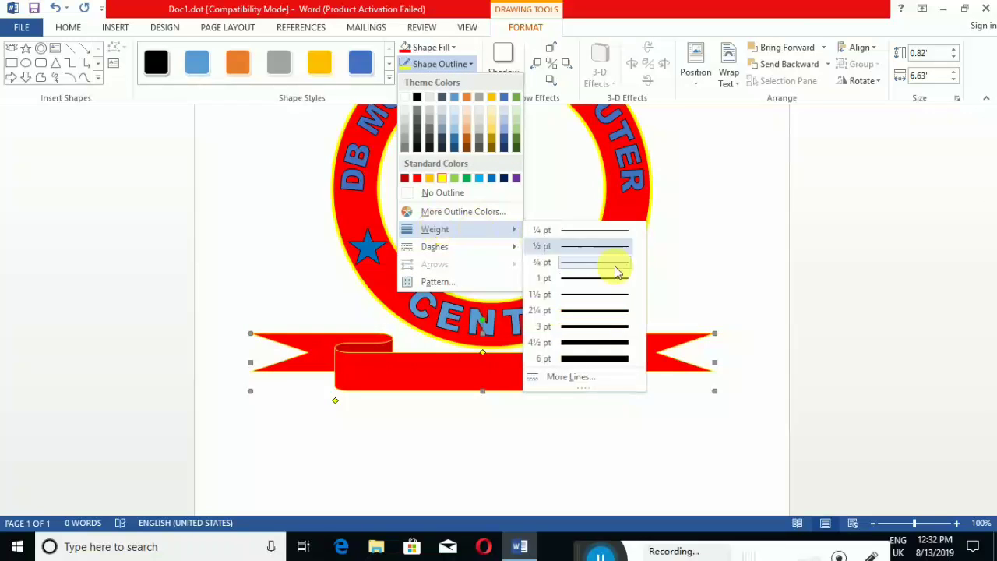
pyautogui.click(590, 331)
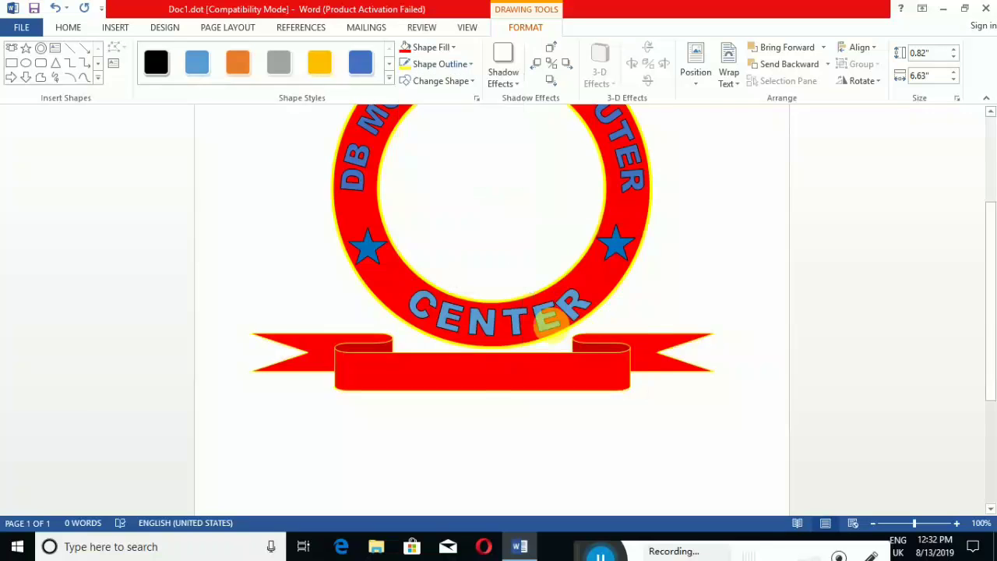
pyautogui.hotkey('ctrl', 'Right')
pyautogui.hotkey('ctrl', 'Right')
pyautogui.hotkey('ctrl', 'Right')
pyautogui.hotkey('ctrl', 'Right')
pyautogui.hotkey('ctrl', 'Right')
pyautogui.hotkey('ctrl', 'Right')
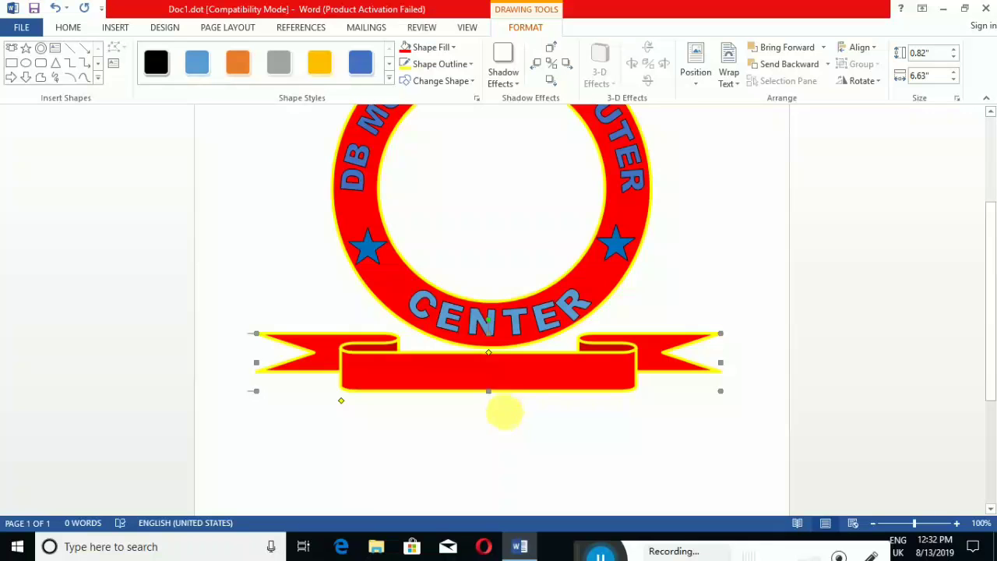
# - Insert an outlined WordArt reading 'EDUCATION'
pyautogui.click(121, 29)
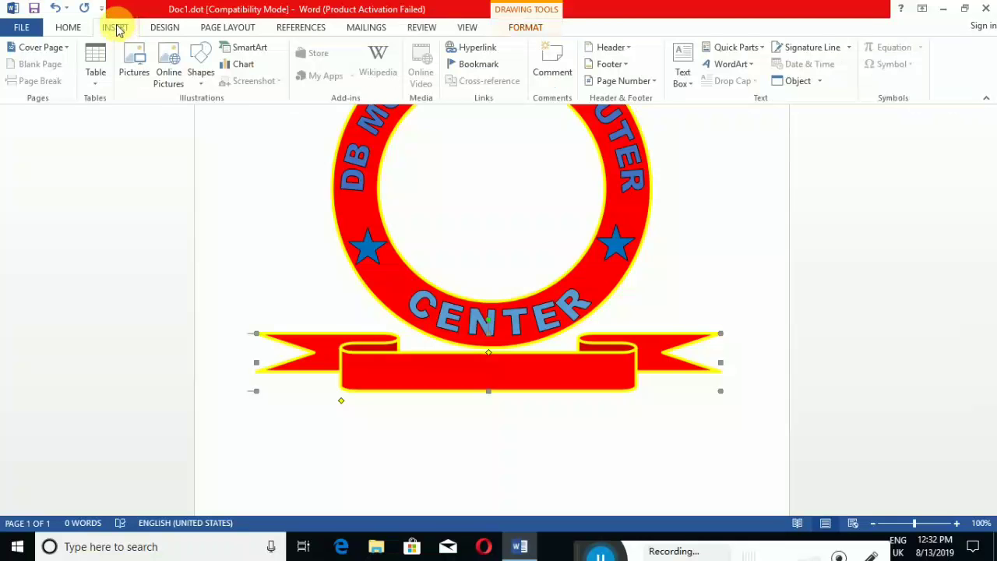
pyautogui.click(748, 68)
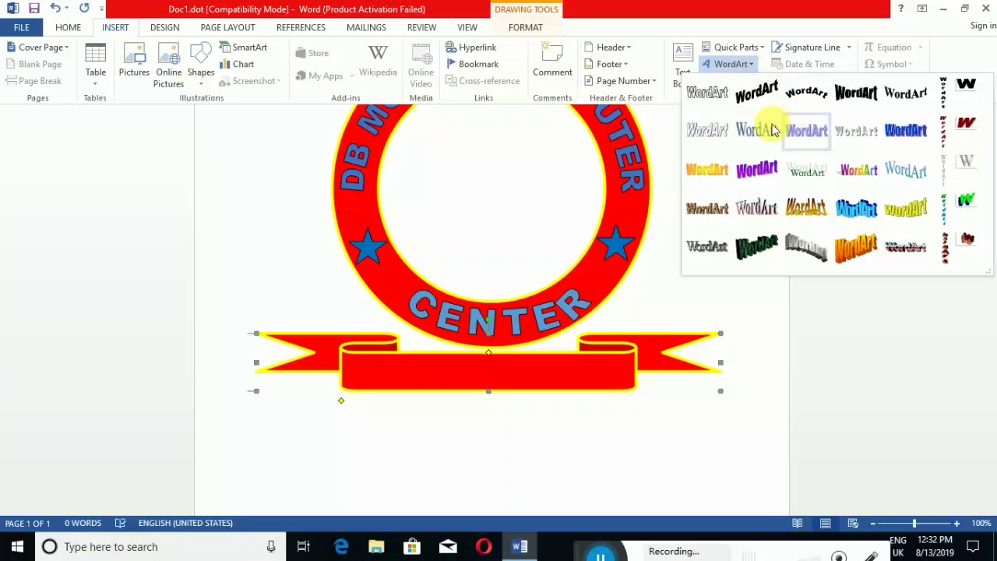
pyautogui.click(715, 103)
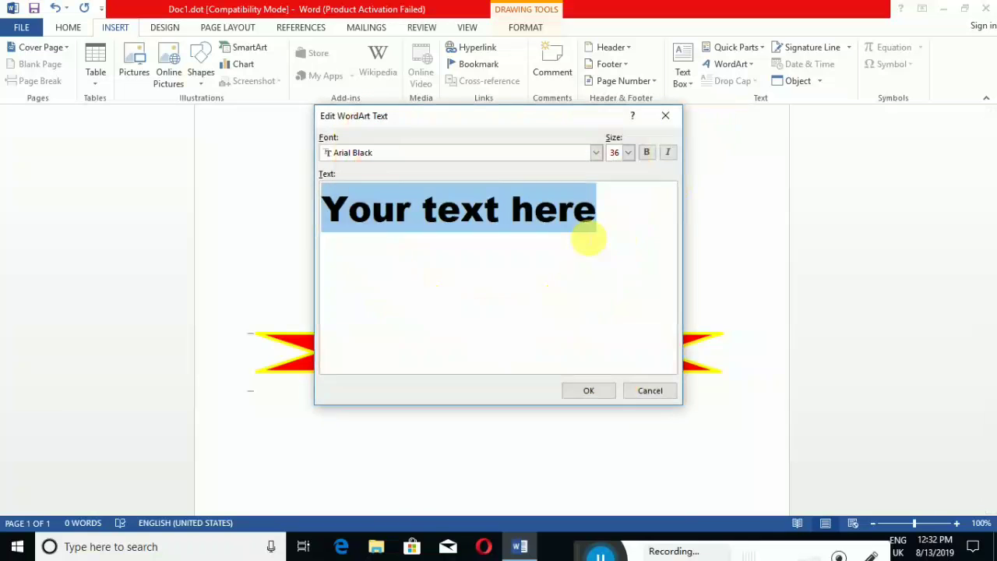
pyautogui.press('BackSpace')
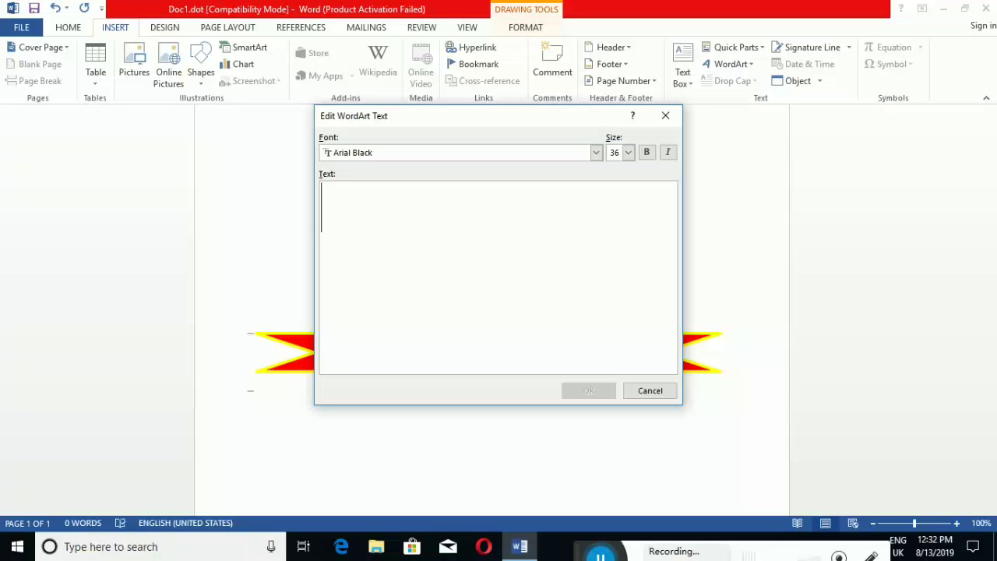
pyautogui.write('EDUCATION')
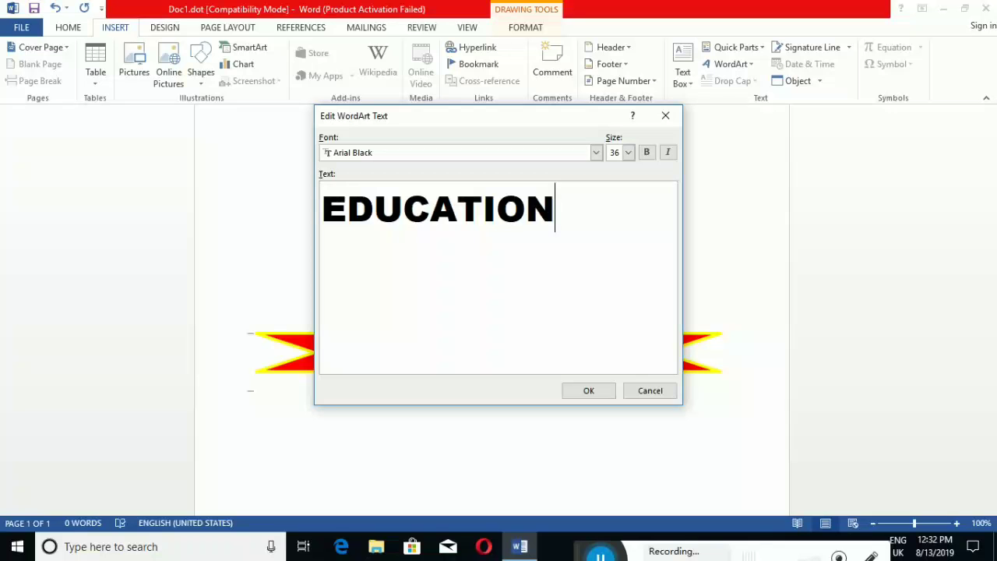
pyautogui.click(612, 391)
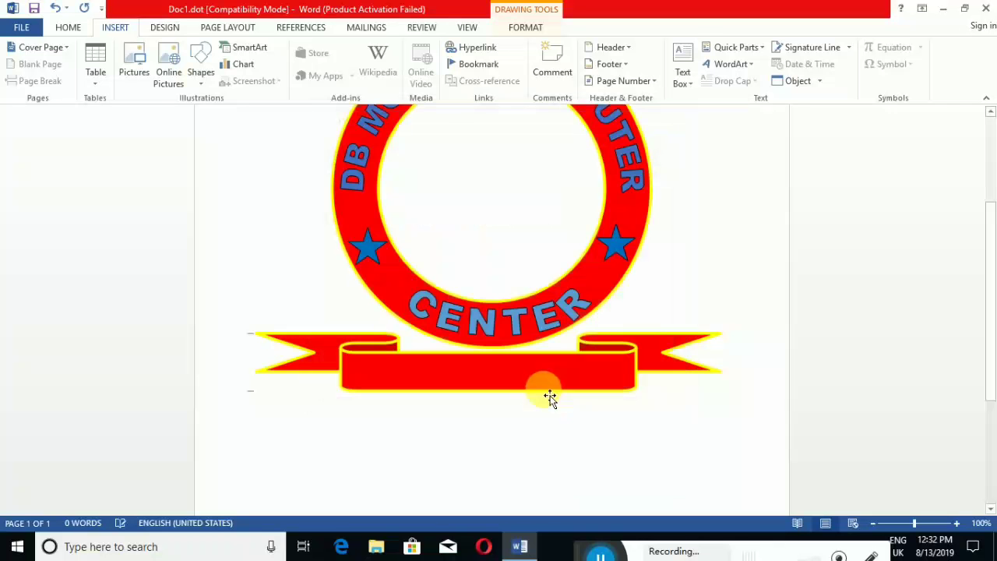
# - Set the EDUCATION WordArt's wrapping to In Front of Text
pyautogui.scroll(3, 545, 390)
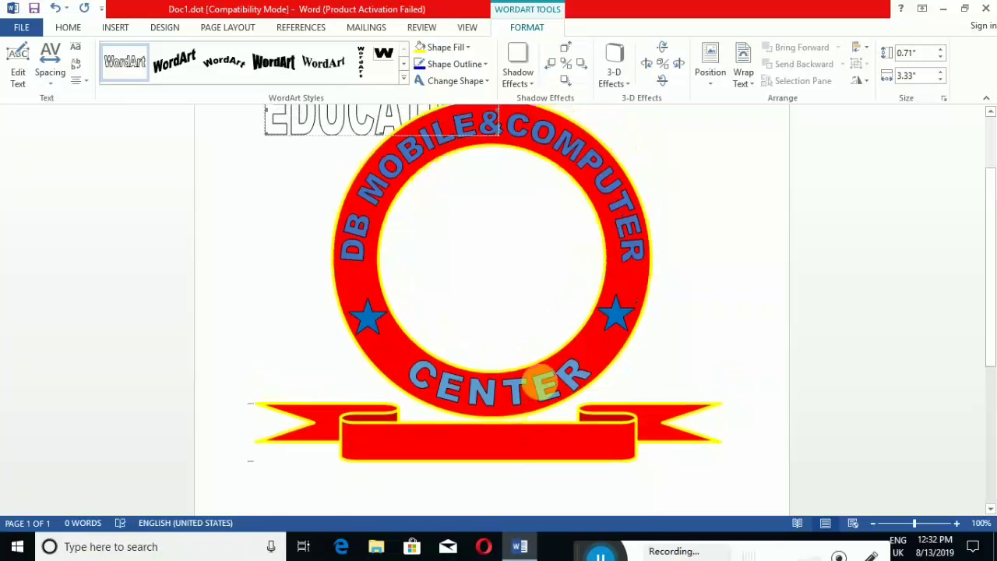
pyautogui.click(745, 74)
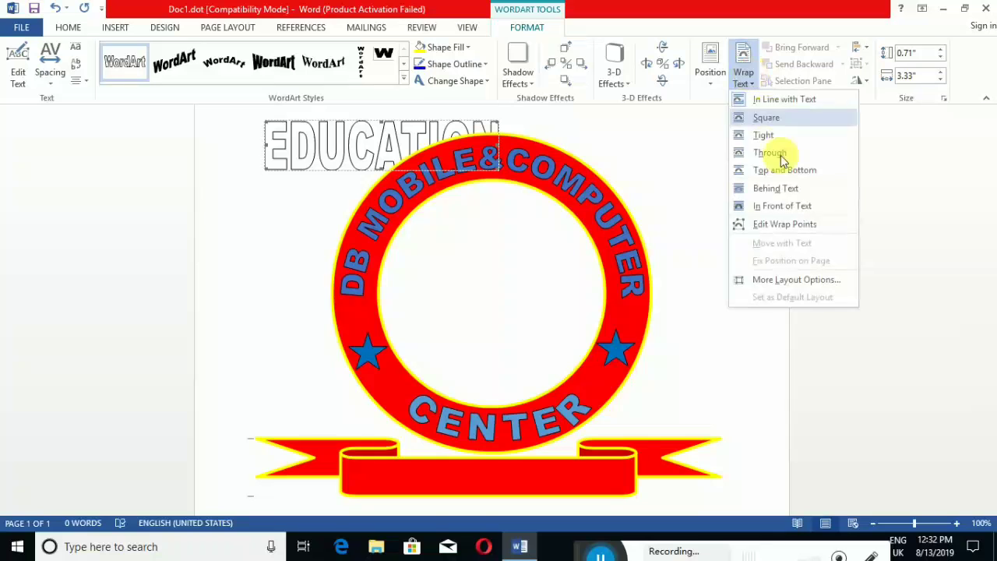
pyautogui.click(771, 208)
pyautogui.click(356, 152)
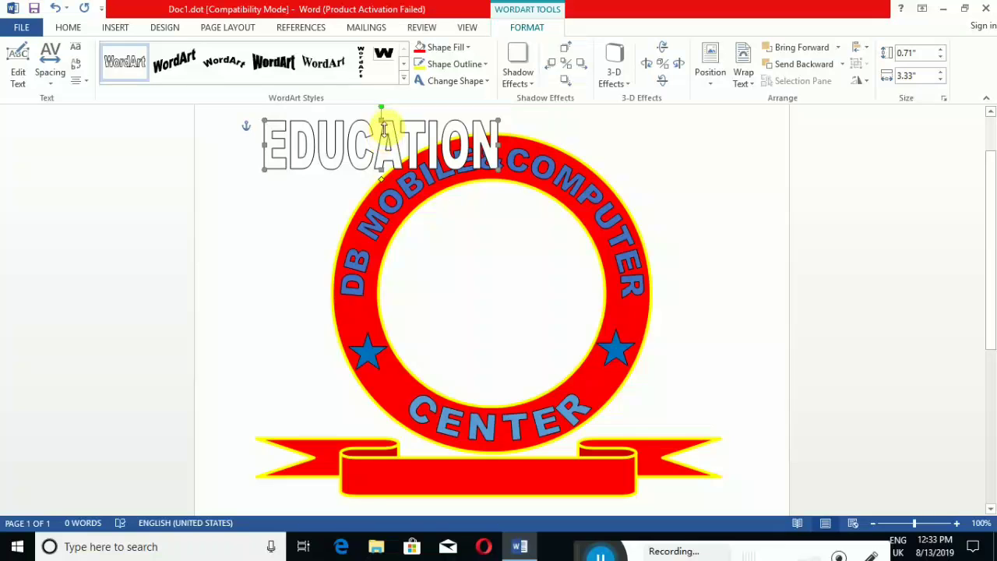
# - Flatten EDUCATION to 0.34" by 3.33" and centre it across the red ribbon
pyautogui.moveTo(381, 121)
pyautogui.mouseDown()
pyautogui.moveTo(428, 451)
pyautogui.moveTo(464, 483)
pyautogui.mouseUp()
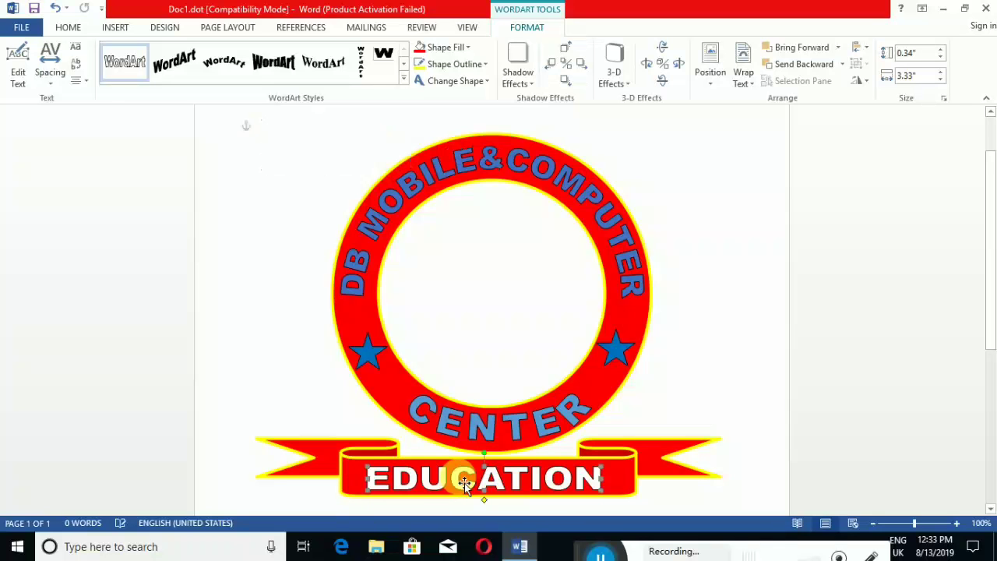
pyautogui.scroll(-2, 519, 403)
pyautogui.scroll(-1, 522, 398)
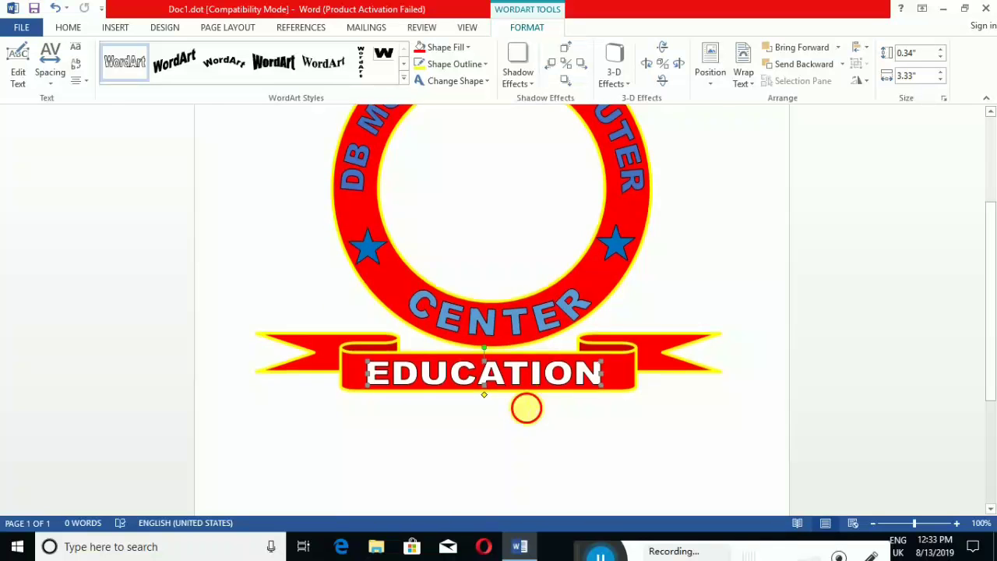
pyautogui.click(524, 399)
pyautogui.scroll(2, 523, 412)
pyautogui.scroll(-2, 569, 399)
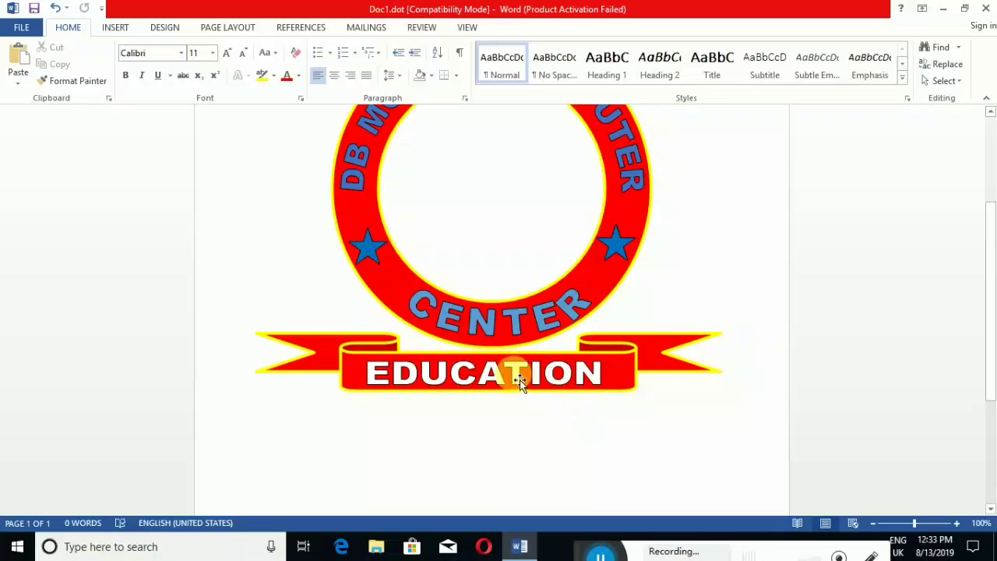
pyautogui.click(556, 381)
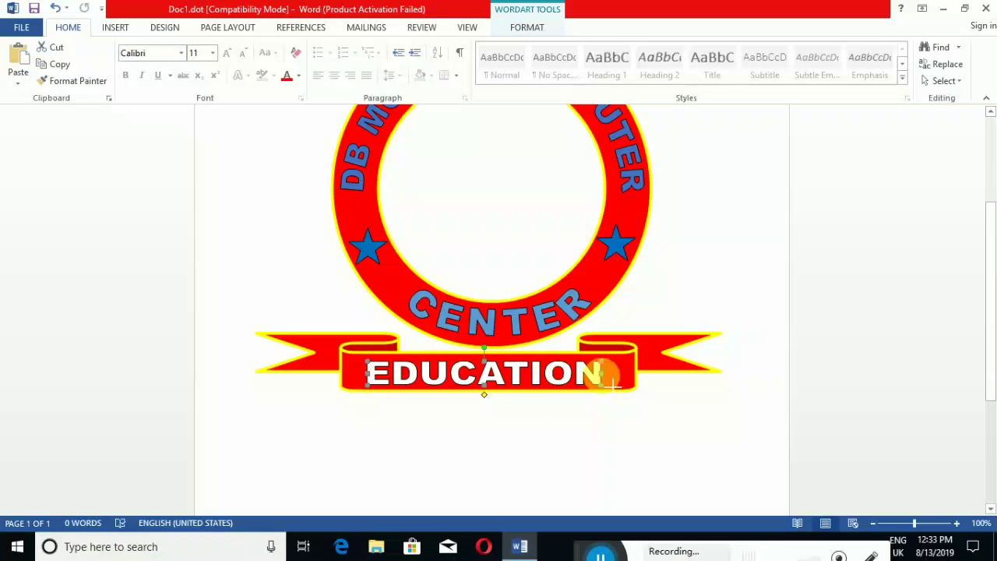
pyautogui.moveTo(625, 382); pyautogui.dragTo(619, 382)
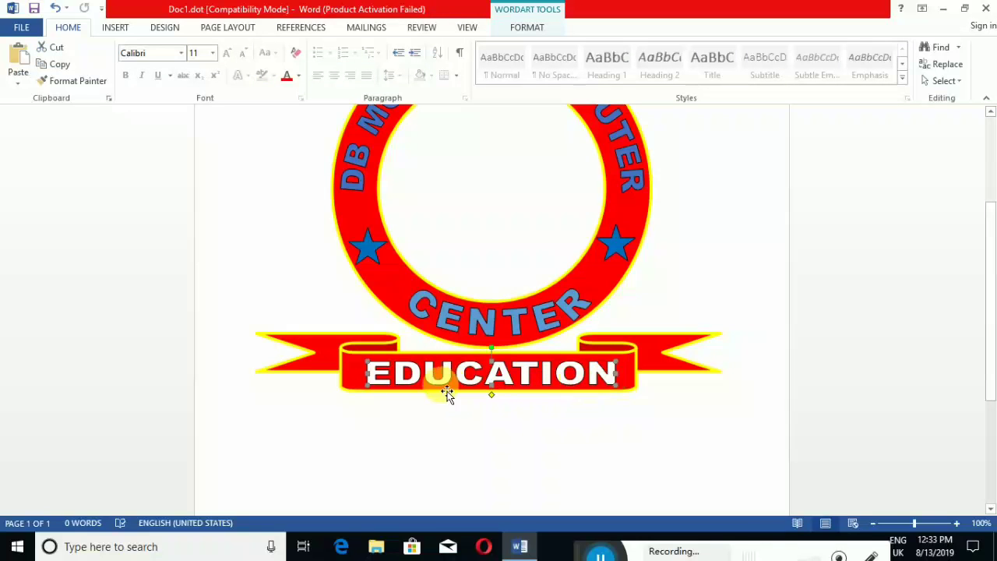
pyautogui.moveTo(374, 382); pyautogui.dragTo(360, 375)
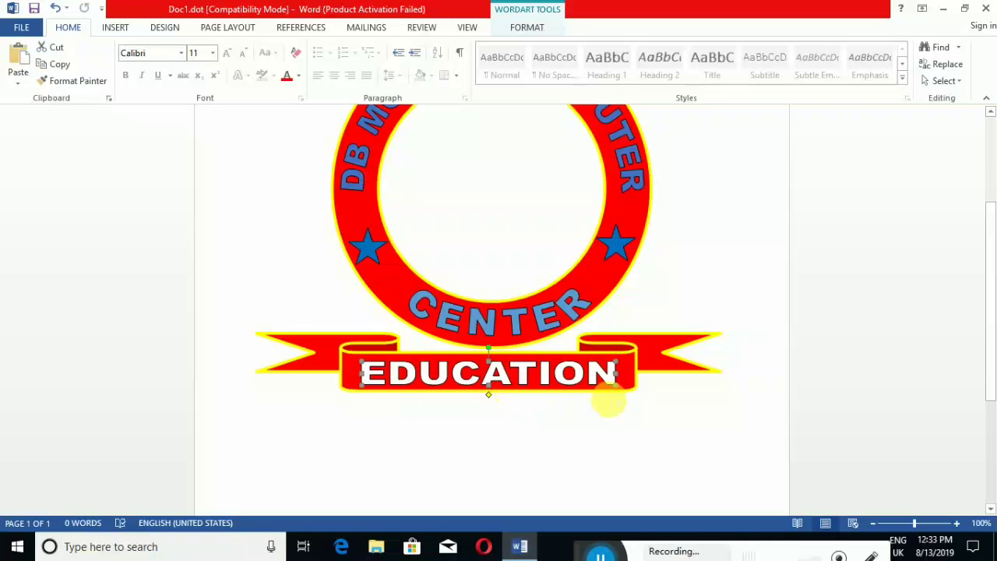
pyautogui.click(597, 421)
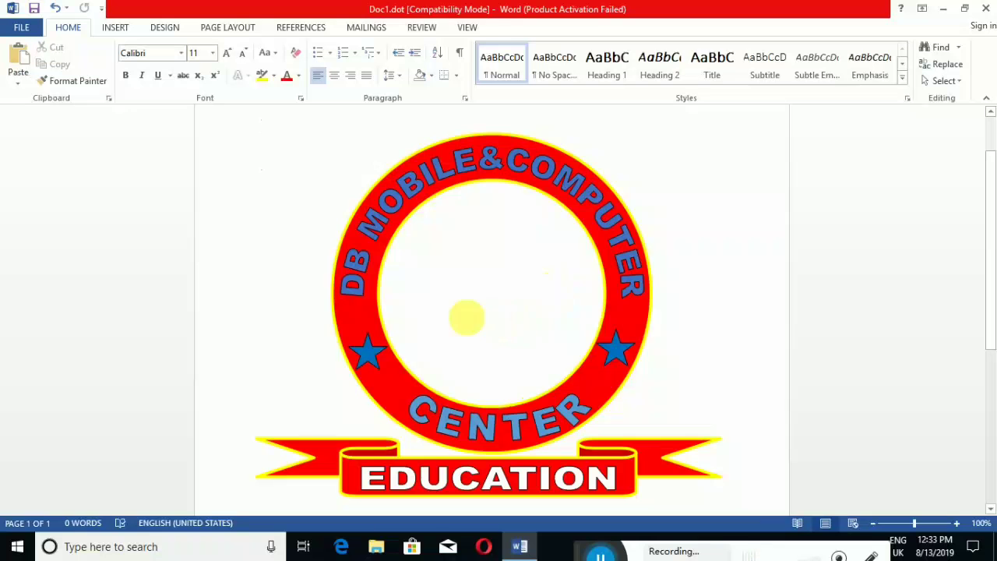
# - Drag the typing-person clipart image from the desktop into the Word document
pyautogui.click(942, 8)
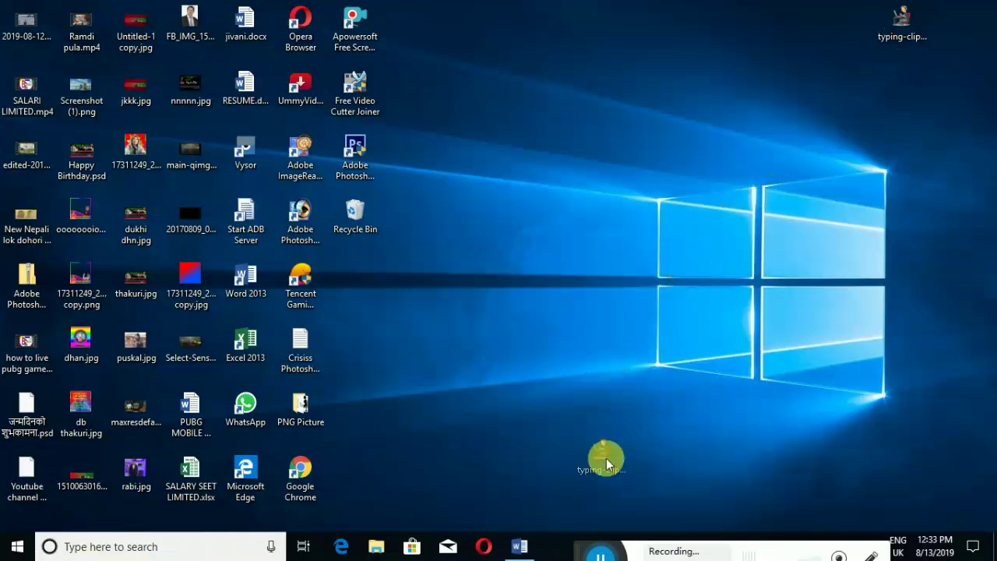
pyautogui.click(520, 547)
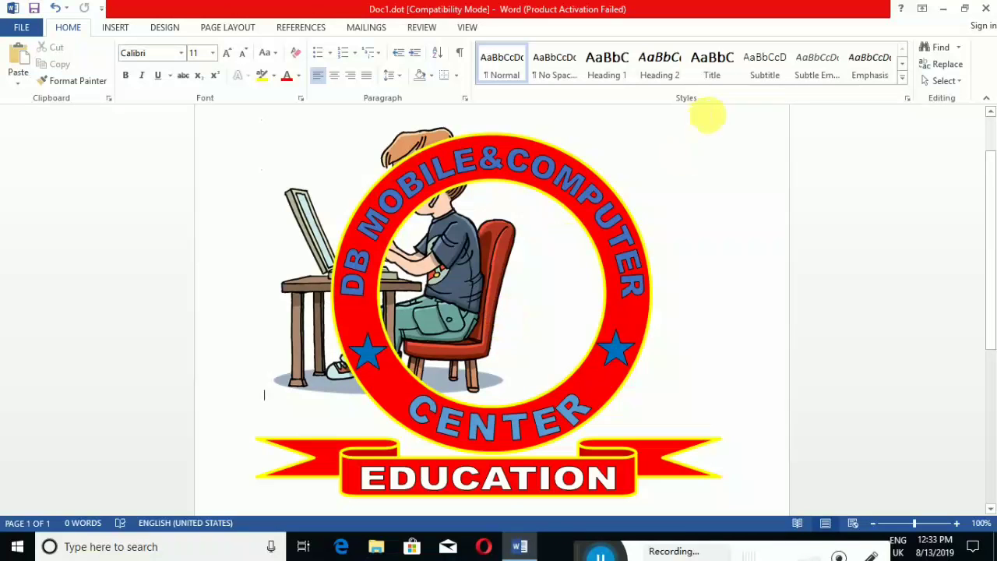
# - Shrink the typing-person clipart using a corner handle
pyautogui.click(117, 30)
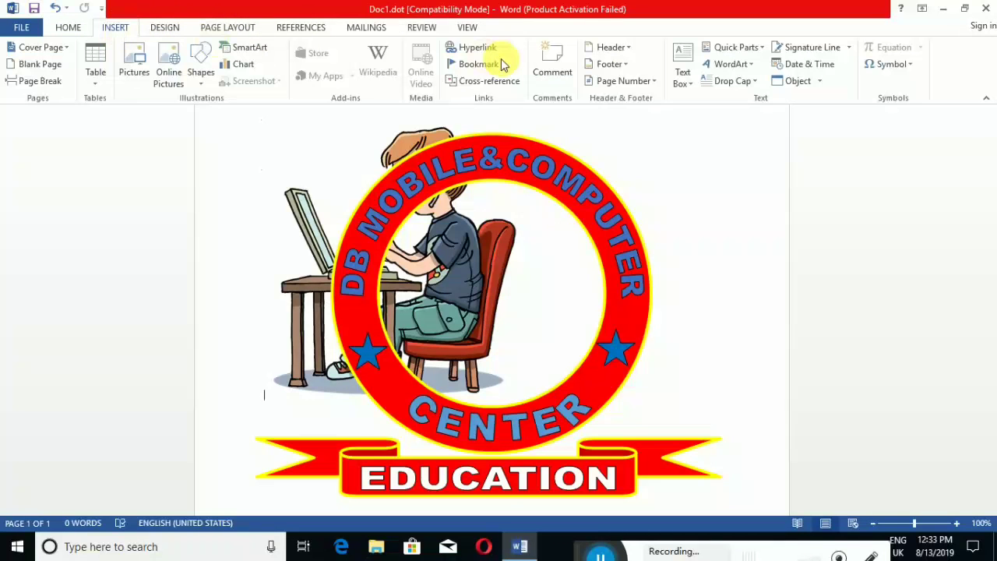
pyautogui.click(461, 257)
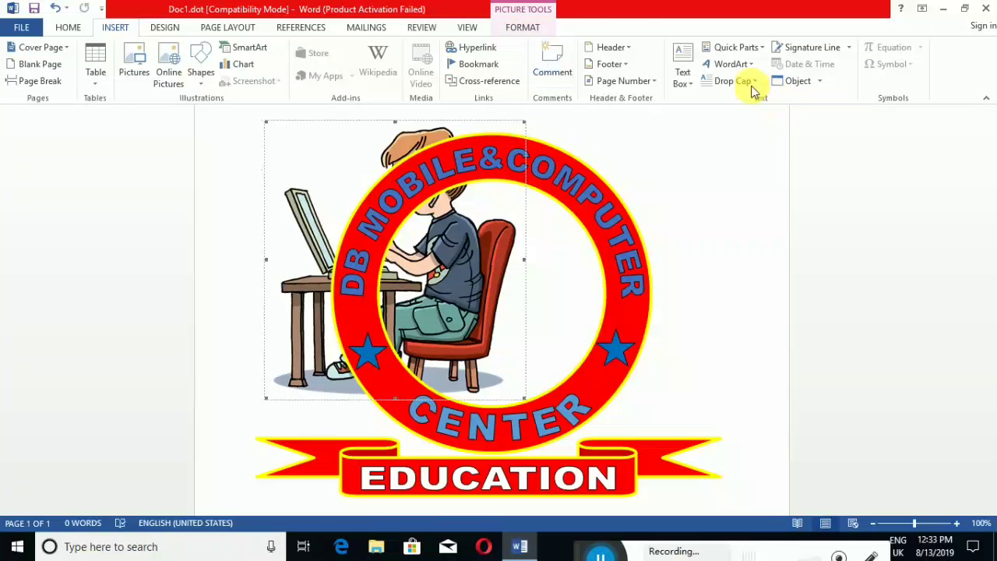
pyautogui.click(527, 28)
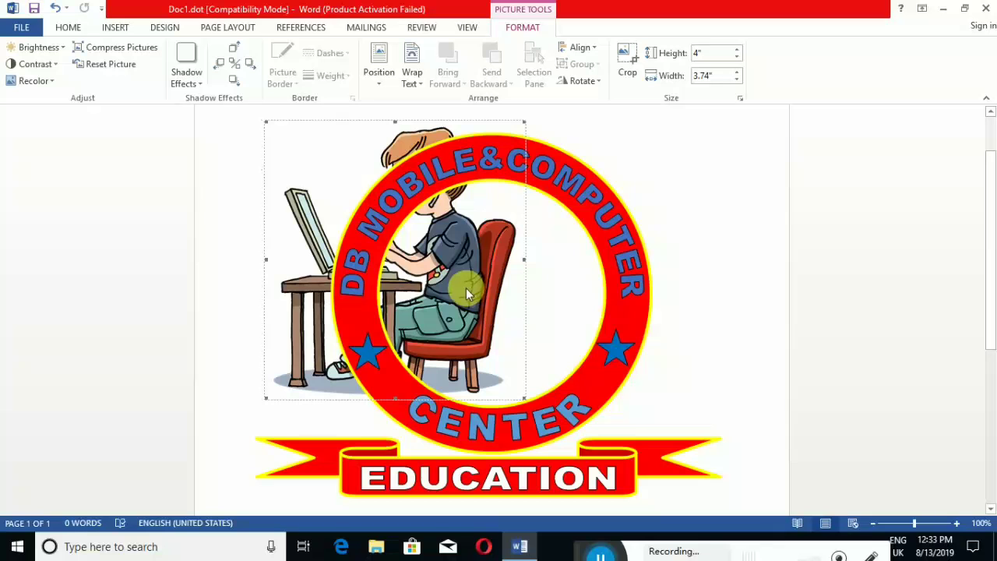
pyautogui.moveTo(528, 126)
pyautogui.mouseDown()
pyautogui.moveTo(403, 227)
pyautogui.moveTo(385, 273)
pyautogui.mouseUp()
pyautogui.click(484, 273)
pyautogui.click(339, 220)
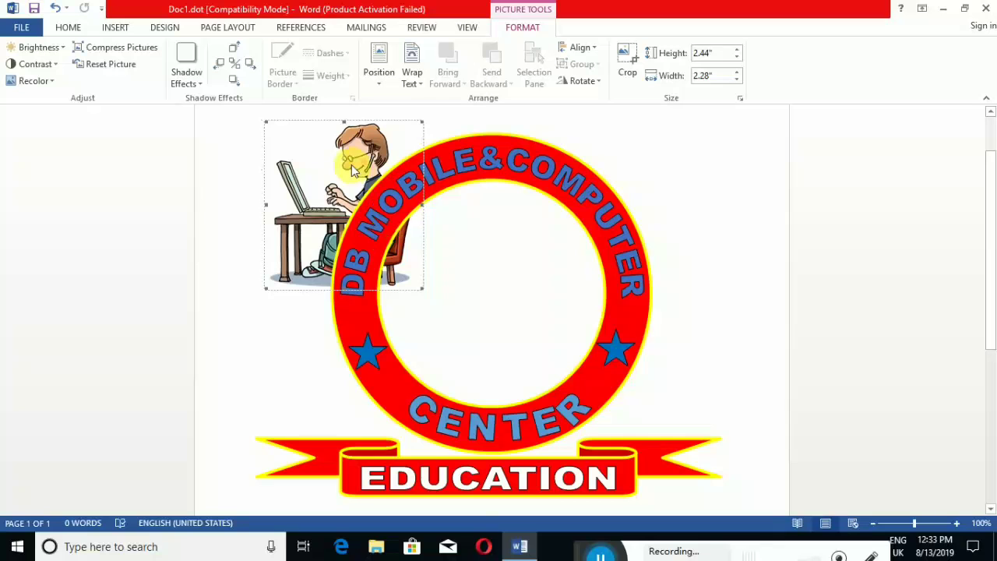
pyautogui.keyDown('shift'); pyautogui.click(370, 206); pyautogui.keyUp('shift')
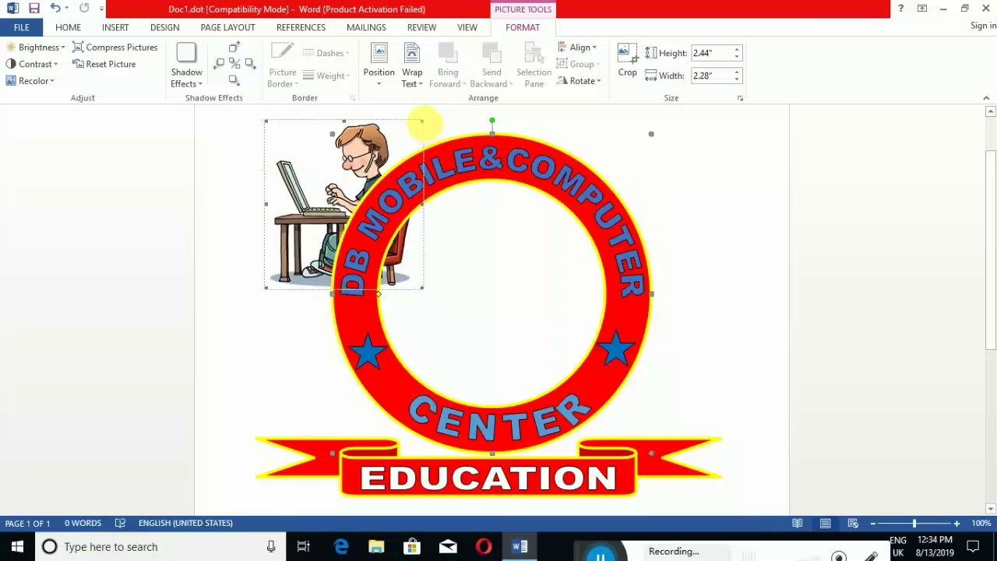
# - Float the clipart in front of text, centred inside the ring at 2.58" by 2.42"
pyautogui.click(413, 80)
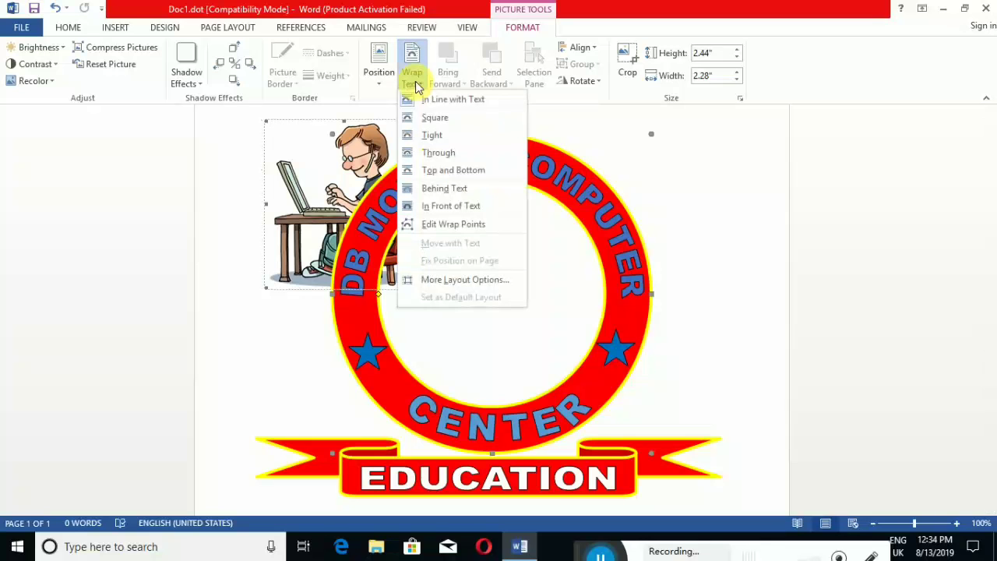
pyautogui.click(456, 209)
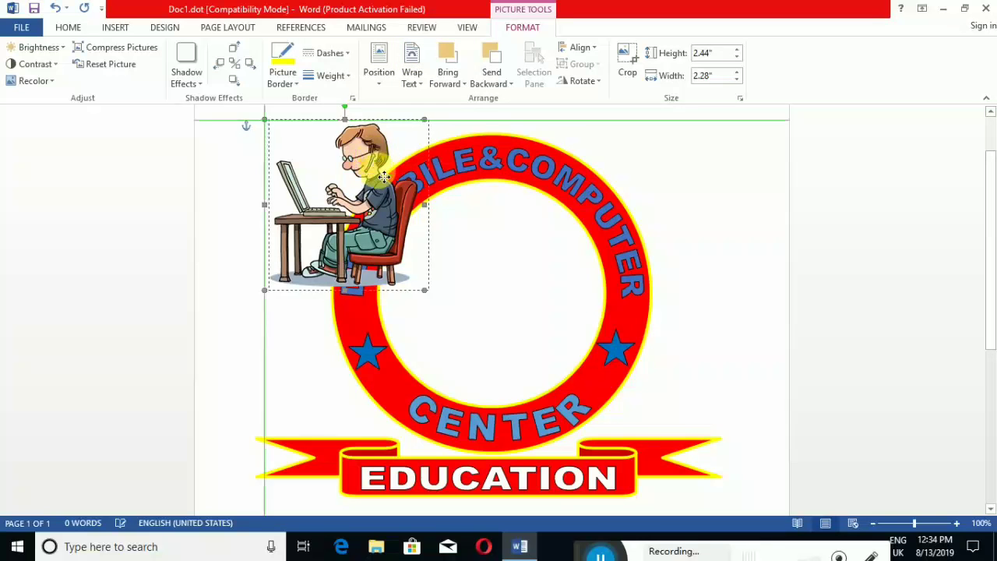
pyautogui.moveTo(383, 178); pyautogui.dragTo(517, 251)
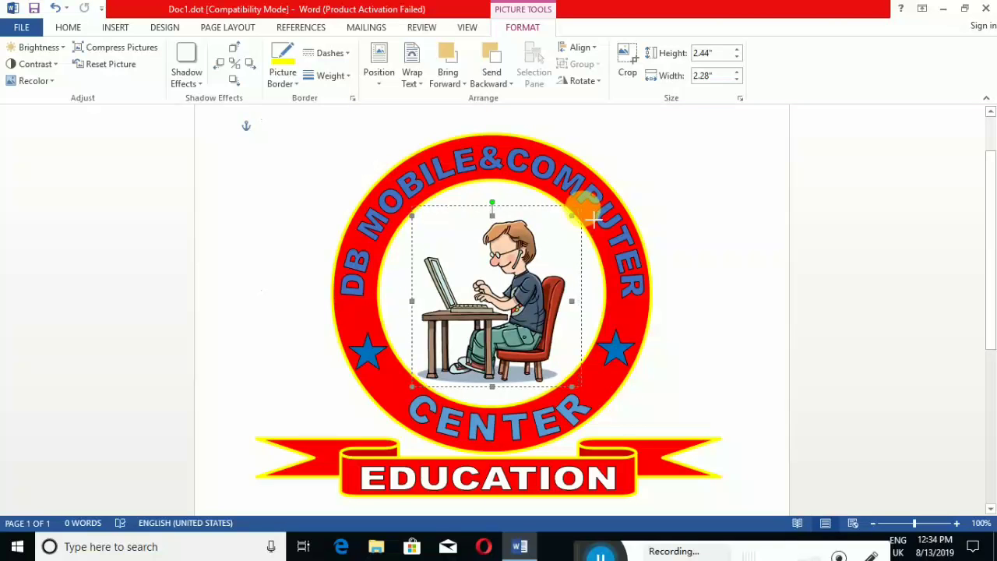
pyautogui.moveTo(593, 221); pyautogui.dragTo(590, 217)
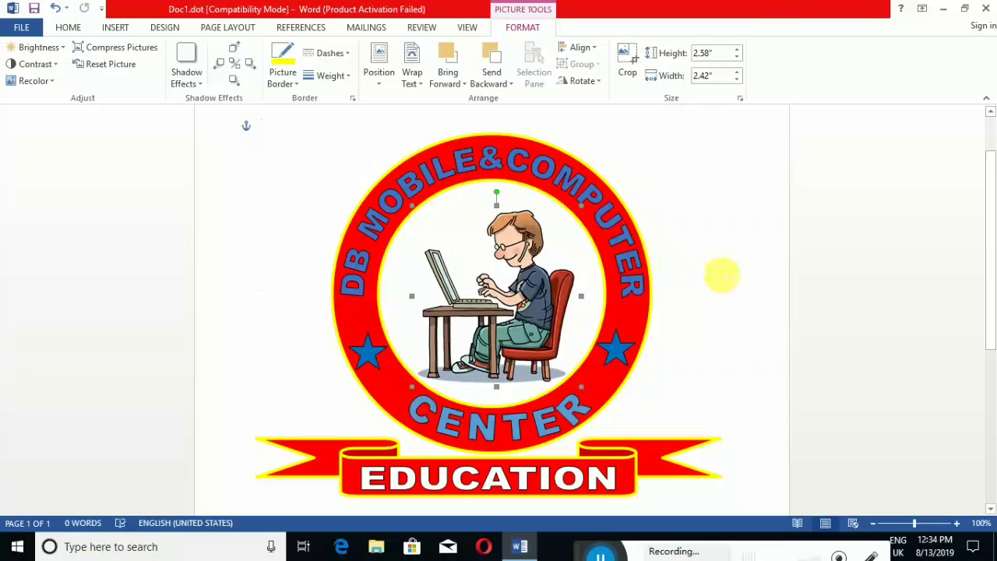
pyautogui.click(716, 280)
pyautogui.scroll(-2, 701, 315)
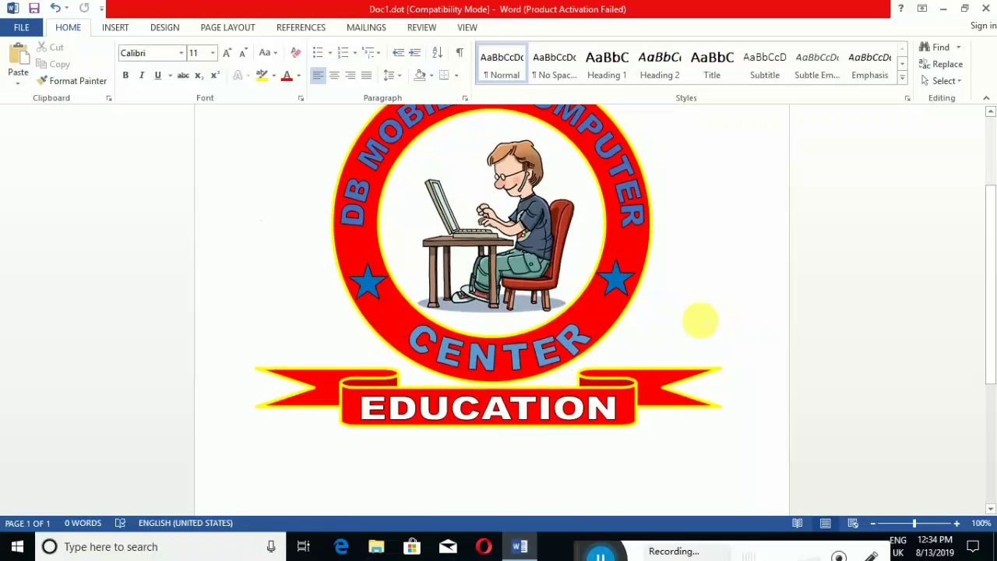
pyautogui.scroll(-1, 700, 320)
pyautogui.scroll(2, 701, 316)
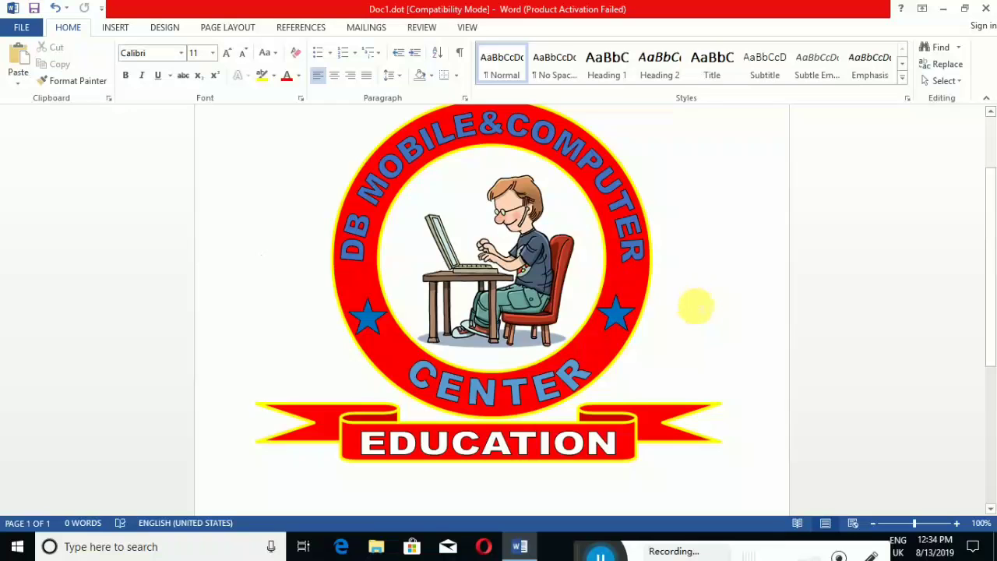
# - Ctrl-select the ribbon, EDUCATION, CENTER, blue stars, curved top text and clipart together
pyautogui.scroll(-1, 696, 306)
pyautogui.scroll(1, 695, 306)
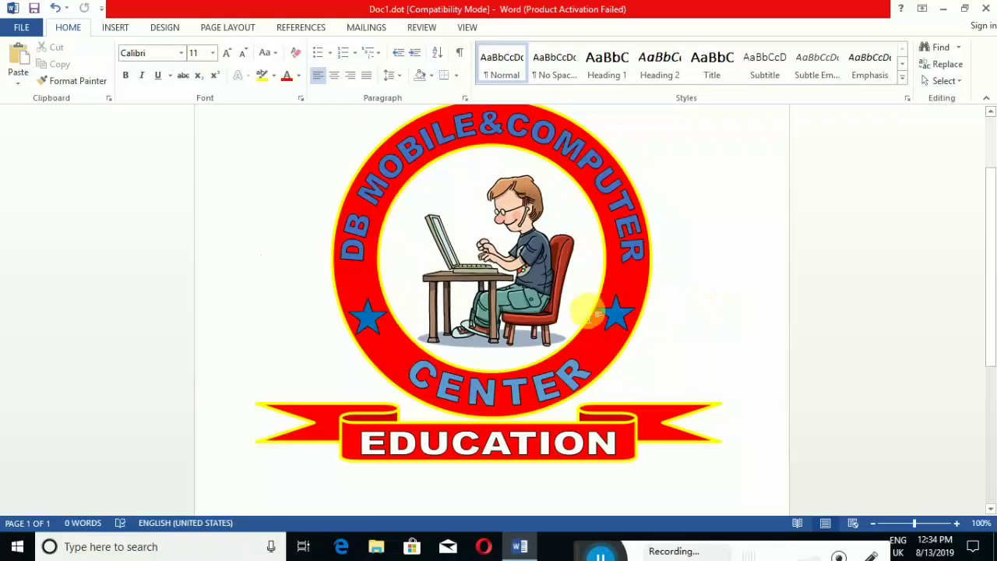
pyautogui.click(480, 391)
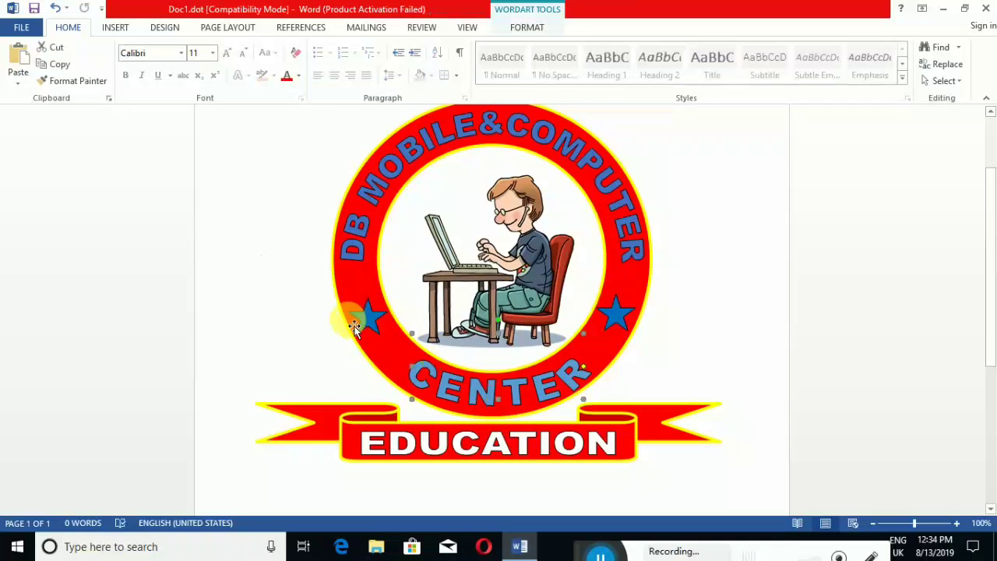
pyautogui.click(693, 292)
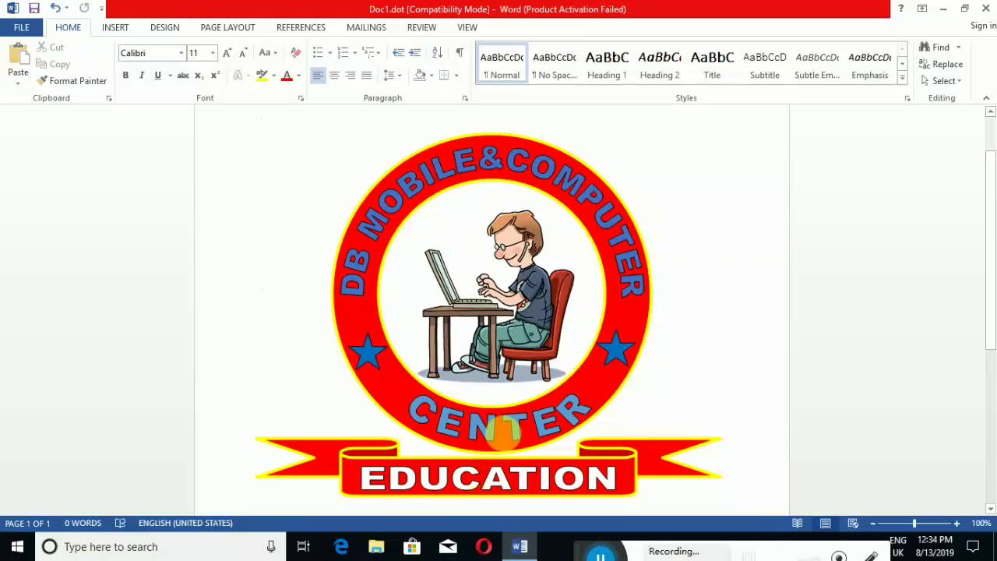
pyautogui.scroll(-2, 501, 427)
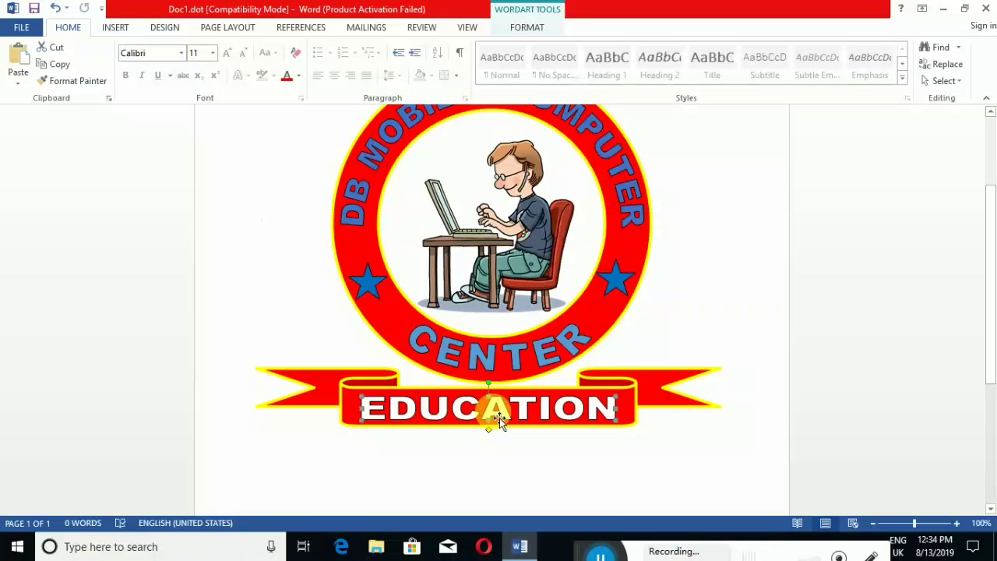
pyautogui.keyDown('shift'); pyautogui.click(329, 402); pyautogui.keyUp('shift')
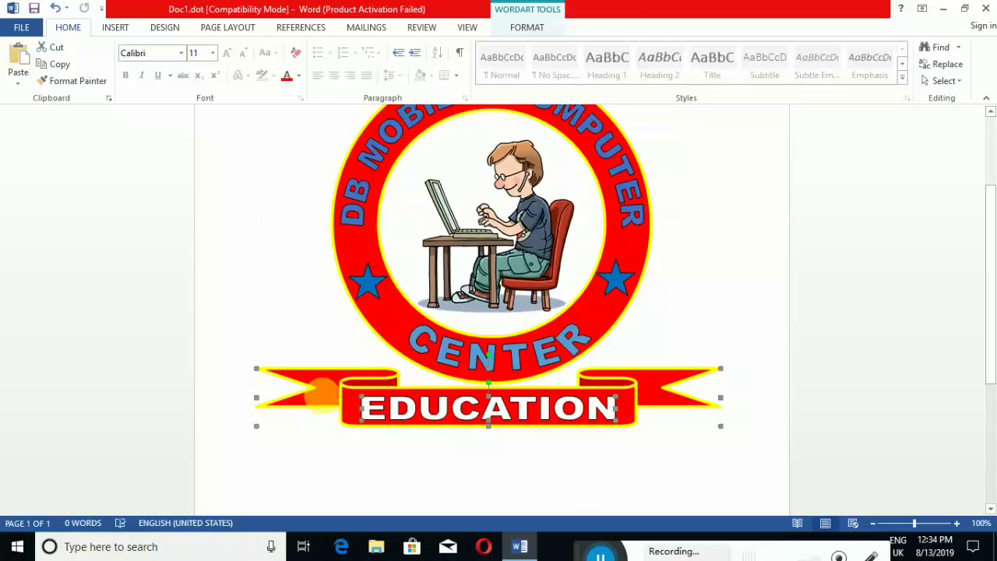
pyautogui.keyDown('shift'); pyautogui.click(450, 356); pyautogui.keyUp('shift')
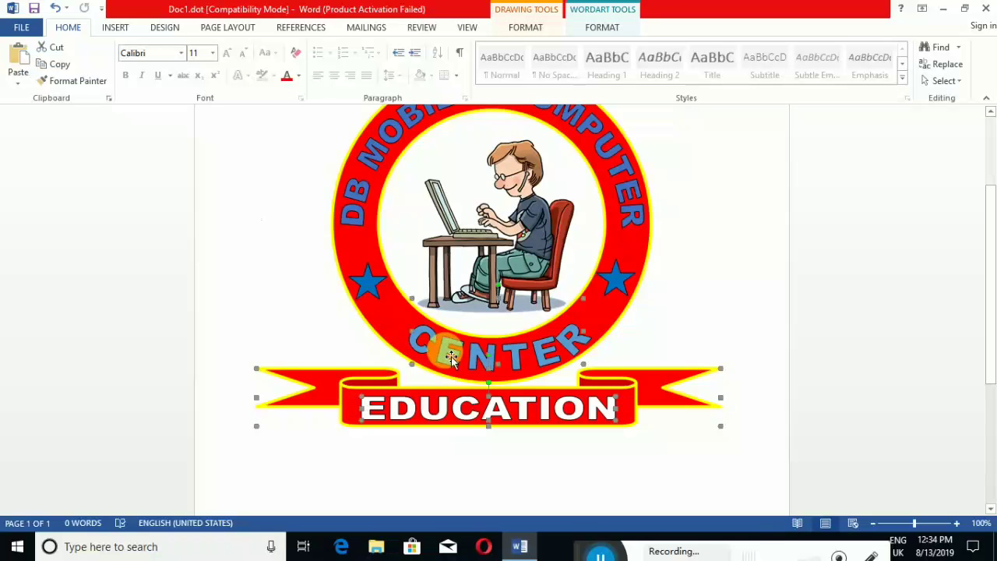
pyautogui.keyDown('shift'); pyautogui.click(625, 288); pyautogui.keyUp('shift')
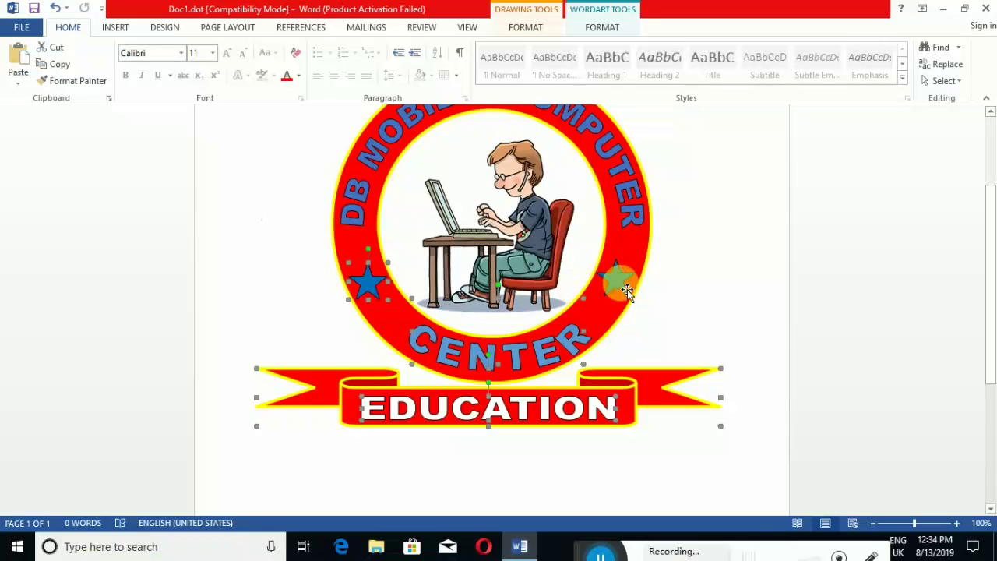
pyautogui.keyDown('shift'); pyautogui.click(637, 225); pyautogui.keyUp('shift')
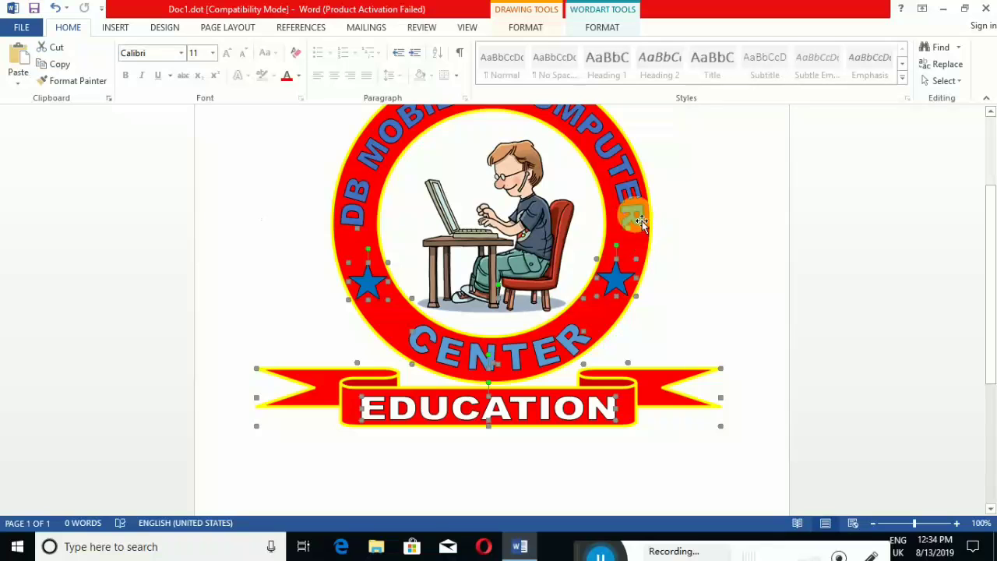
pyautogui.keyDown('shift'); pyautogui.click(379, 152); pyautogui.keyUp('shift')
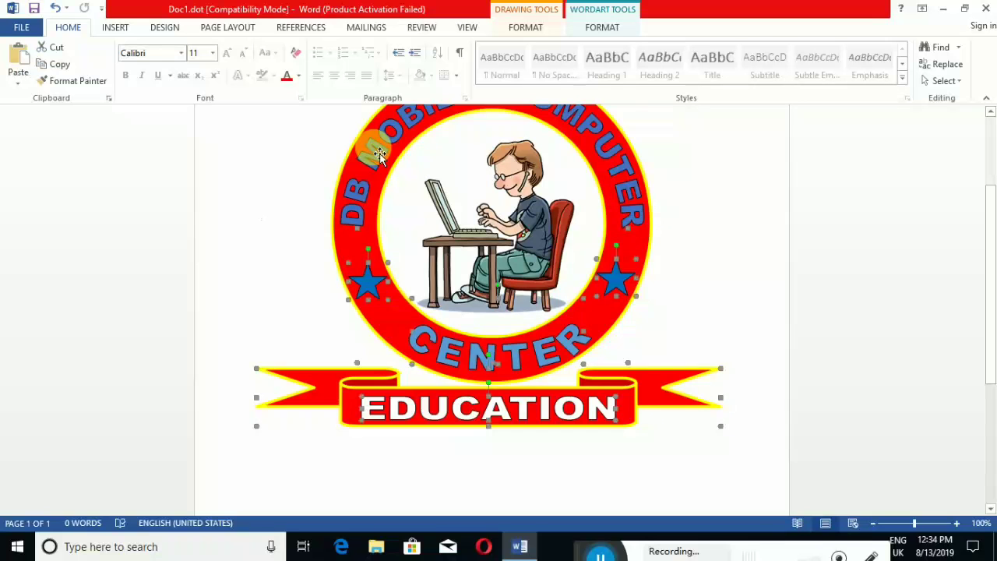
pyautogui.keyDown('shift'); pyautogui.click(367, 189); pyautogui.keyUp('shift')
pyautogui.keyDown('shift'); pyautogui.click(481, 217); pyautogui.keyUp('shift')
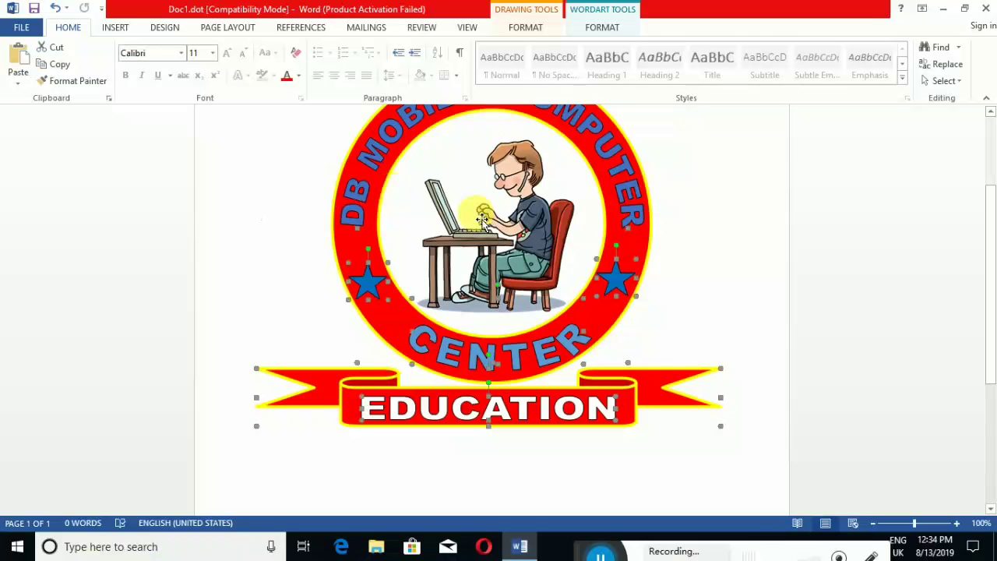
pyautogui.keyDown('shift'); pyautogui.click(614, 145); pyautogui.keyUp('shift')
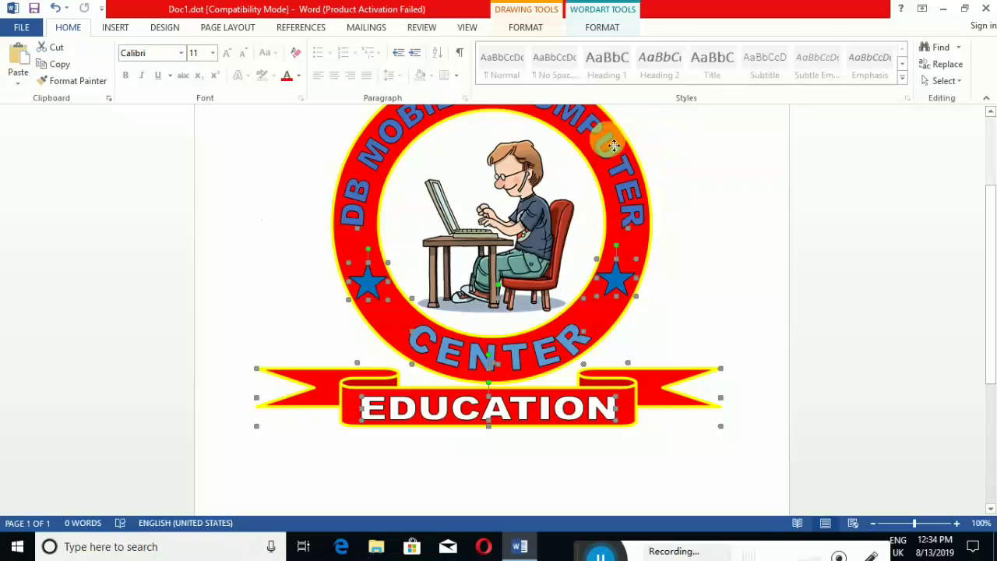
pyautogui.keyDown('shift'); pyautogui.click(529, 191); pyautogui.keyUp('shift')
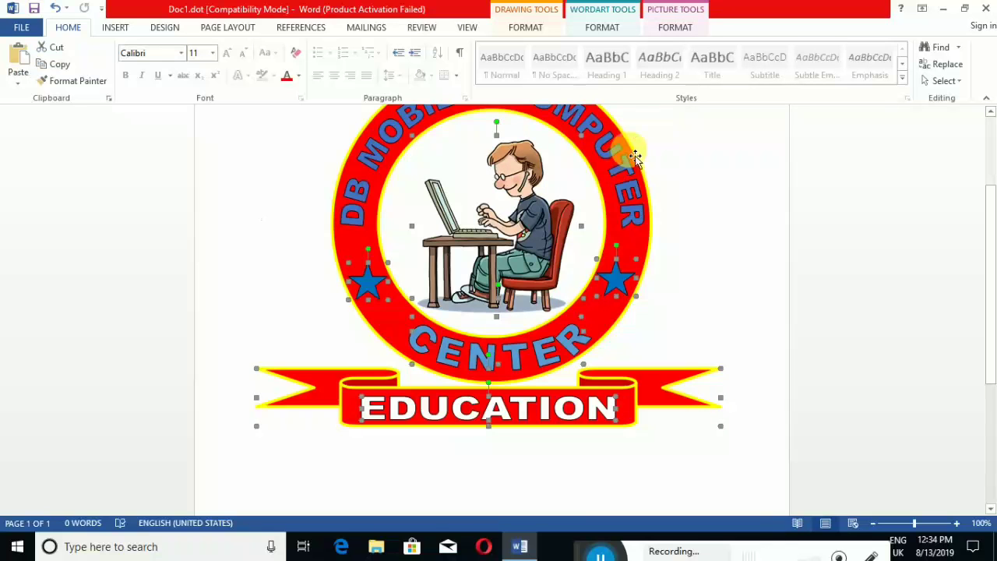
# - Try grouping the selected logo pieces via the right-click Grouping menu
pyautogui.rightClick(623, 196)
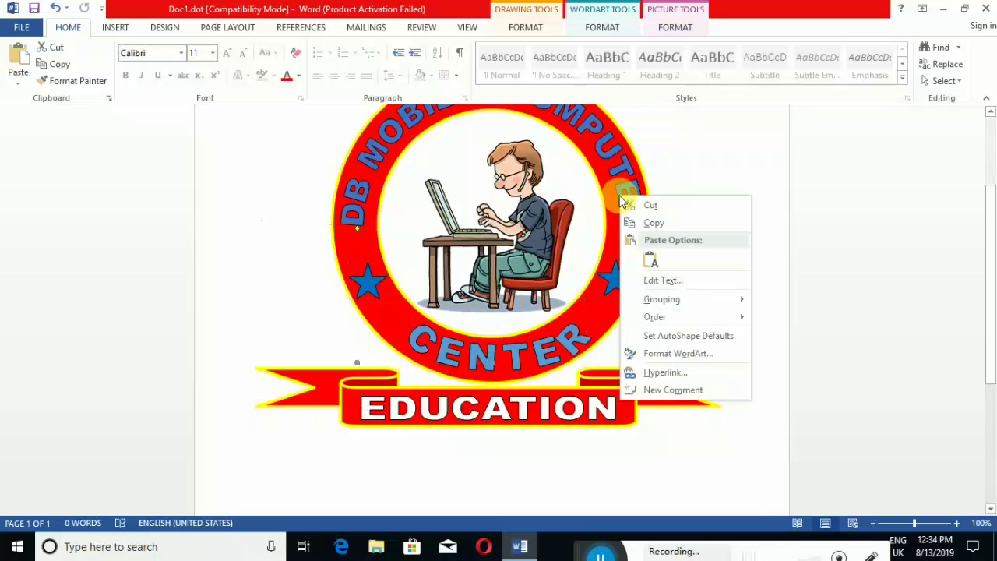
pyautogui.moveTo(659, 297)
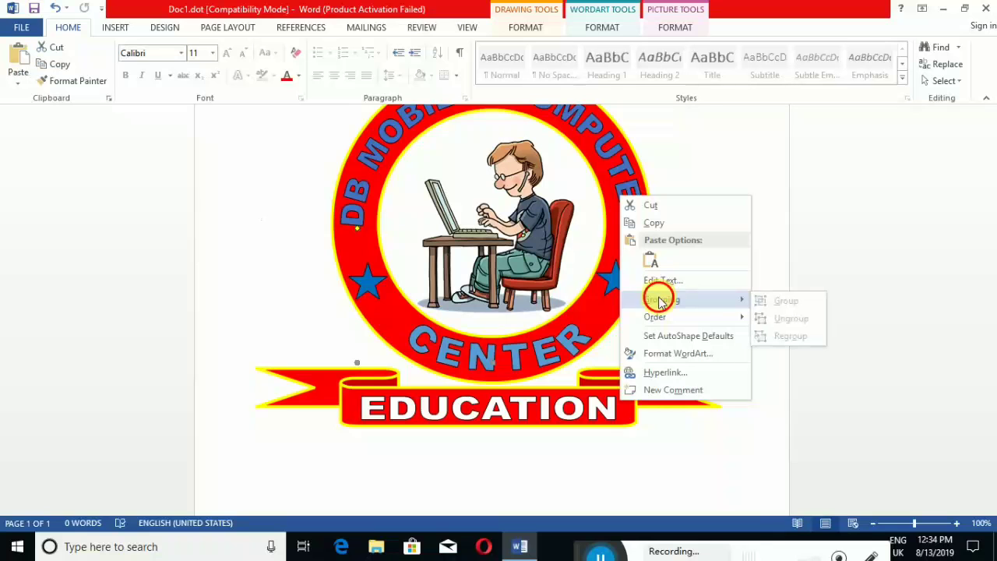
pyautogui.click(592, 335)
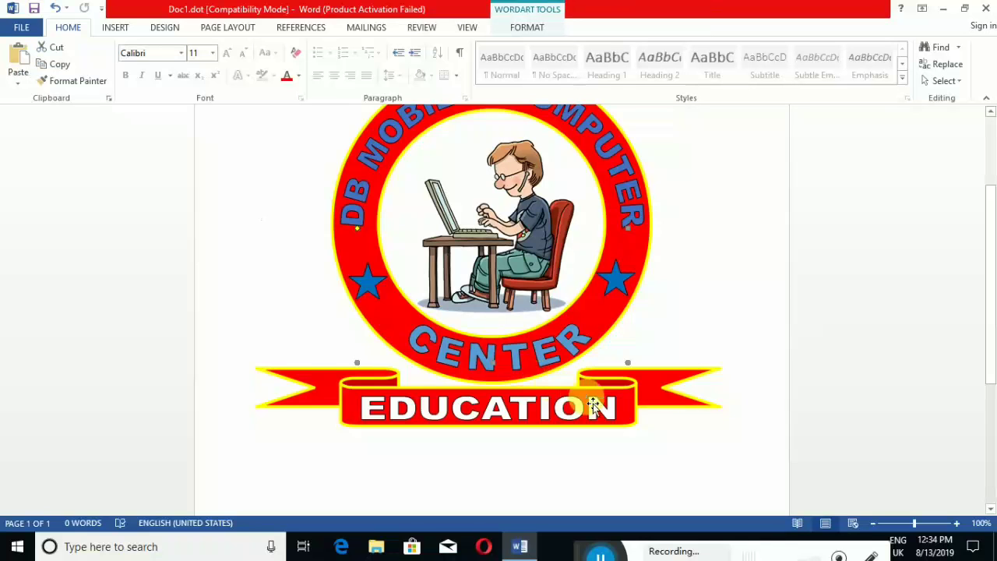
pyautogui.scroll(-2, 537, 382)
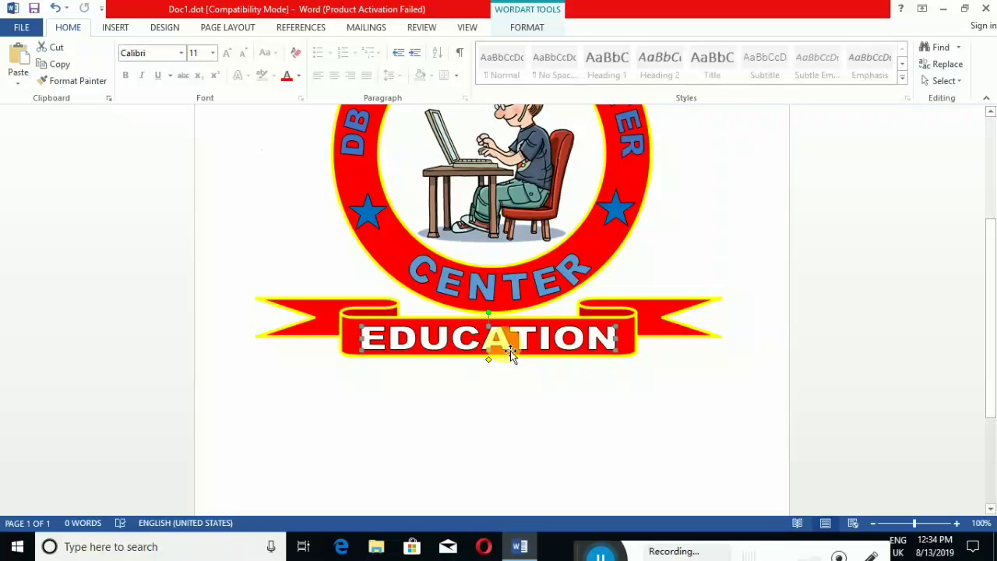
# - Reselect the banner, CENTER, both blue stars, clipart and DB MOBILE&COMPUTER text
pyautogui.keyDown('shift'); pyautogui.click(413, 300); pyautogui.keyUp('shift')
pyautogui.keyDown('shift'); pyautogui.click(456, 281); pyautogui.keyUp('shift')
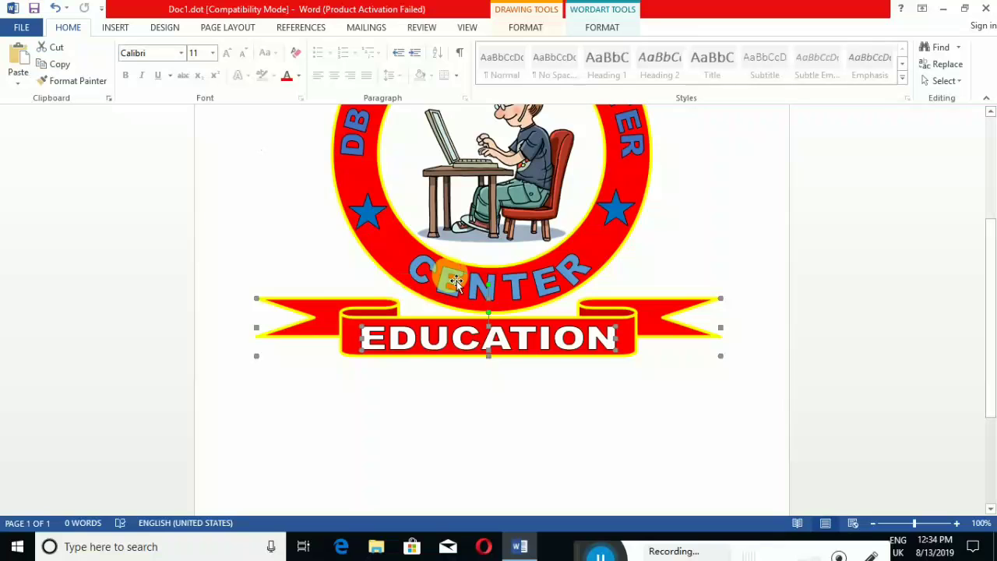
pyautogui.keyDown('shift'); pyautogui.click(371, 219); pyautogui.keyUp('shift')
pyautogui.keyDown('shift'); pyautogui.click(623, 216); pyautogui.keyUp('shift')
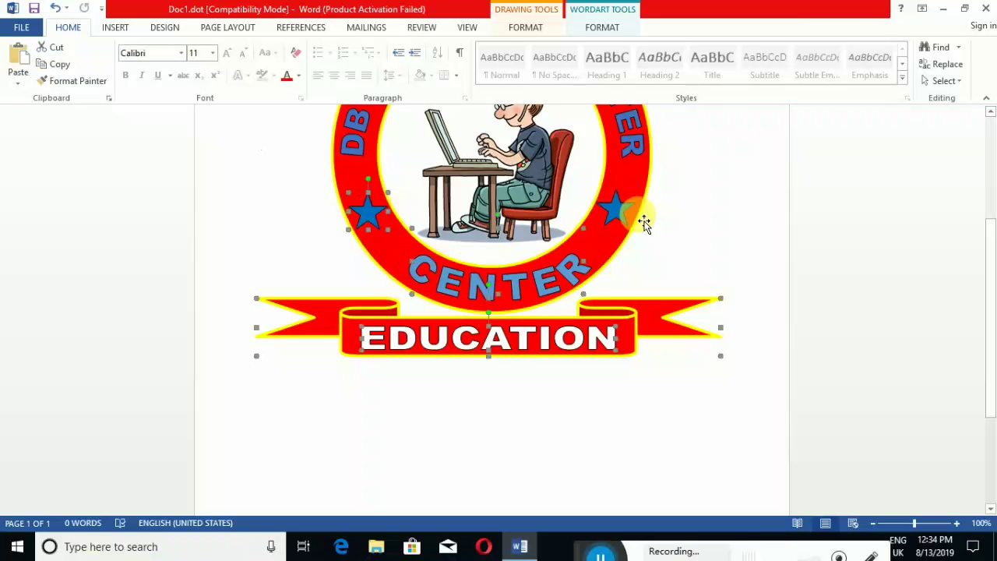
pyautogui.keyDown('shift'); pyautogui.click(527, 175); pyautogui.keyUp('shift')
pyautogui.keyDown('shift'); pyautogui.click(640, 172); pyautogui.keyUp('shift')
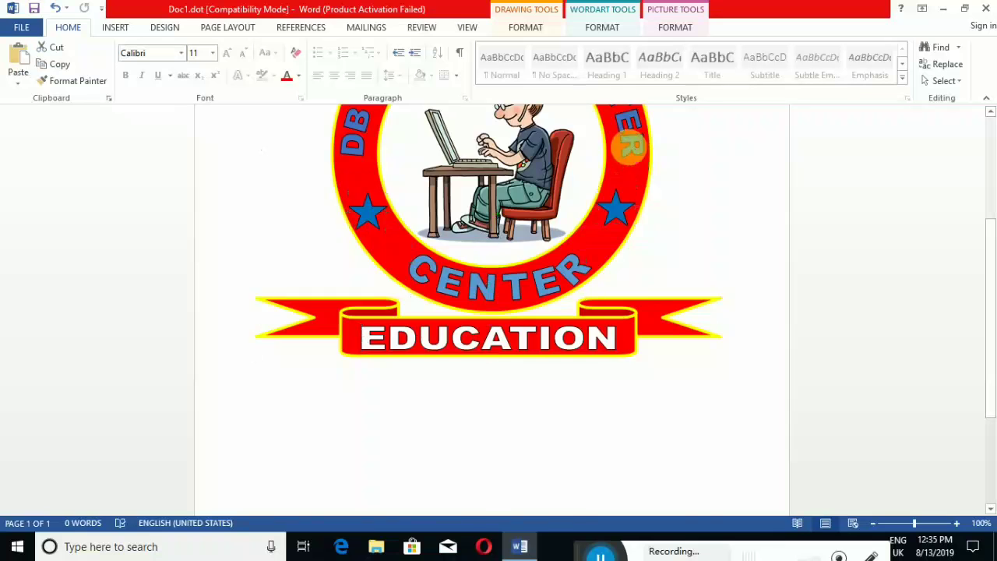
pyautogui.scroll(5, 634, 160)
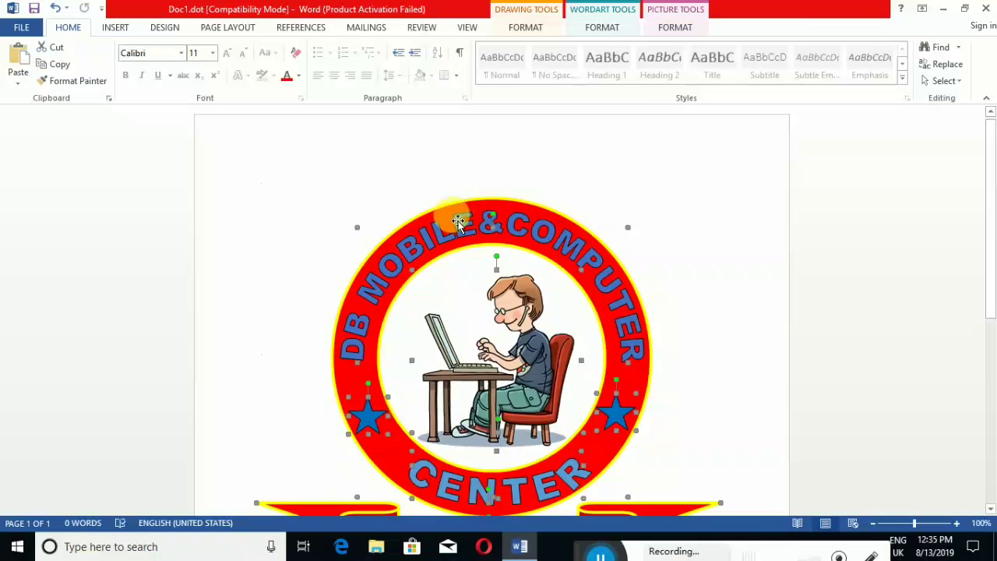
pyautogui.keyDown('shift'); pyautogui.click(440, 236); pyautogui.keyUp('shift')
pyautogui.keyDown('shift'); pyautogui.click(444, 241); pyautogui.keyUp('shift')
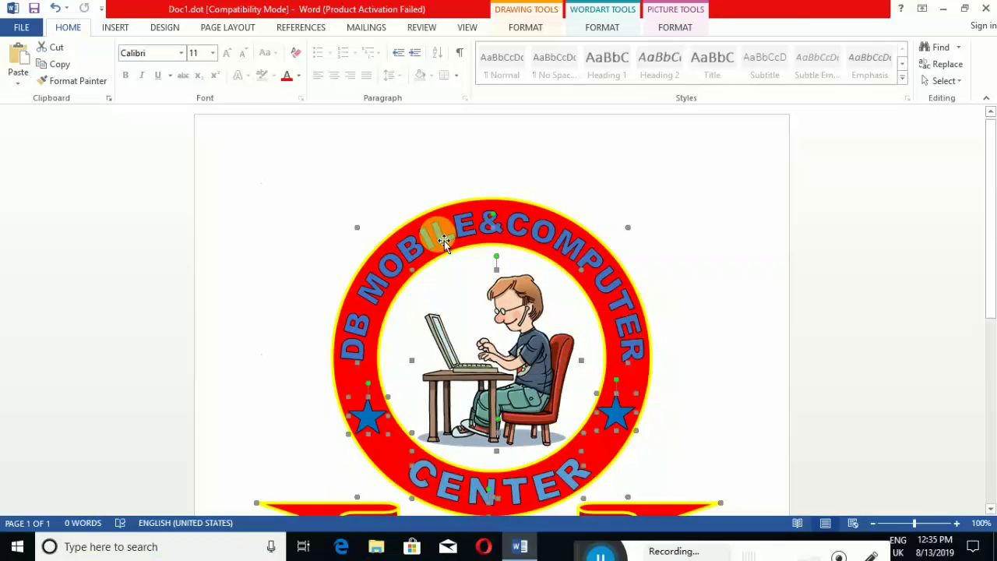
# - Group all the selected logo parts into one object
pyautogui.rightClick(437, 235)
pyautogui.moveTo(480, 322)
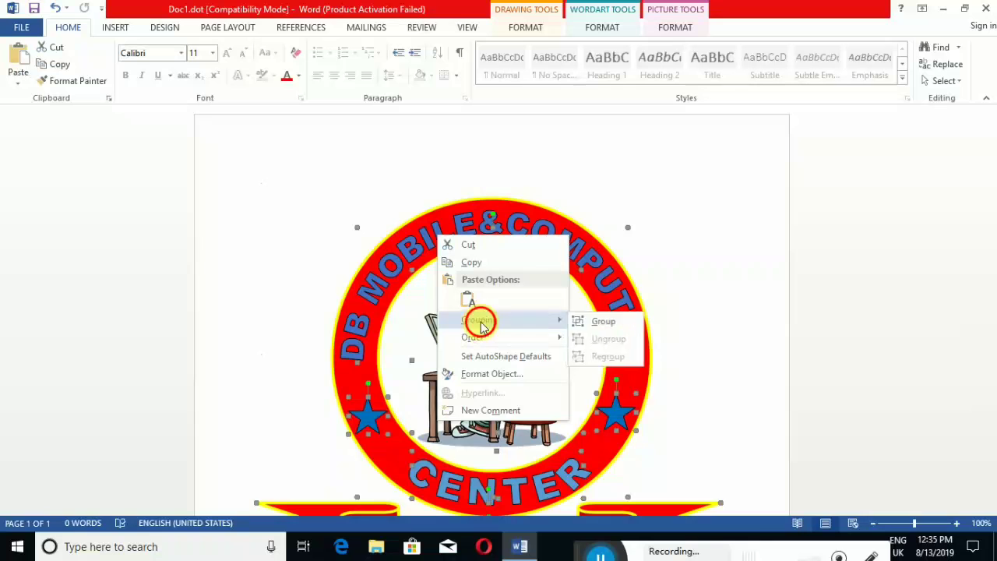
pyautogui.click(613, 328)
pyautogui.scroll(-2, 714, 293)
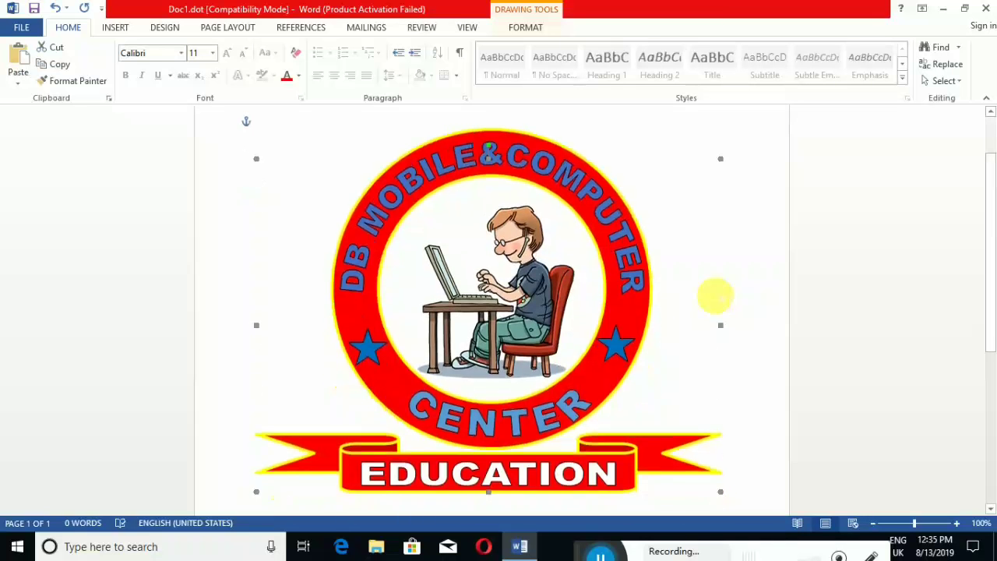
pyautogui.click(640, 328)
# - Shrink the grouped logo slightly from its top-right corner, keeping its proportions
pyautogui.click(633, 336)
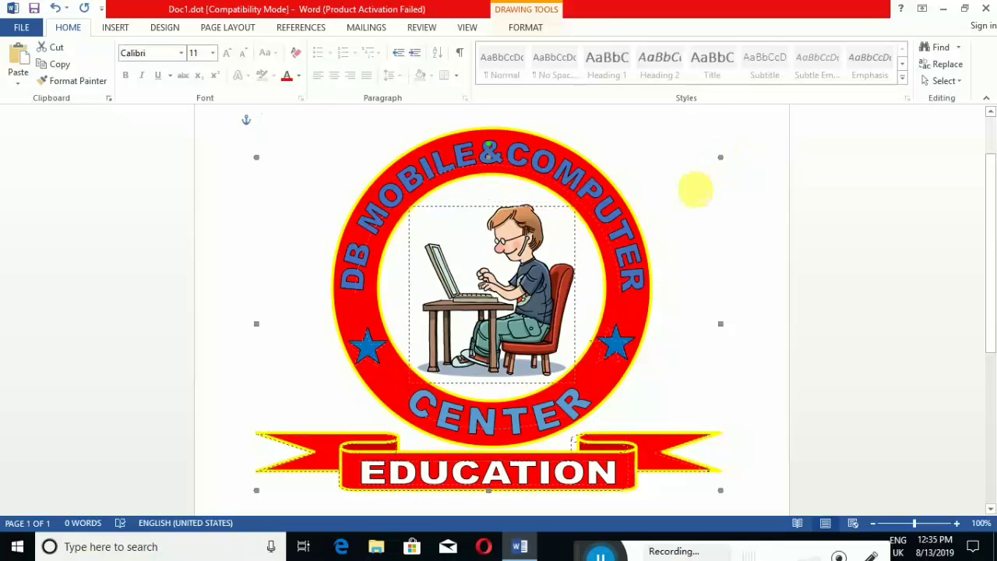
pyautogui.moveTo(726, 164); pyautogui.dragTo(694, 187)
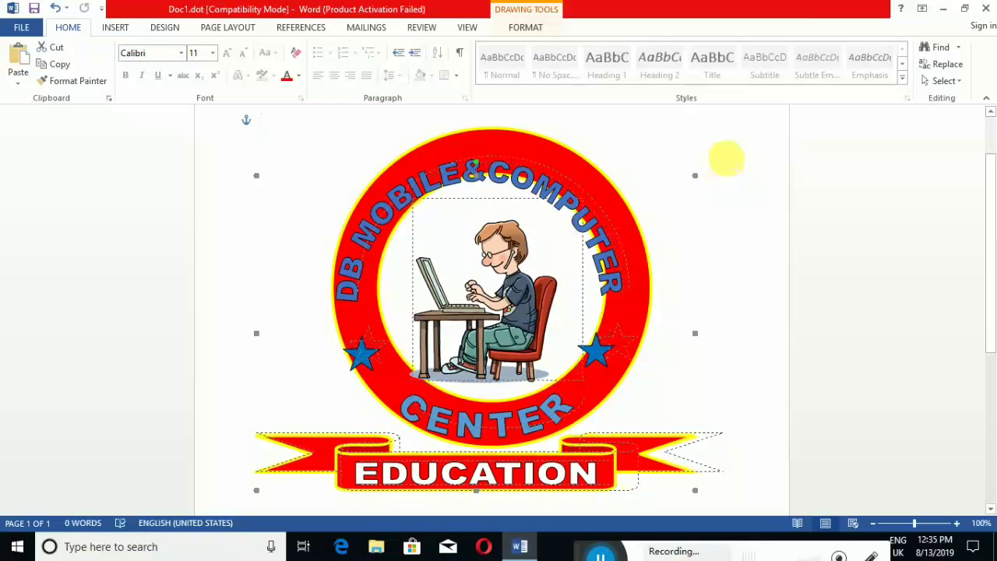
pyautogui.hotkey('ctrl', 'z')
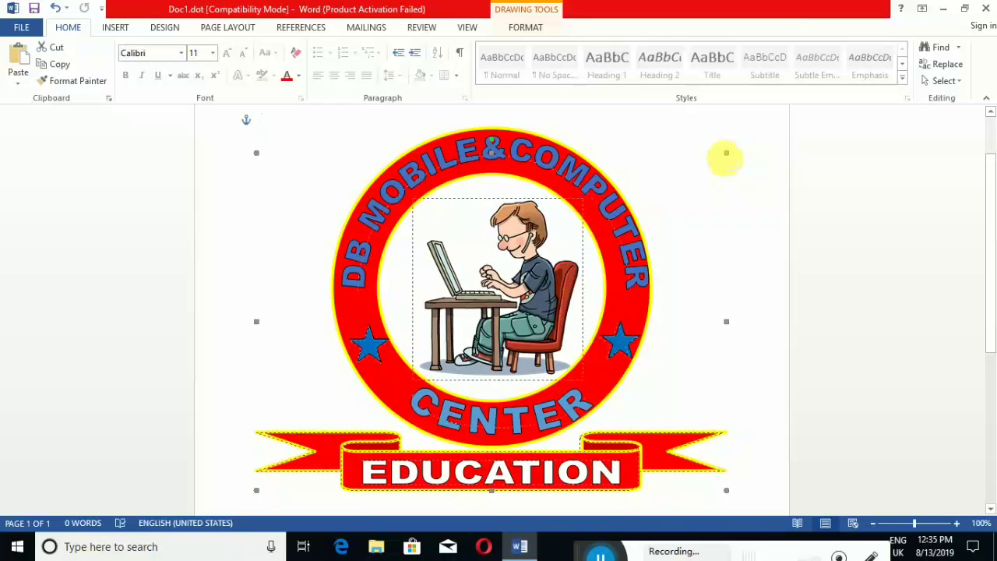
pyautogui.moveTo(726, 152); pyautogui.dragTo(722, 155)
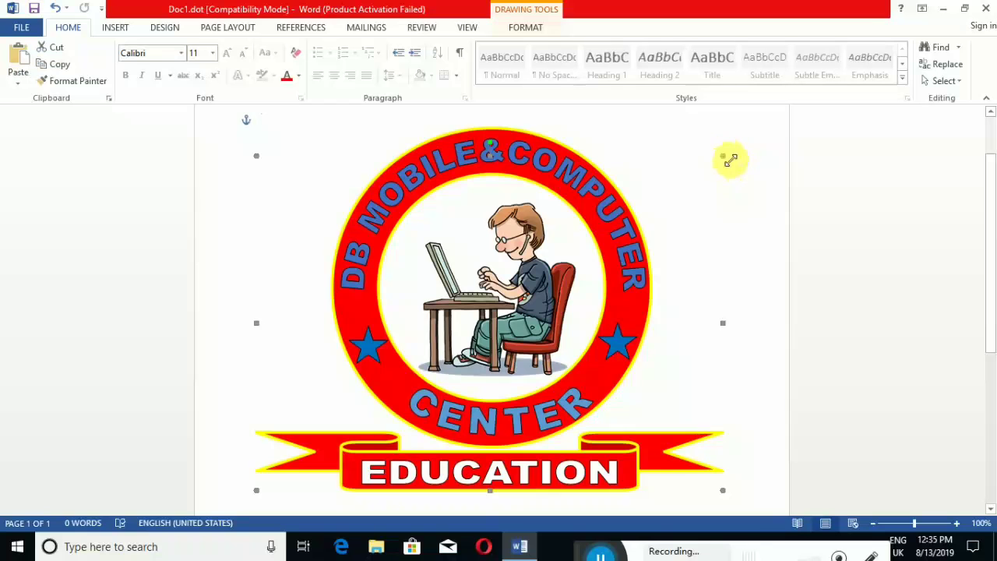
pyautogui.moveTo(722, 156); pyautogui.dragTo(719, 158)
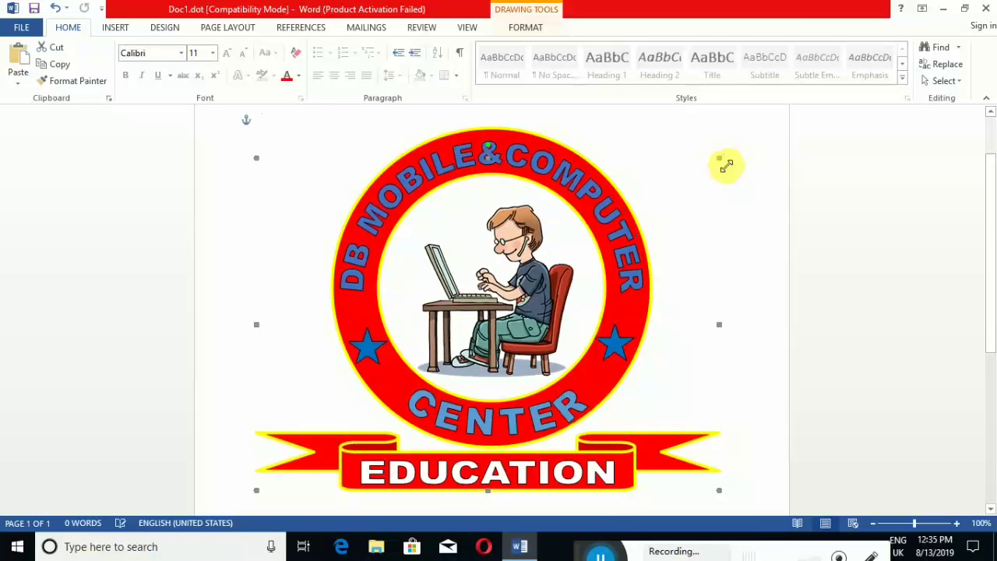
pyautogui.click(372, 222)
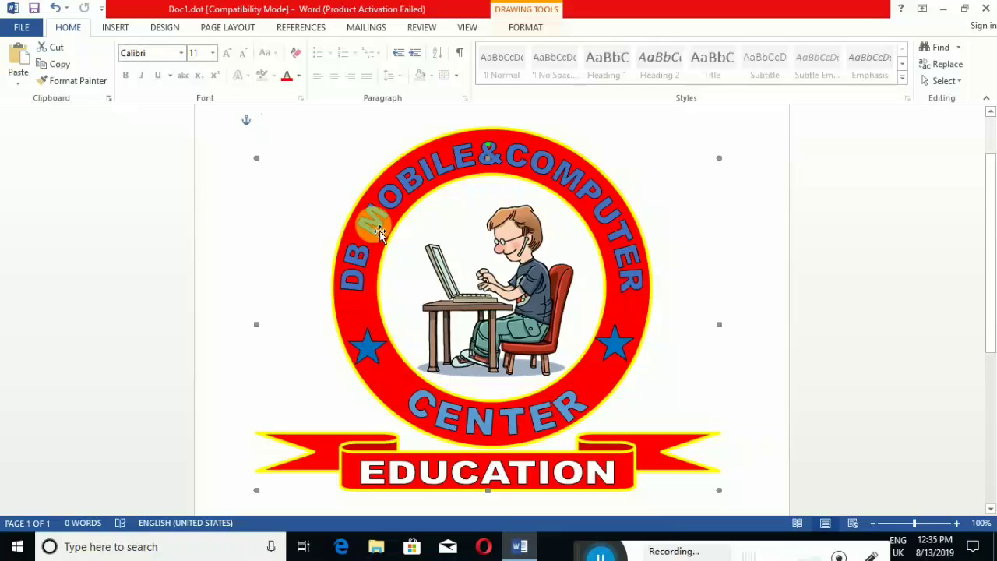
pyautogui.click(373, 326)
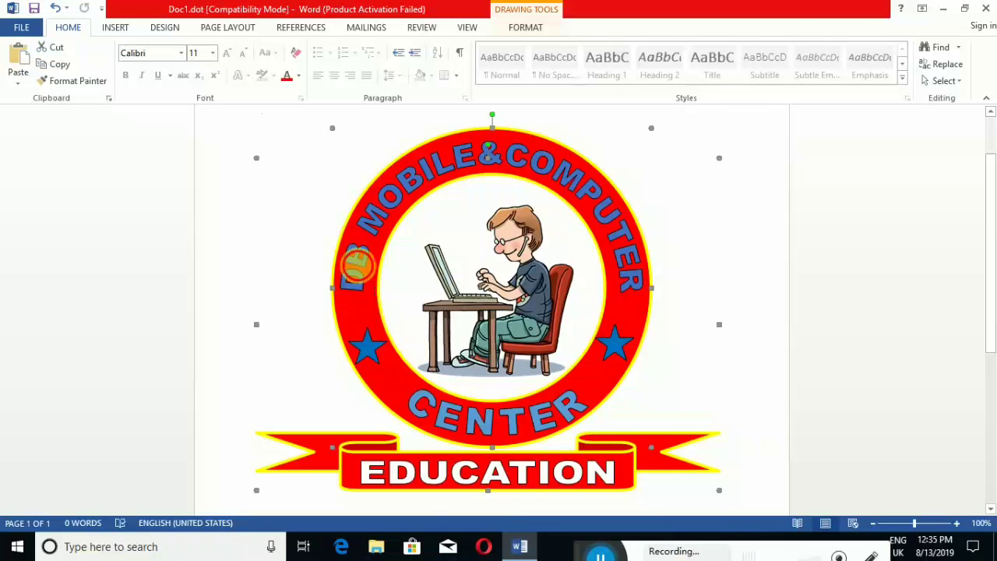
pyautogui.rightClick(362, 267)
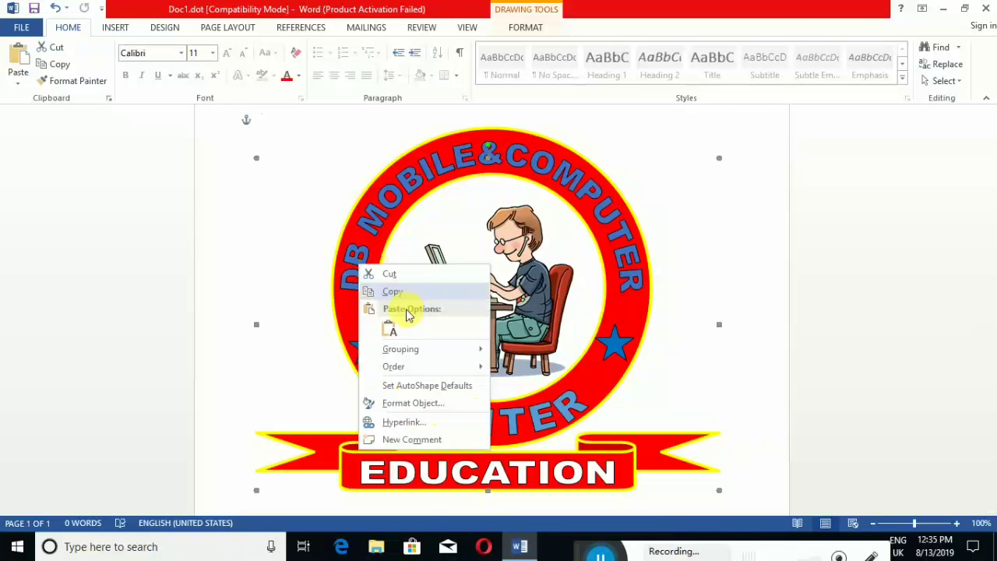
pyautogui.moveTo(412, 352)
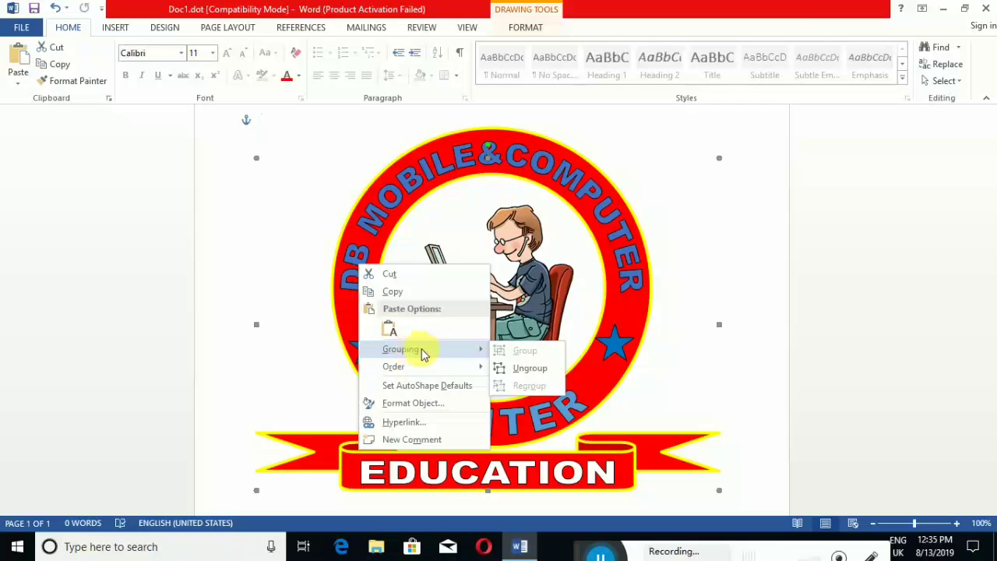
pyautogui.scroll(-2, 668, 262)
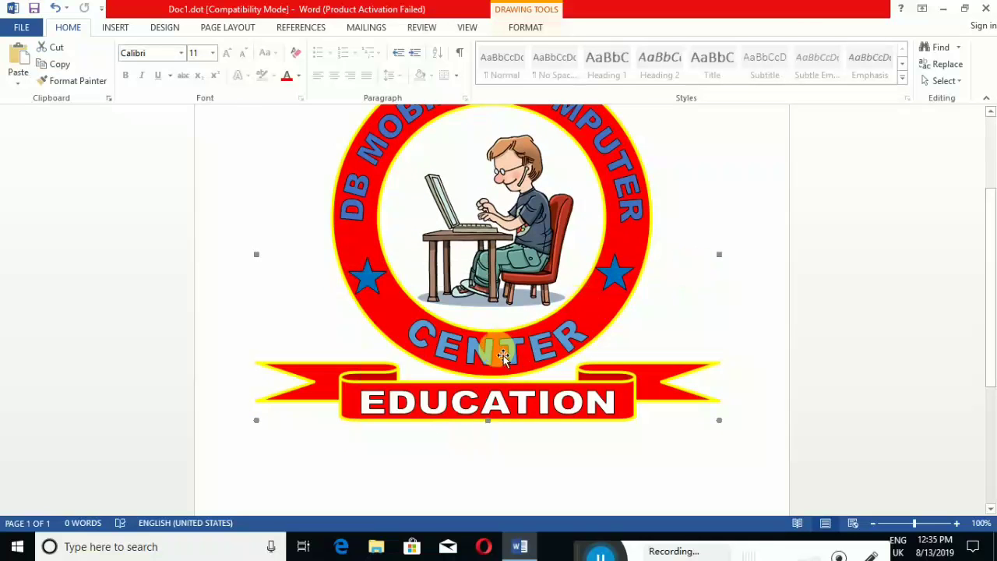
pyautogui.click(468, 407)
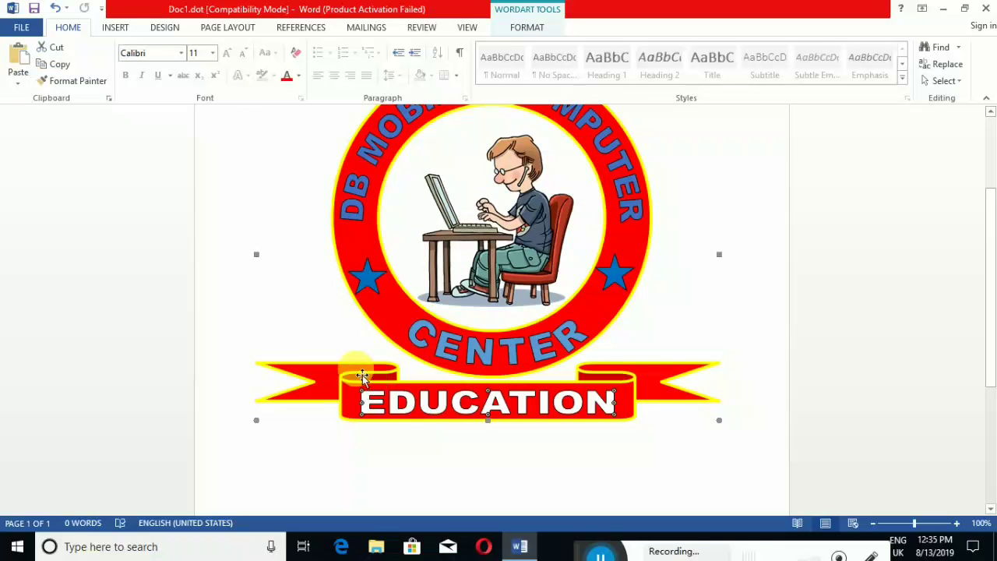
pyautogui.click(527, 27)
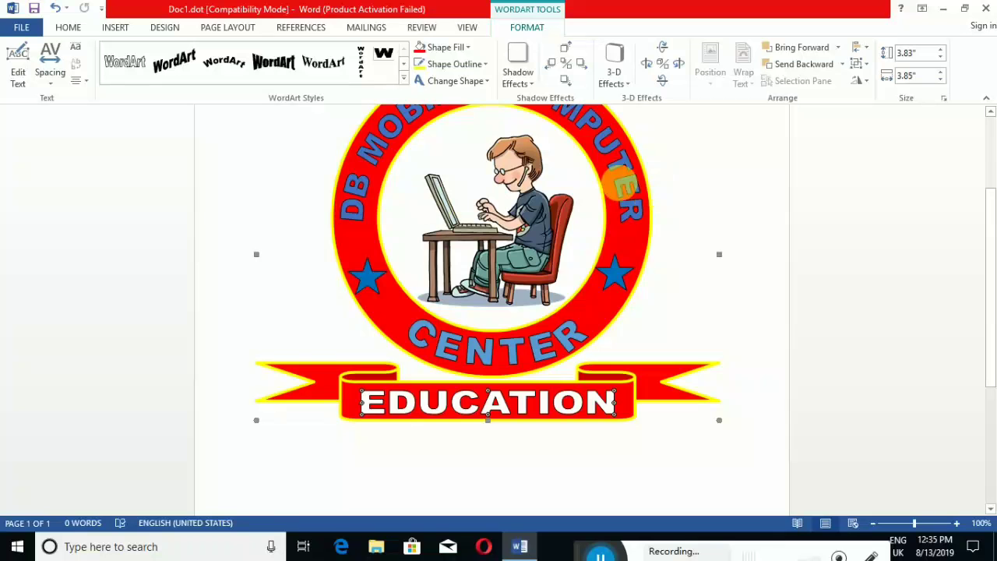
pyautogui.click(621, 274)
pyautogui.scroll(3, 714, 237)
pyautogui.click(708, 232)
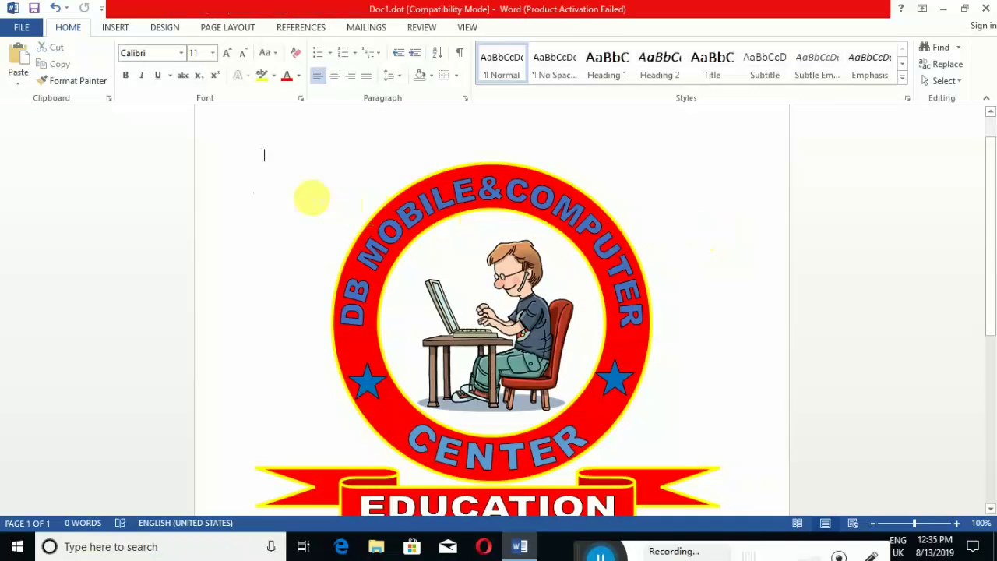
pyautogui.scroll(-3, 585, 340)
pyautogui.scroll(1, 632, 392)
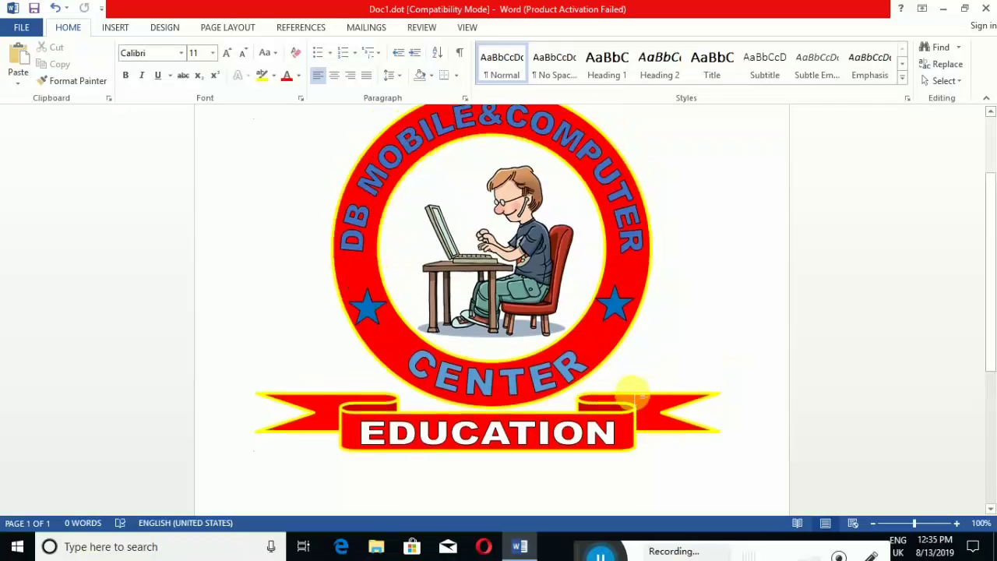
pyautogui.scroll(-2, 623, 393)
pyautogui.scroll(2, 715, 347)
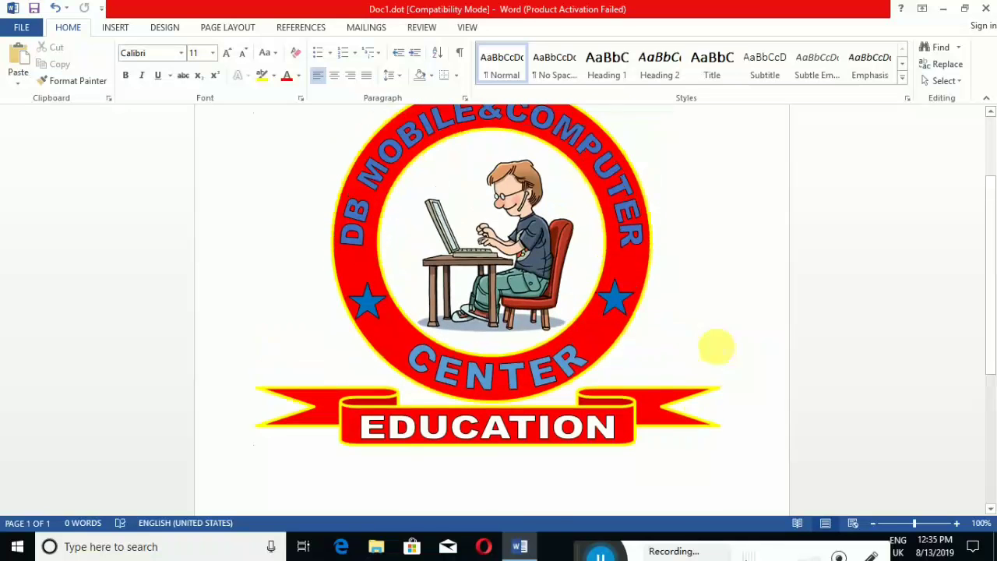
pyautogui.scroll(1, 583, 312)
pyautogui.scroll(-1, 582, 313)
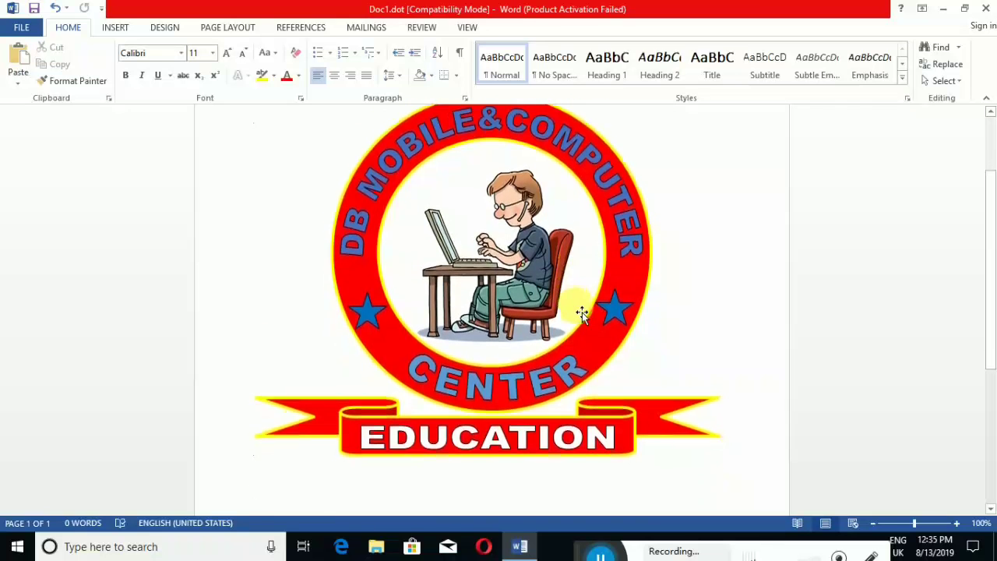
pyautogui.scroll(2, 582, 311)
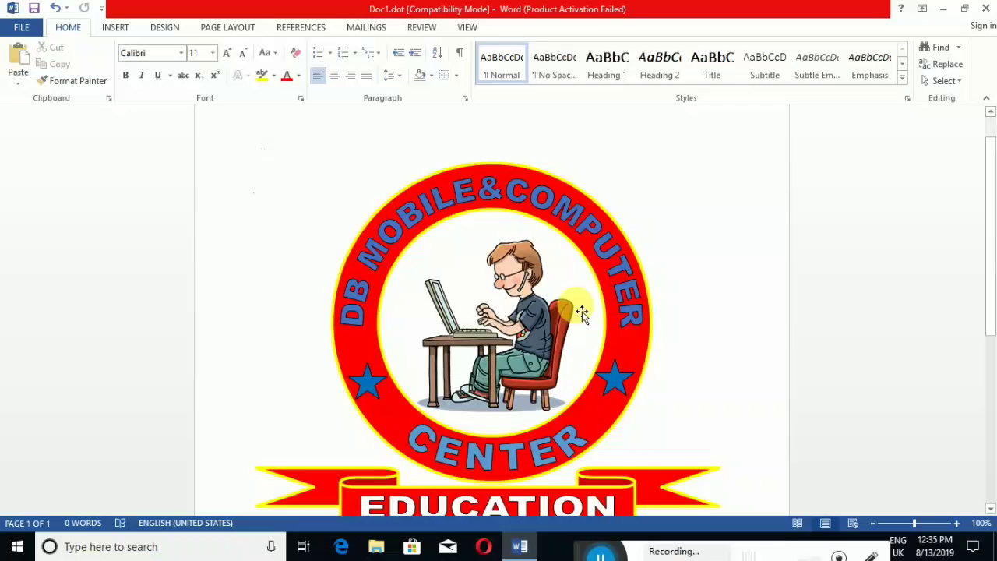
pyautogui.scroll(-2, 582, 312)
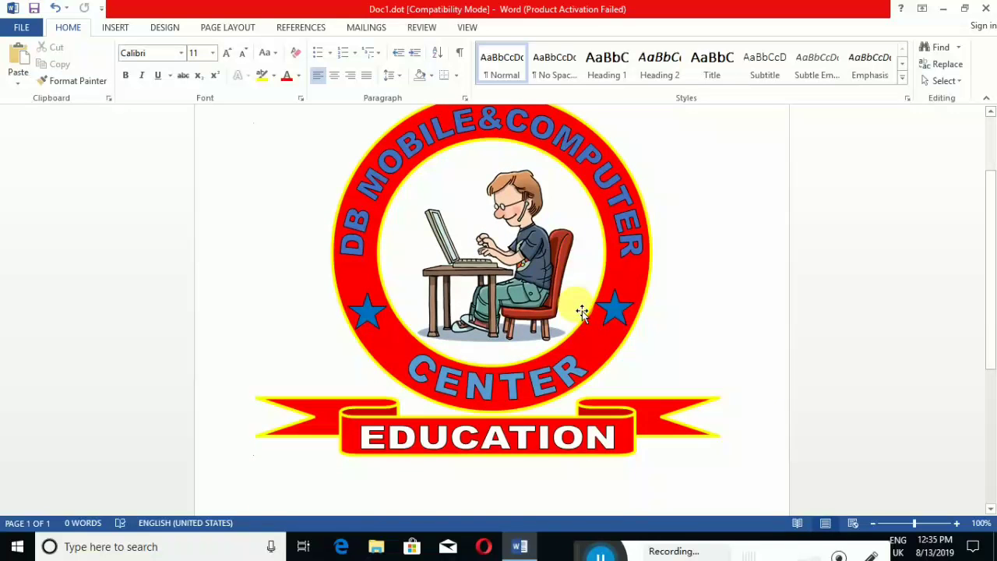
pyautogui.scroll(2, 582, 311)
pyautogui.scroll(-2, 582, 310)
pyautogui.scroll(2, 581, 311)
pyautogui.scroll(-3, 652, 278)
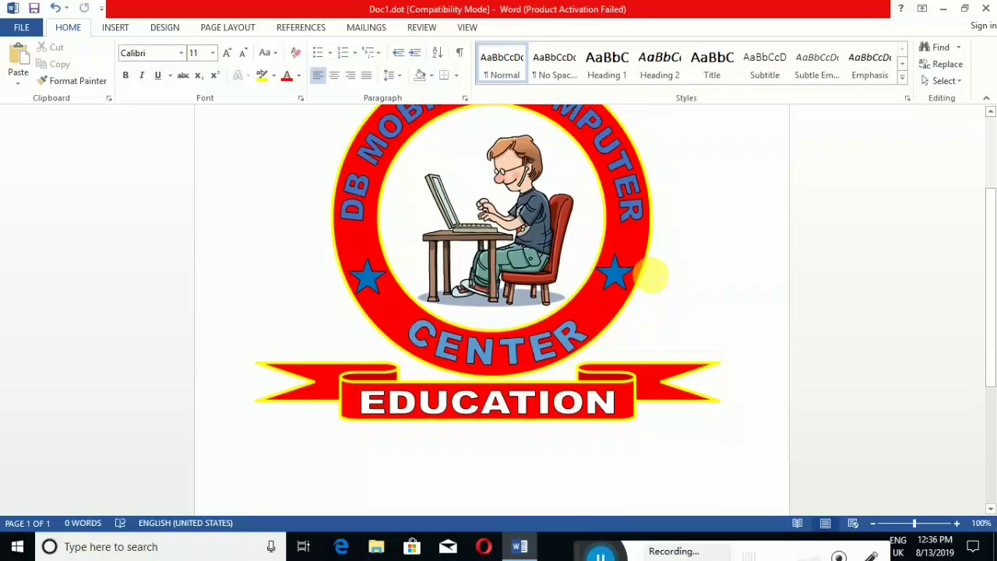
pyautogui.scroll(1, 652, 275)
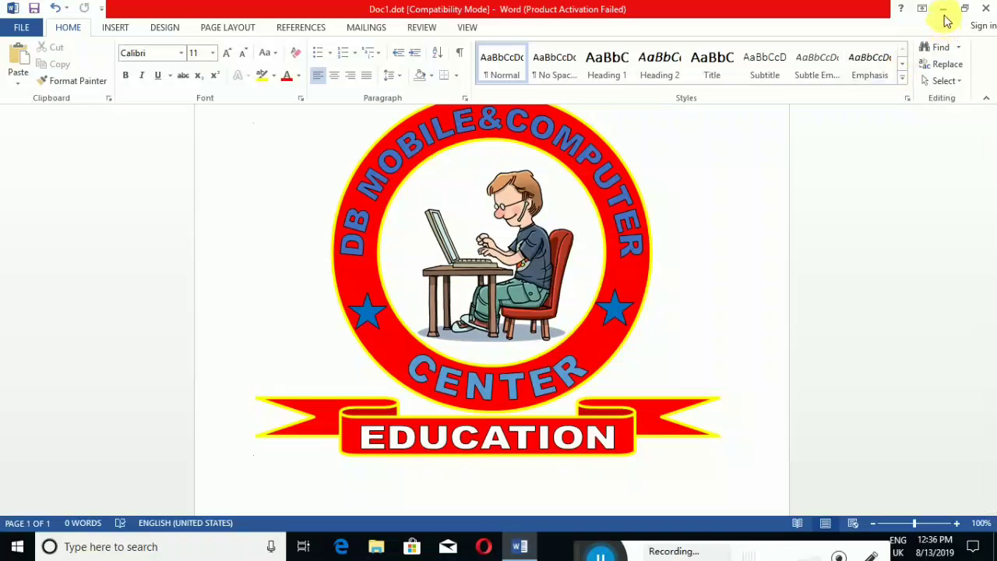